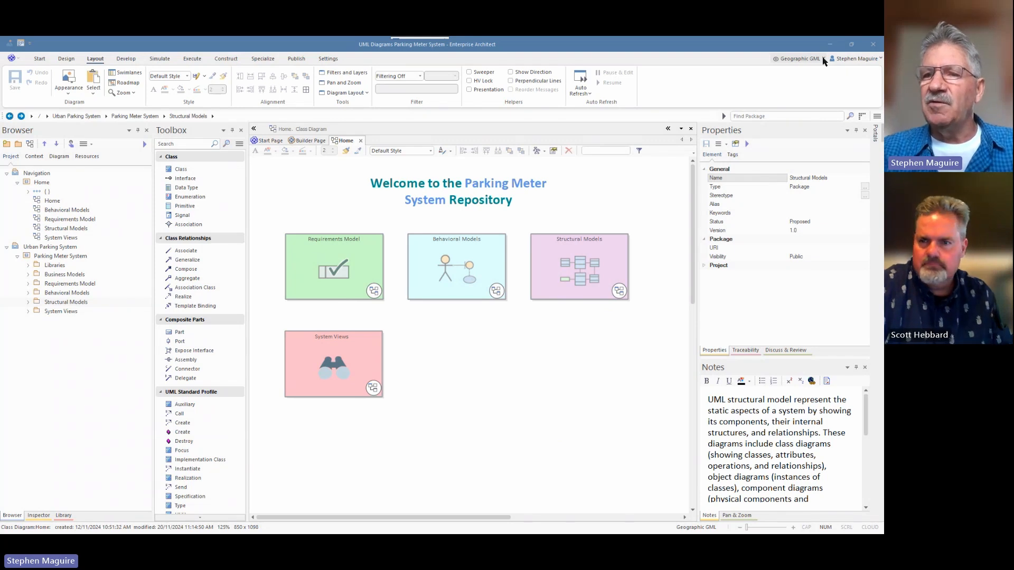
Step: Switch the modeling perspective to All UML and return to the Home diagram
click(823, 59)
mouse_move(791, 118)
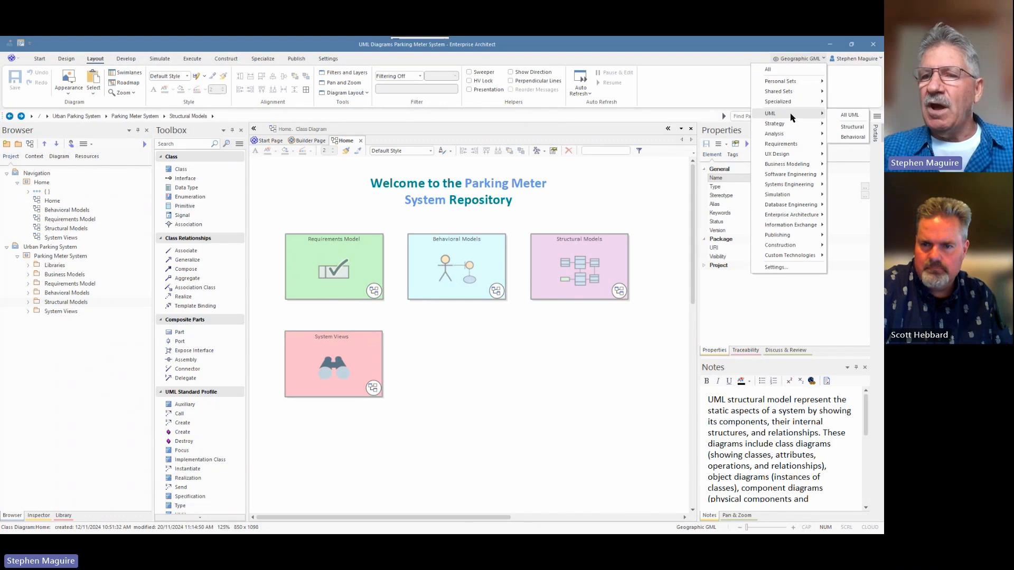
click(851, 116)
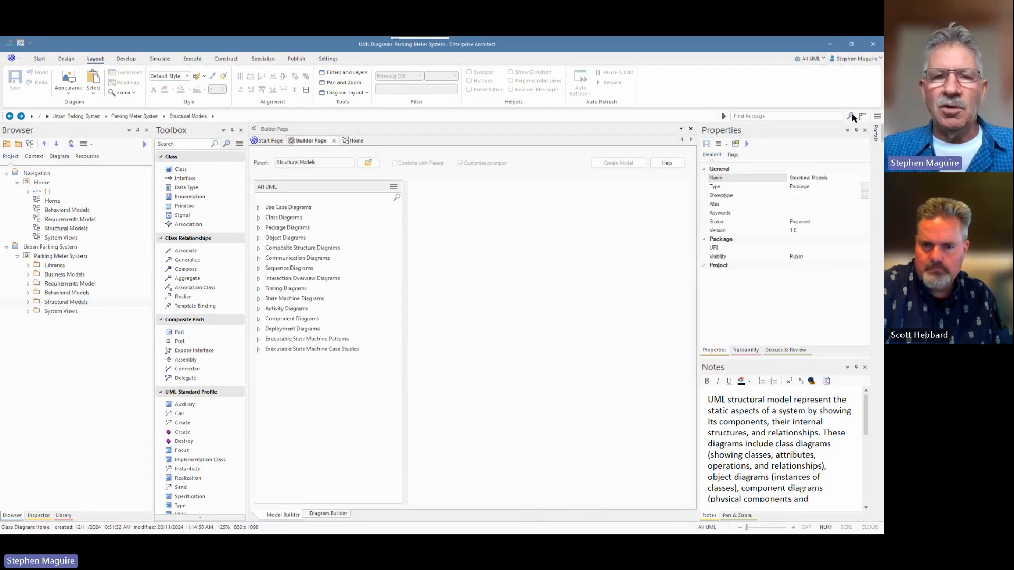
click(353, 142)
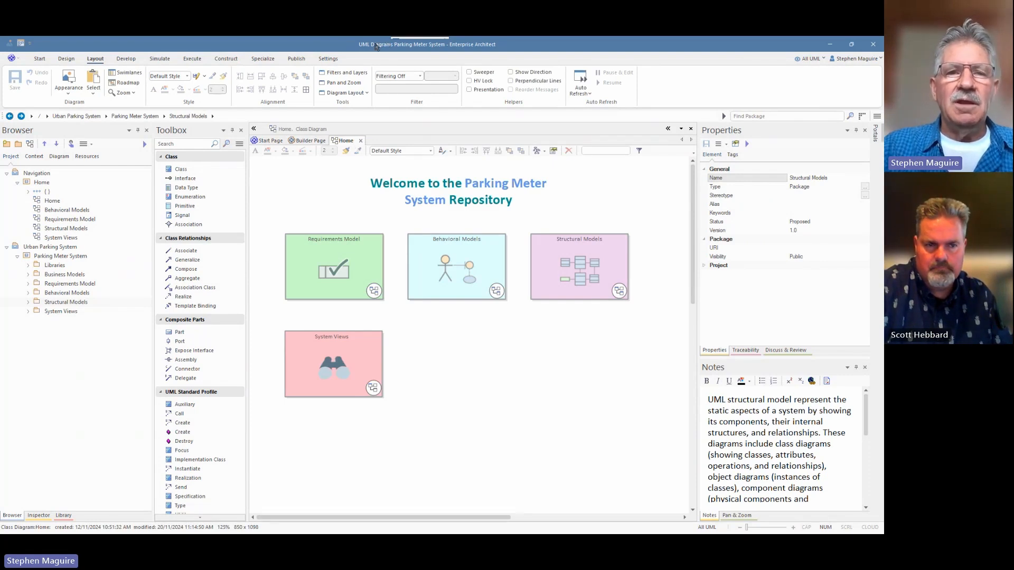
Step: Open the UML Types settings and enter "parking space" as the name of a new stereotype
click(328, 61)
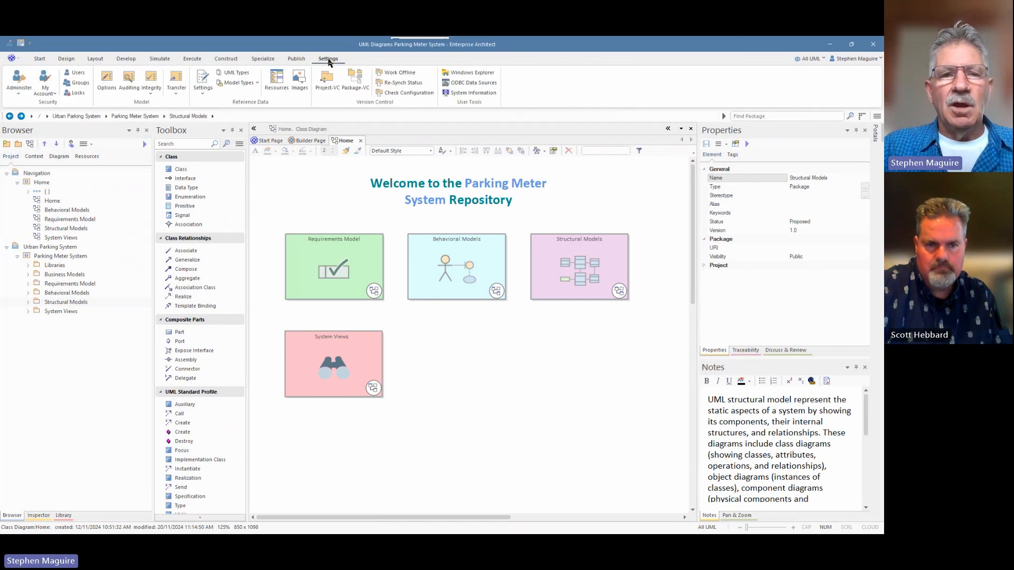
click(236, 75)
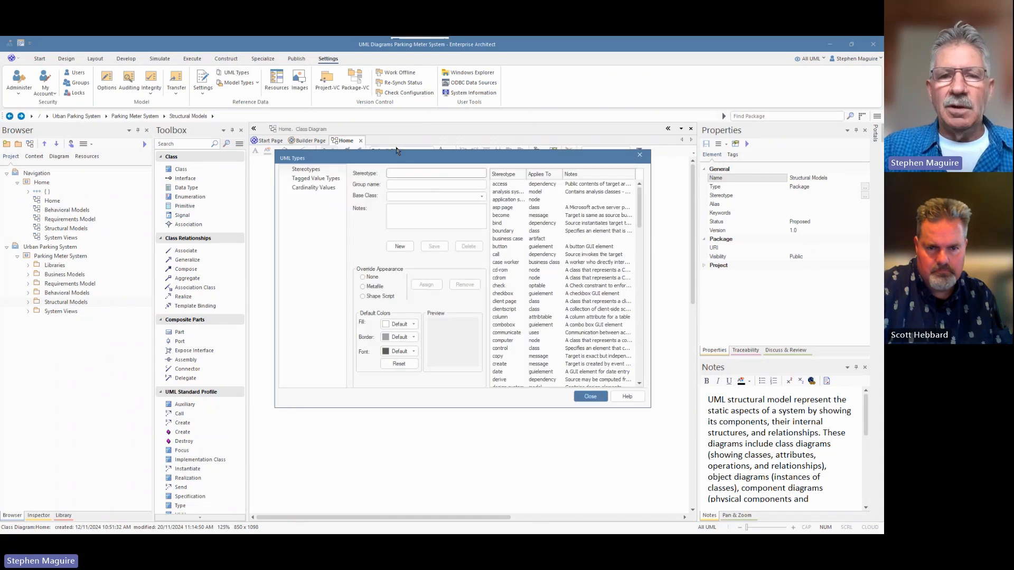
drag(397, 157, 376, 156)
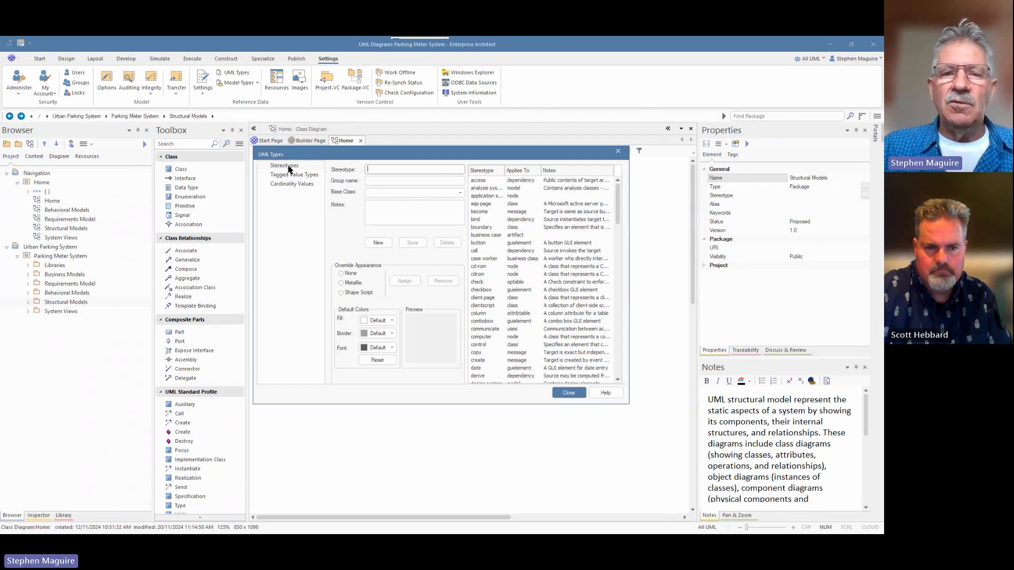
text(p)
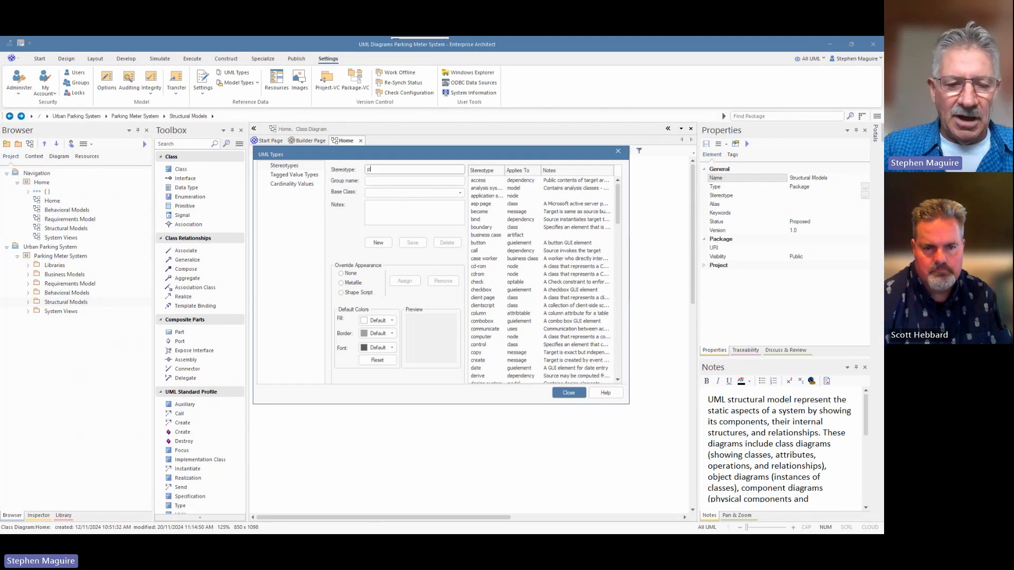
text(arking s)
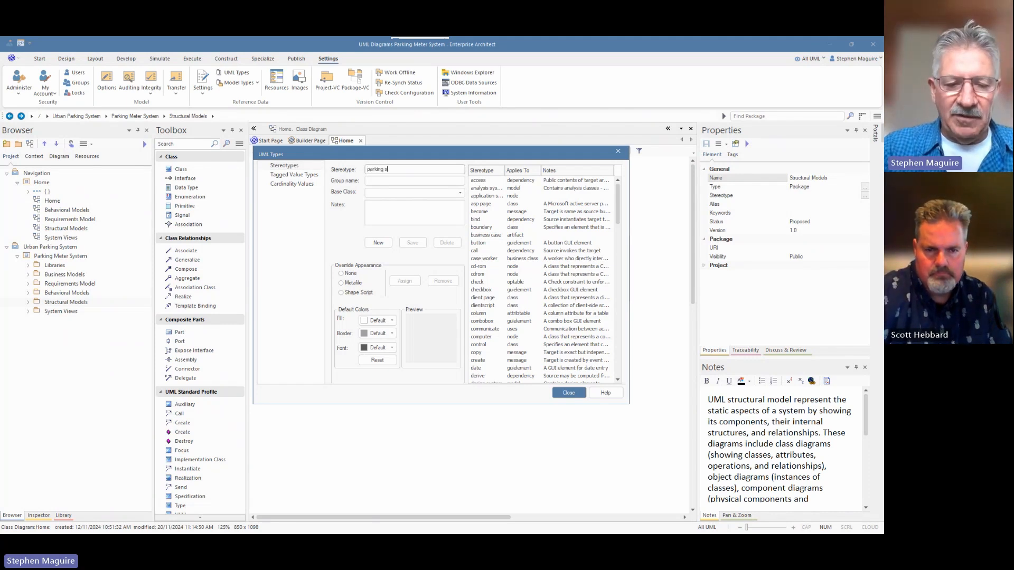
text(pace)
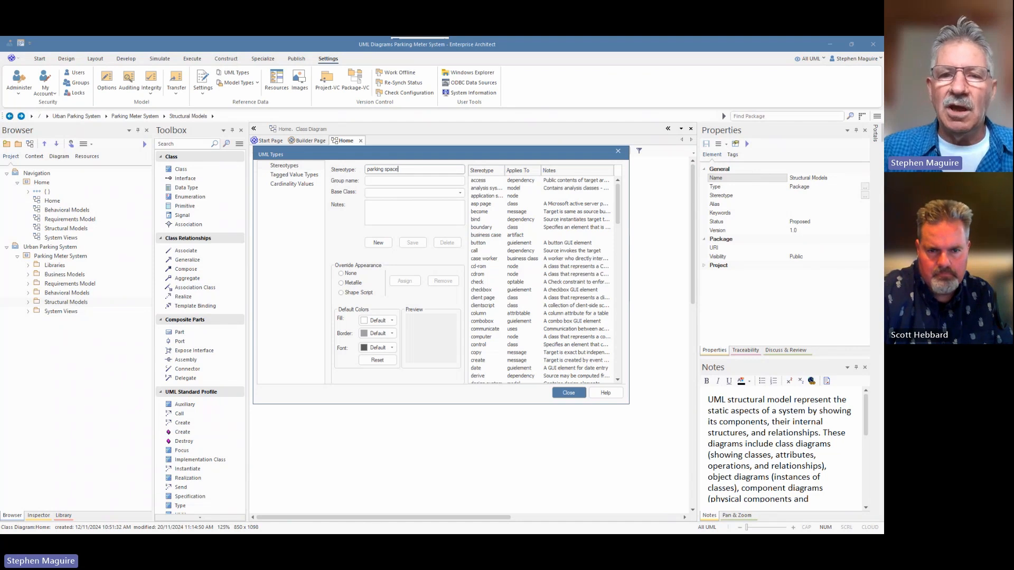
Step: Set the base class of the parking space stereotype to object
click(460, 193)
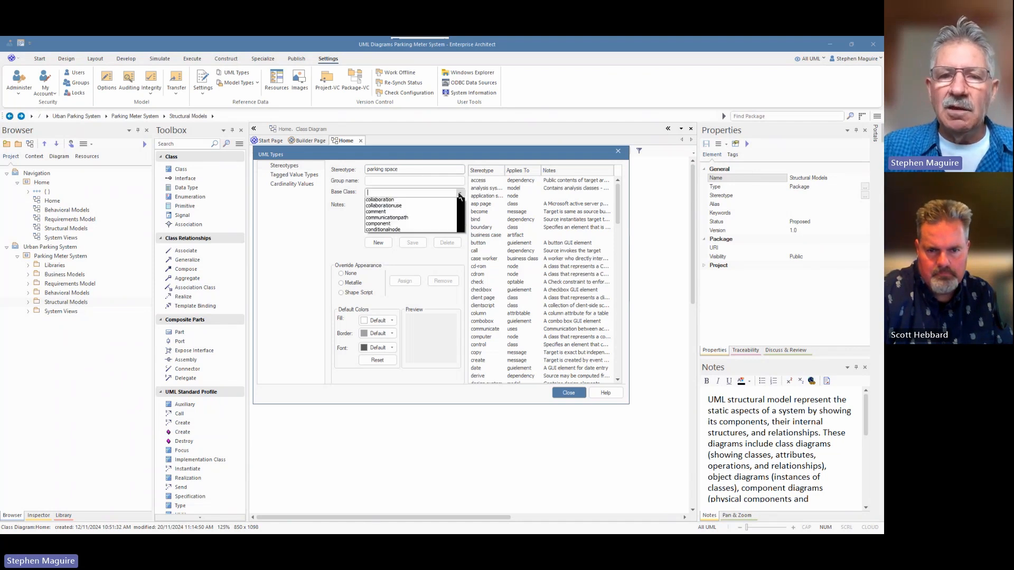
scroll(419, 243, down, 4)
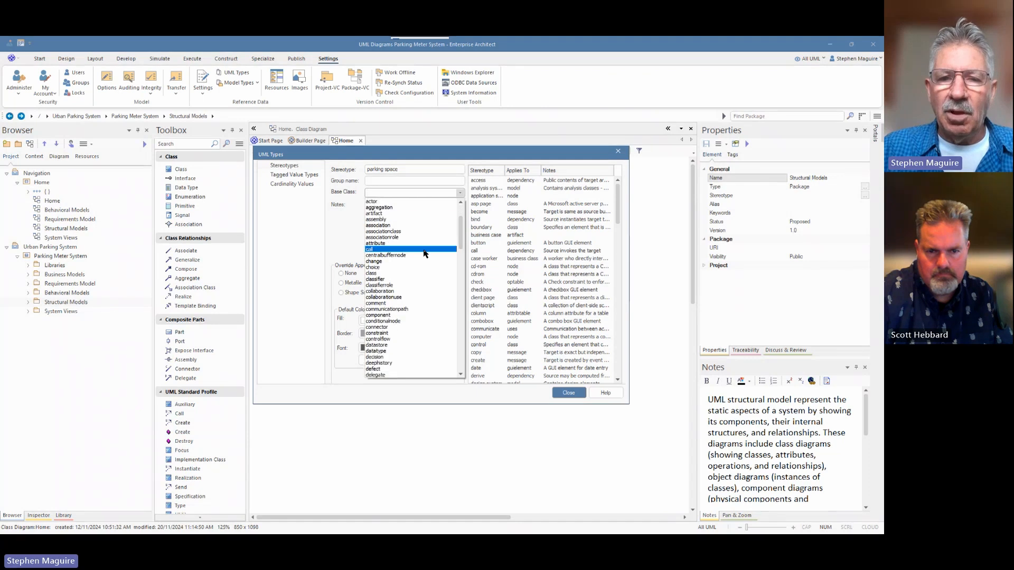
scroll(422, 254, down, 6)
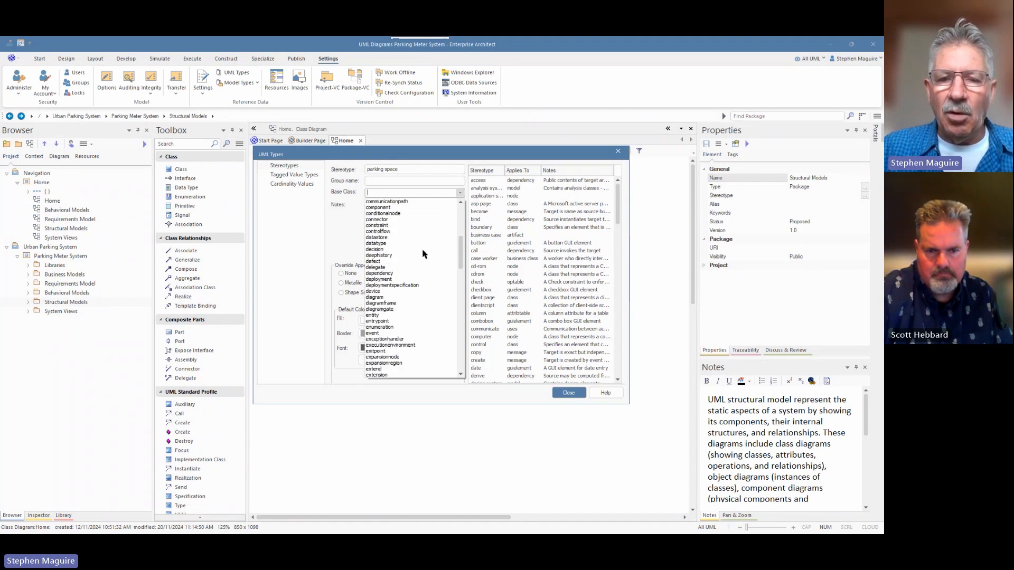
scroll(423, 254, down, 6)
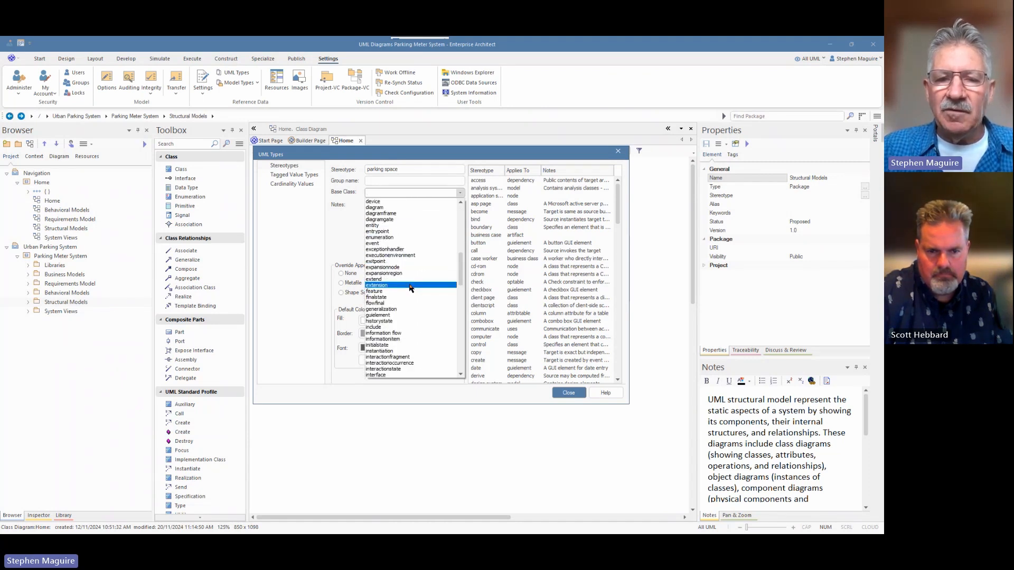
scroll(411, 294, down, 7)
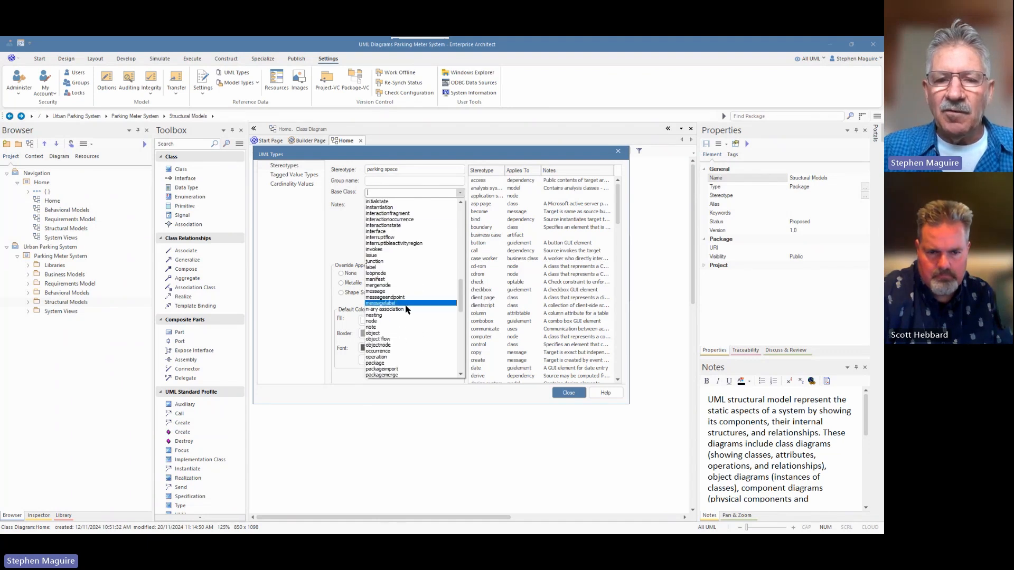
click(385, 333)
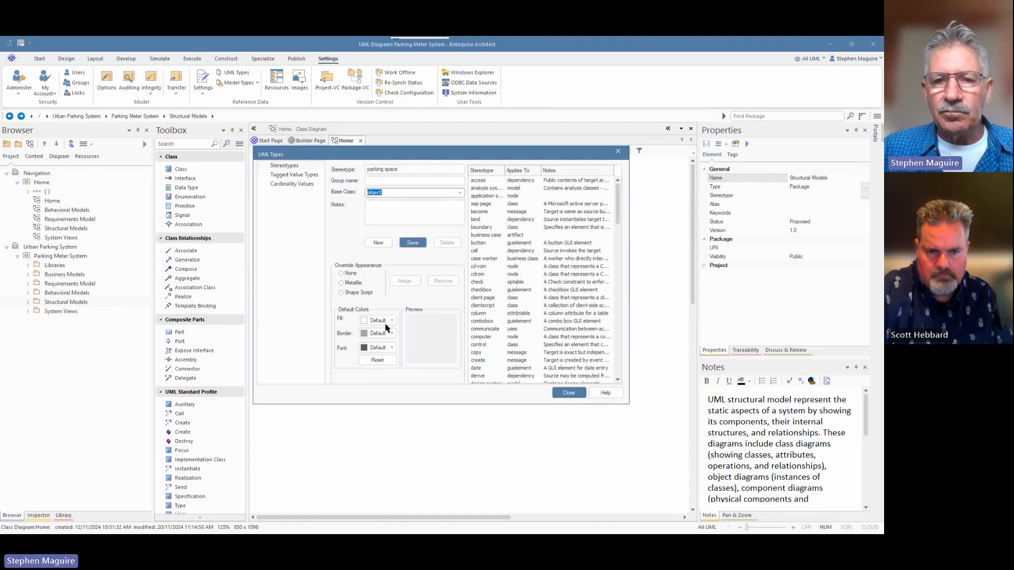
Step: Add the note "The place that a motorist parks their vehicle." to the parking space stereotype
click(392, 209)
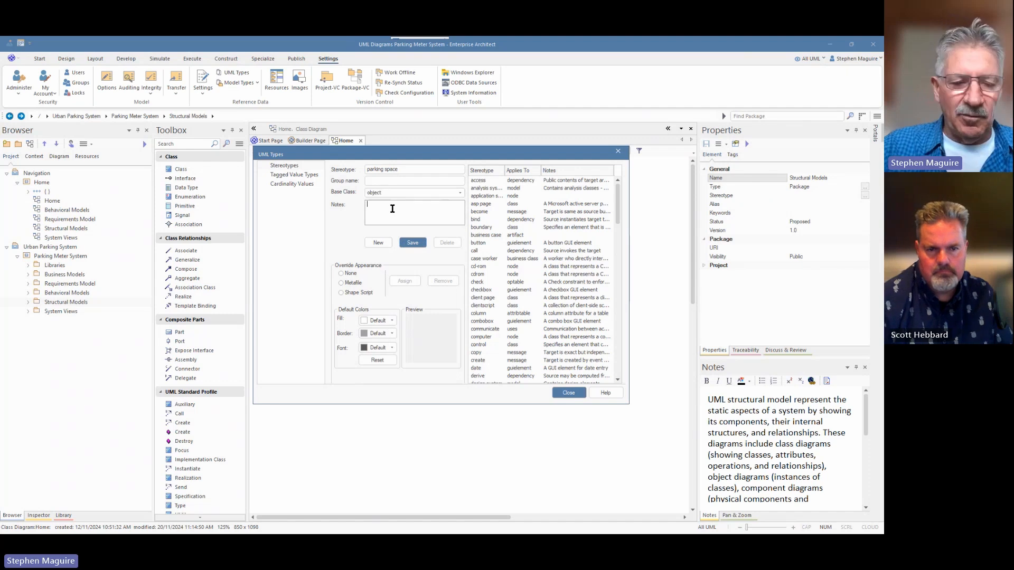
text(T)
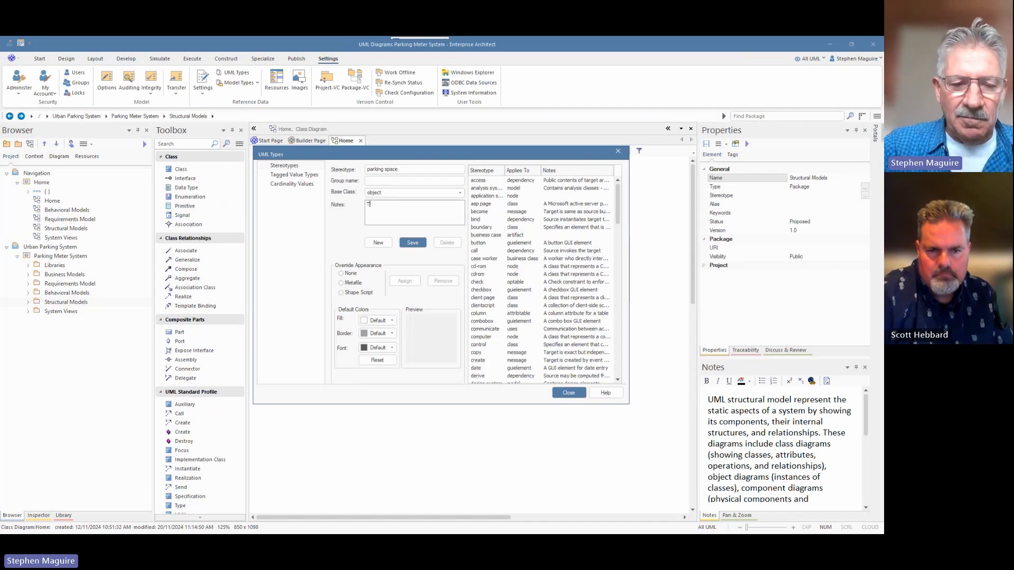
text(he plac)
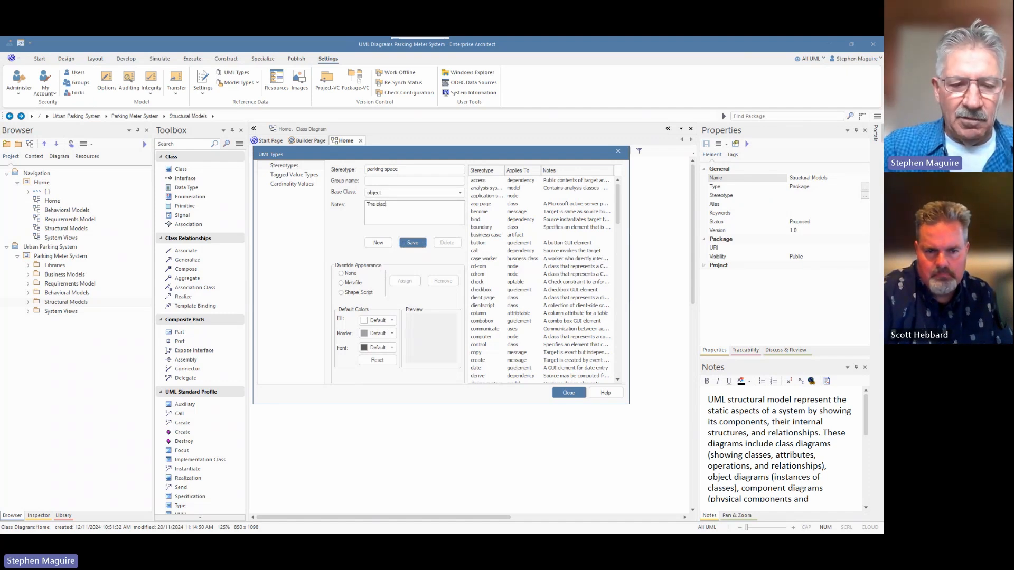
text(e that a mot)
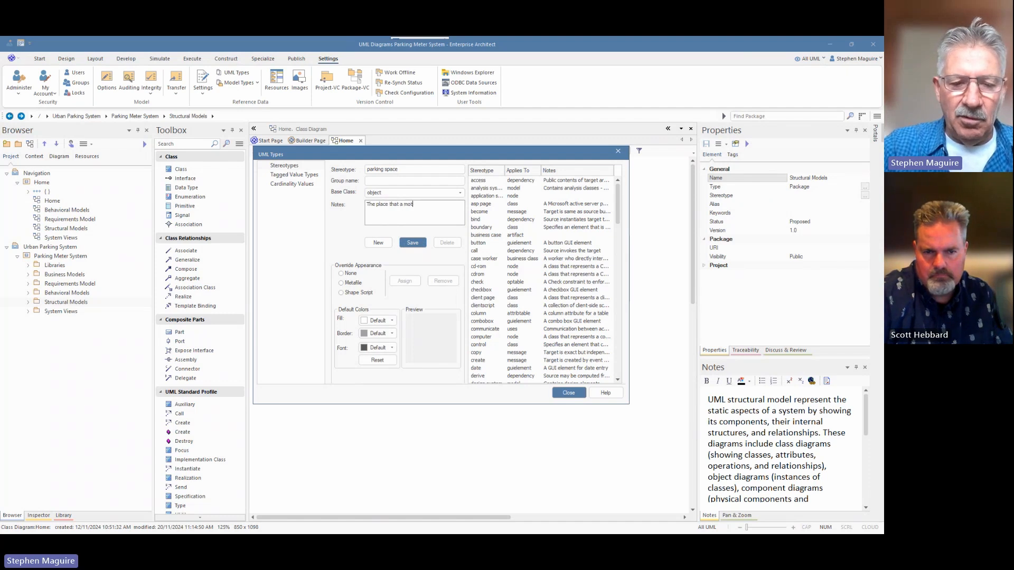
text(orist )
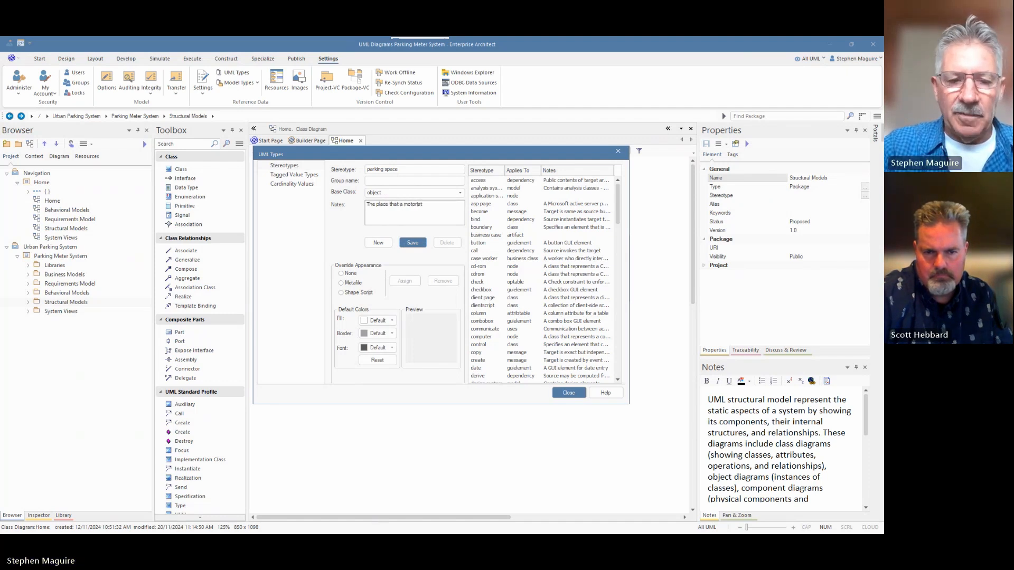
text(parks)
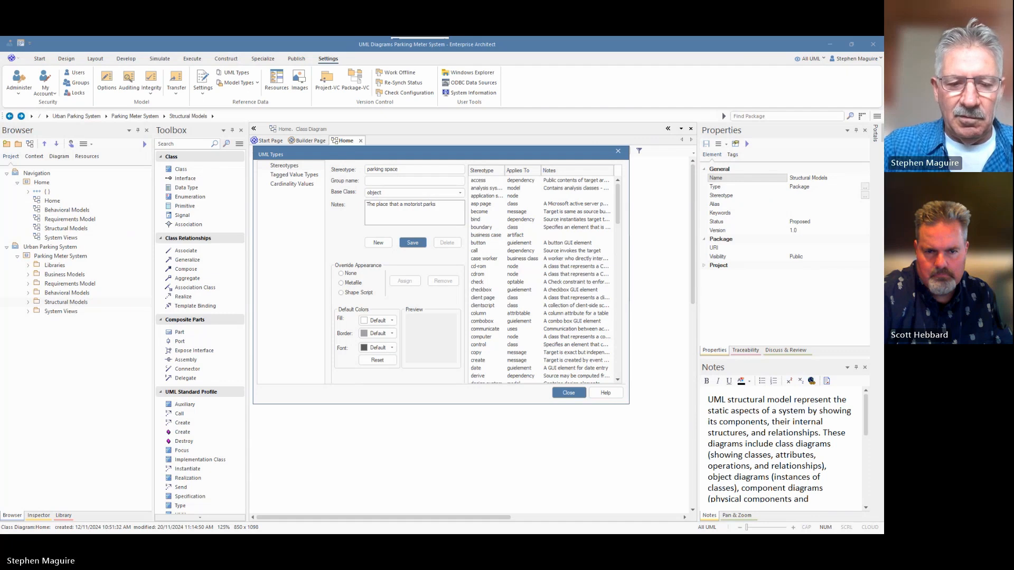
text( thier vehicle.)
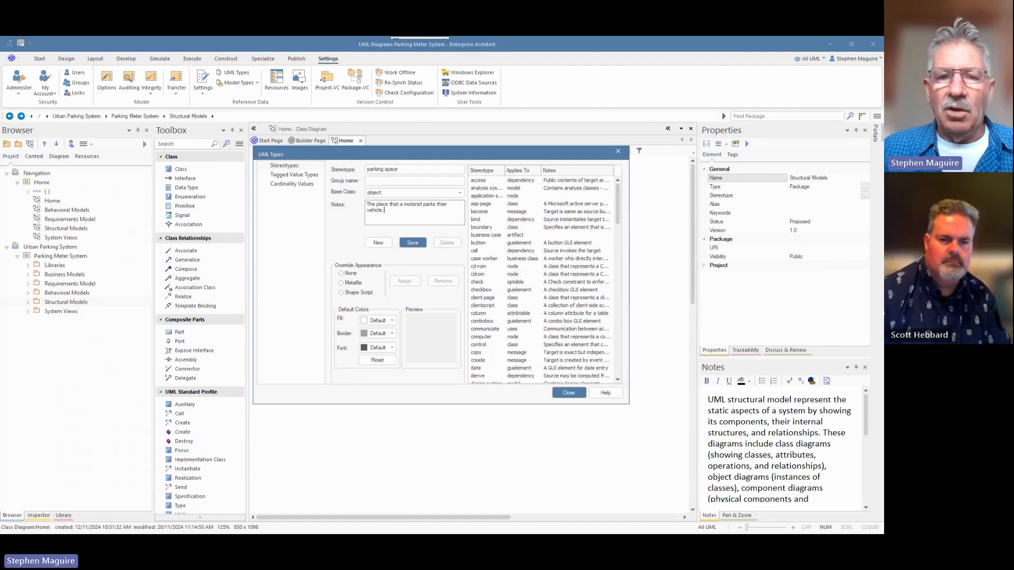
Step: Set the appearance override to None, save the parking space stereotype, and close the UML Types dialog
click(341, 274)
click(414, 243)
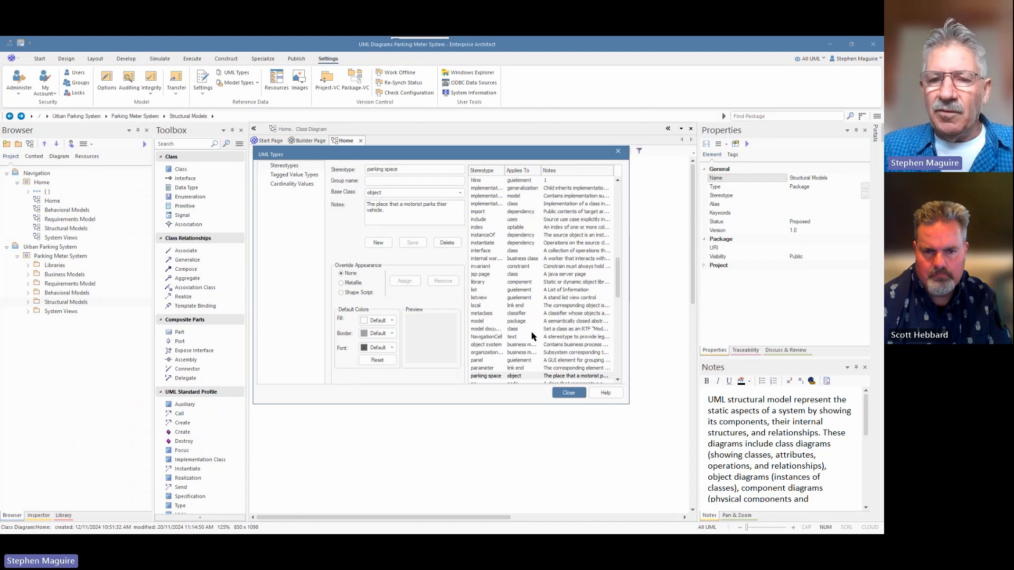
click(501, 375)
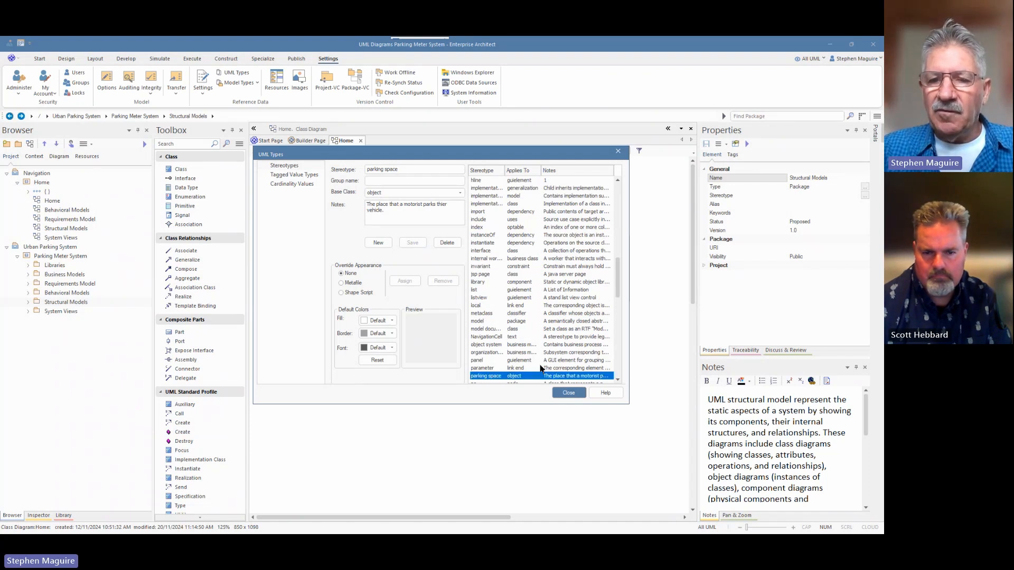
click(618, 152)
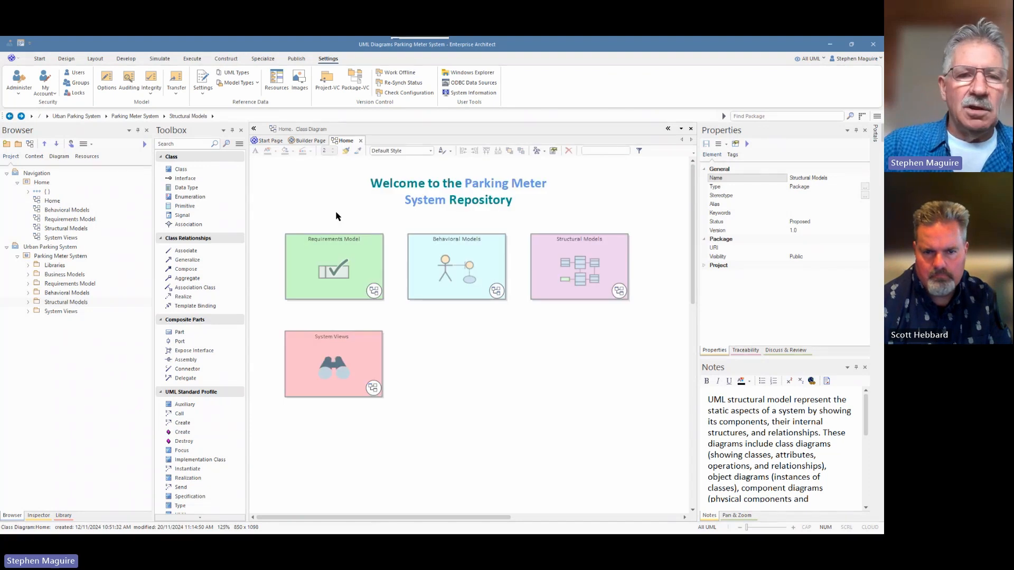
Step: Open the Class Model diagram from Structural Models and select the Parking Space class
double_click(577, 277)
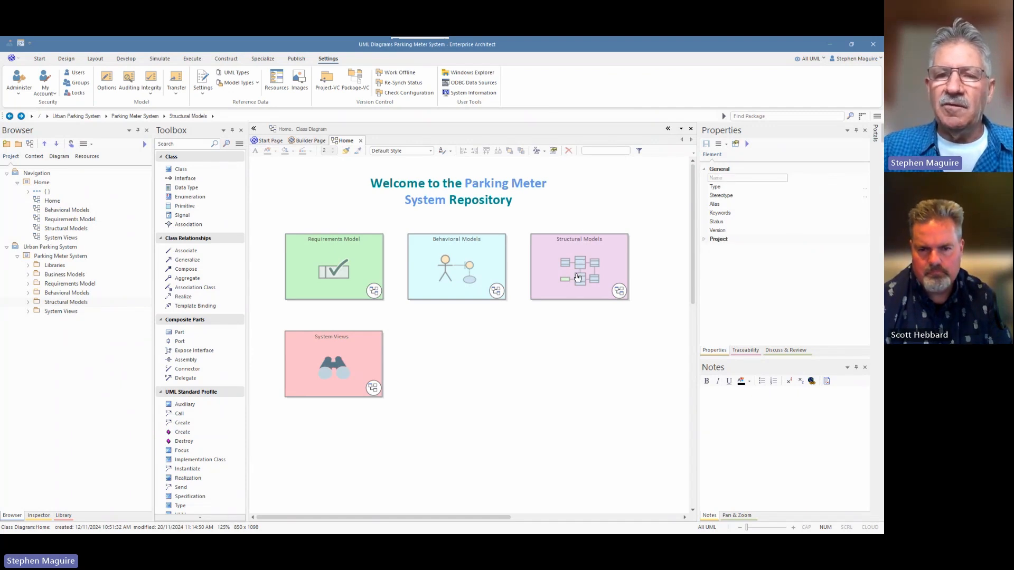
double_click(341, 241)
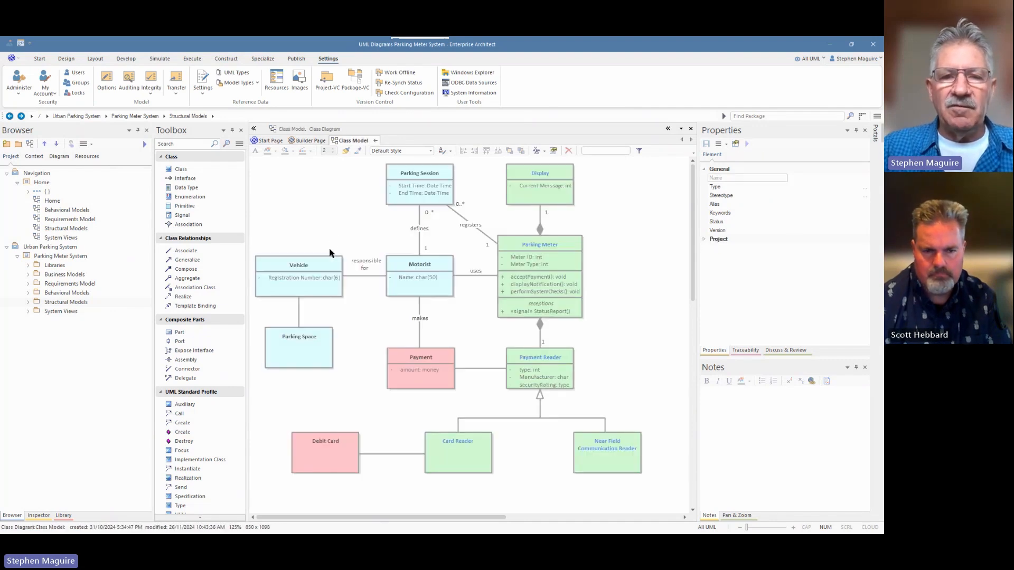
click(322, 348)
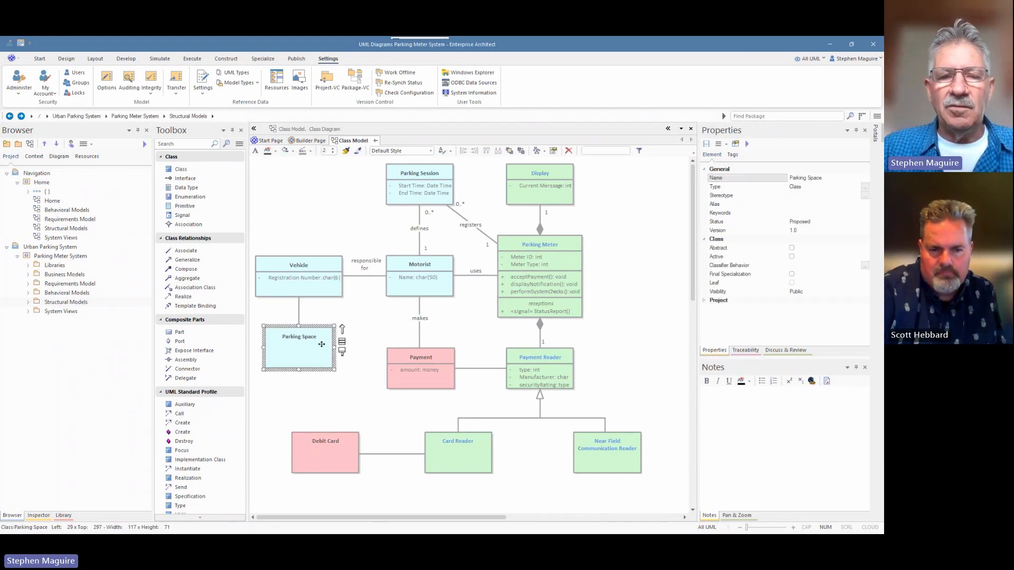
Step: Locate the Parking Space class in the project tree under the Class Model package
click(72, 145)
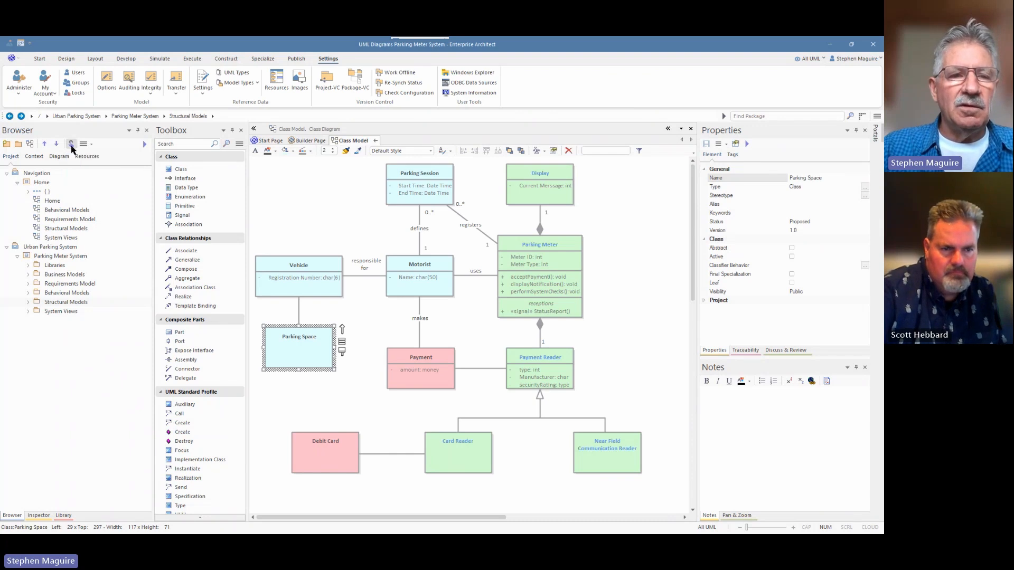
scroll(107, 381, down, 1)
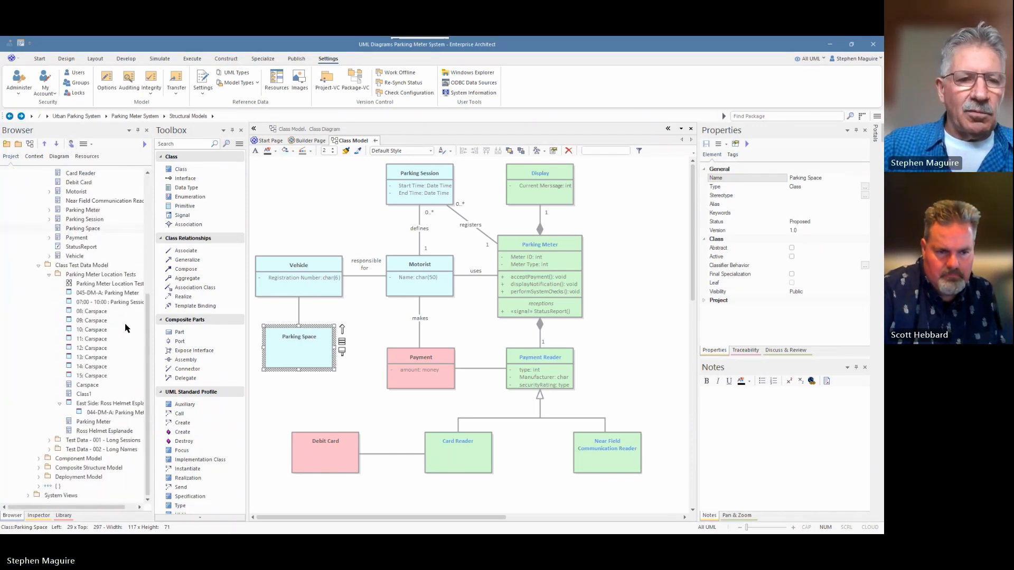
scroll(125, 330, up, 1)
scroll(125, 330, up, 2)
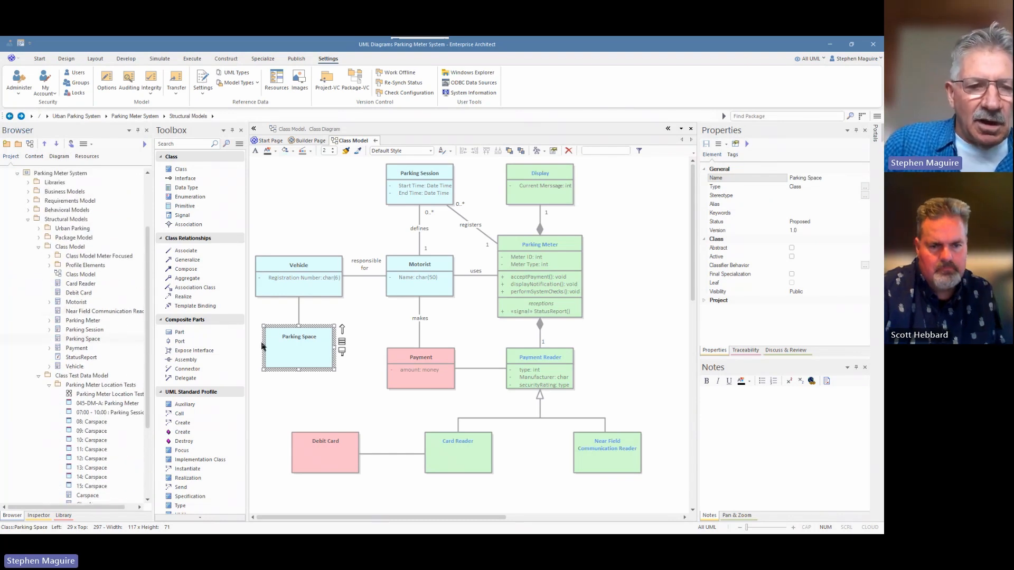
click(83, 340)
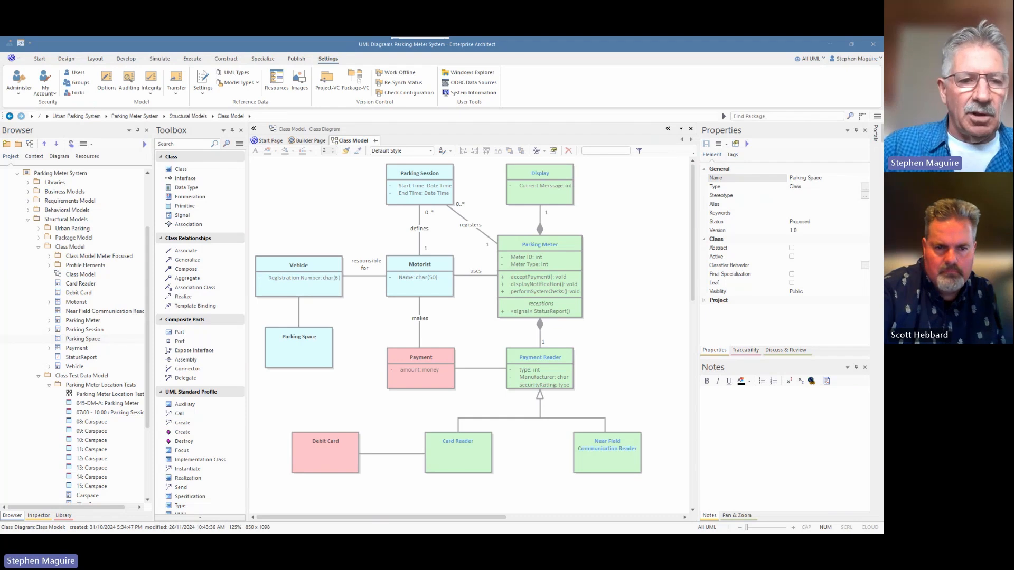
Step: Start a new diagram in the Class Model package and choose the UML Structural Object diagram type
click(73, 247)
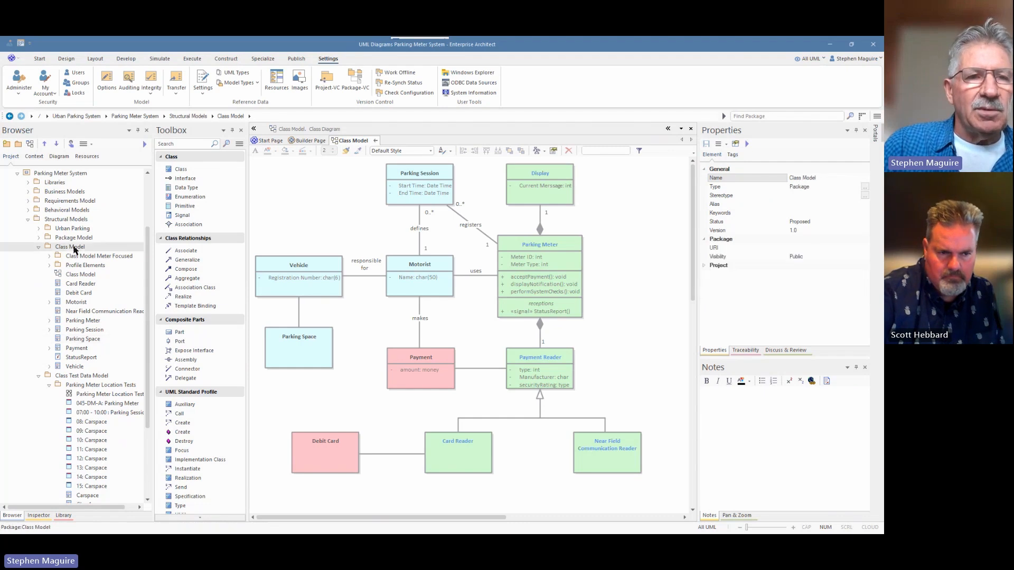
click(30, 143)
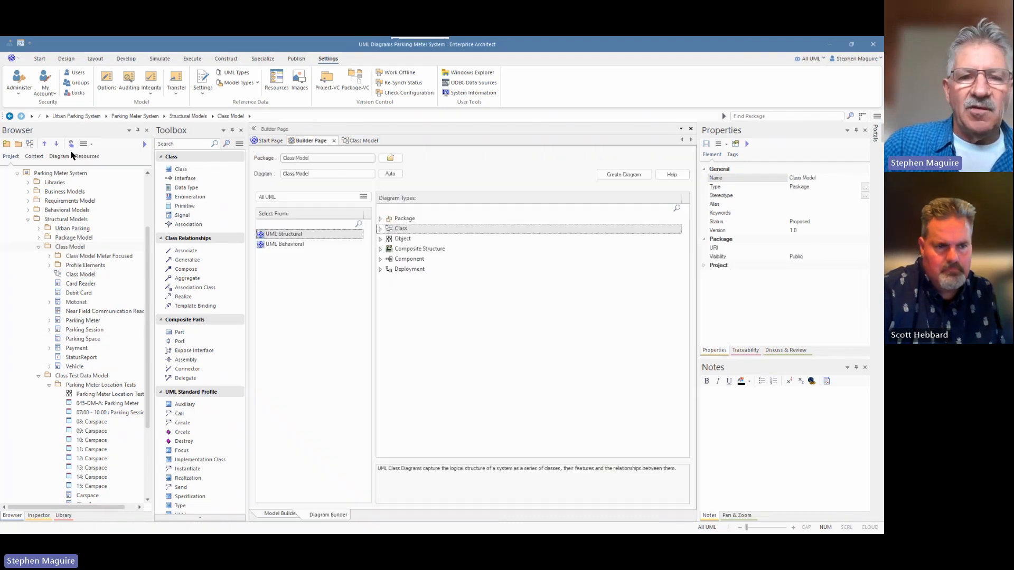
click(399, 239)
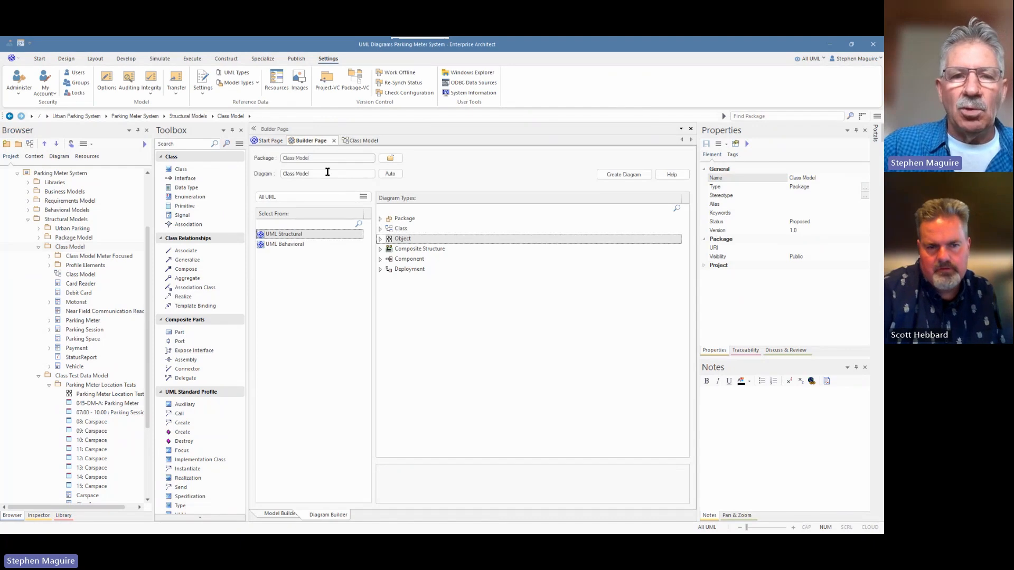
Step: Name the diagram "Object Model - Parking Spaces" and create it
drag(325, 173, 261, 178)
text(Class Model - Parking Spaces)
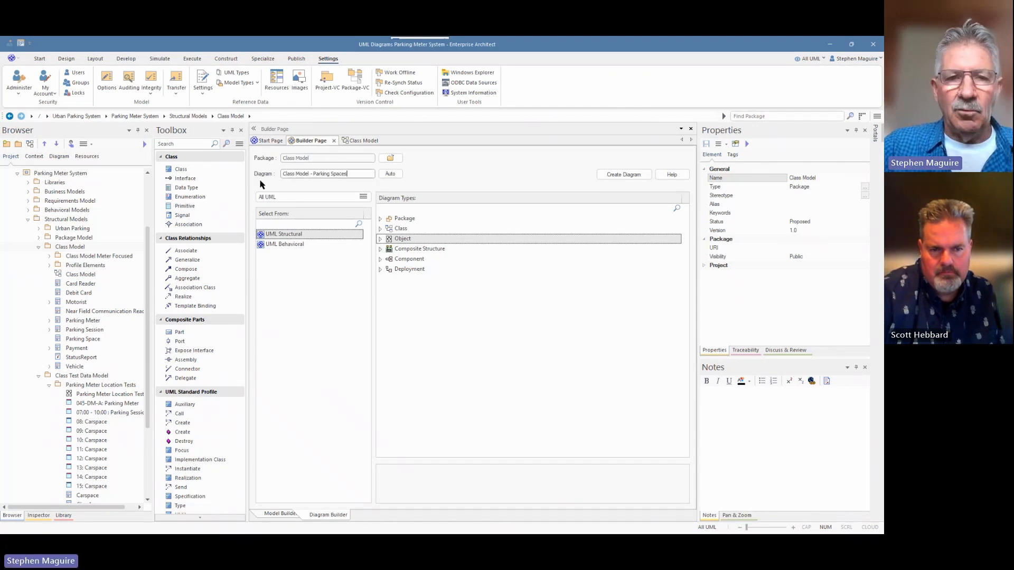
click(292, 173)
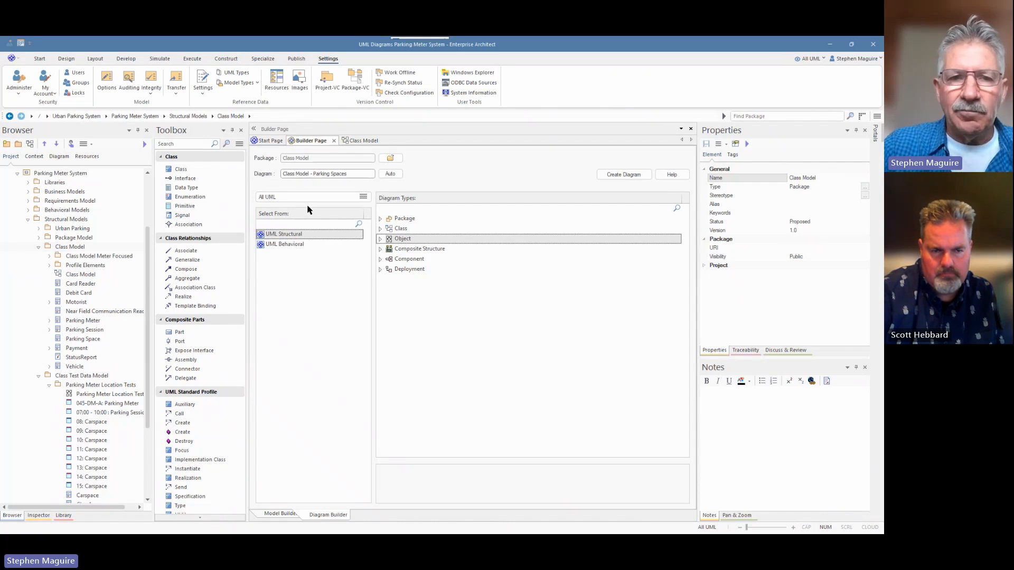
key(BackSpace)
key(BackSpace)
key(BackSpace)
key(BackSpace)
key(BackSpace)
text(Obje)
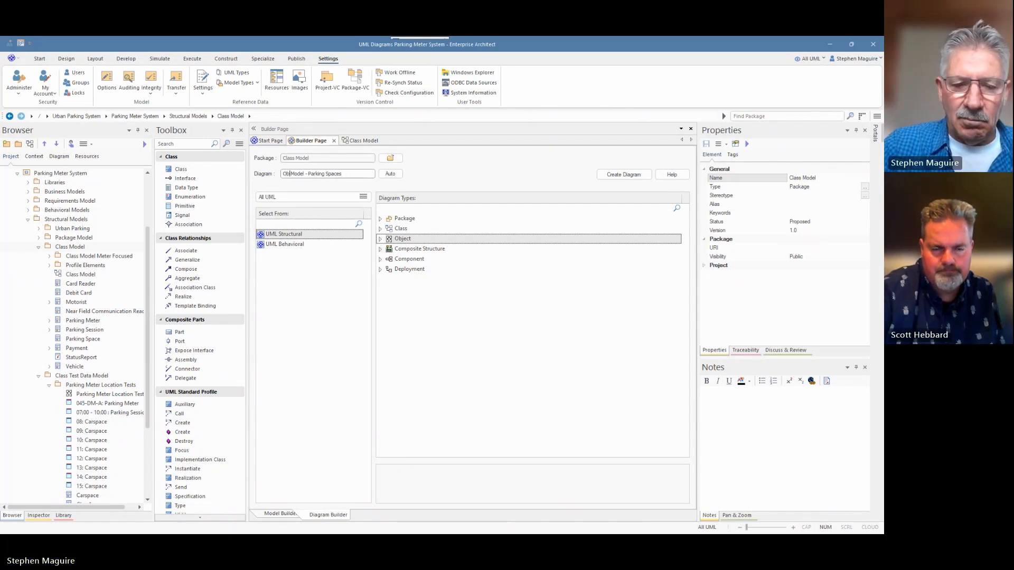
text(ct)
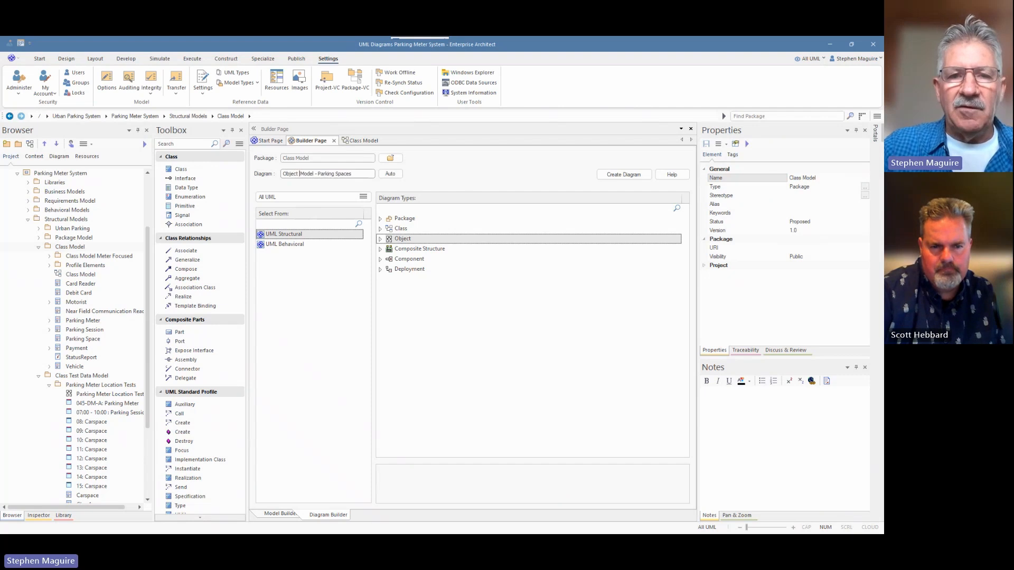
click(621, 175)
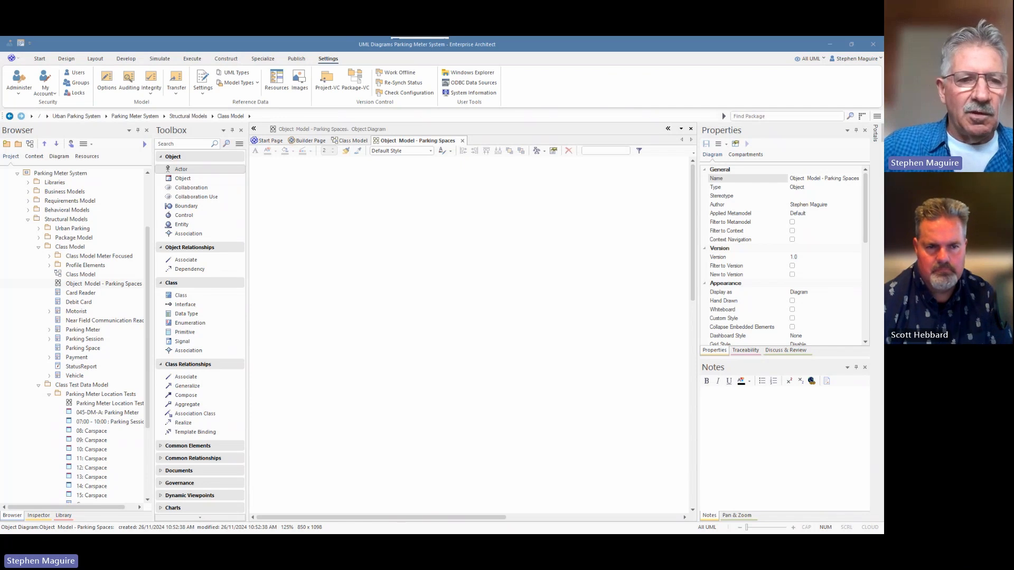
Step: Place the Parking Space class from the Class Model package on the new diagram as an Instance (Object)
click(80, 348)
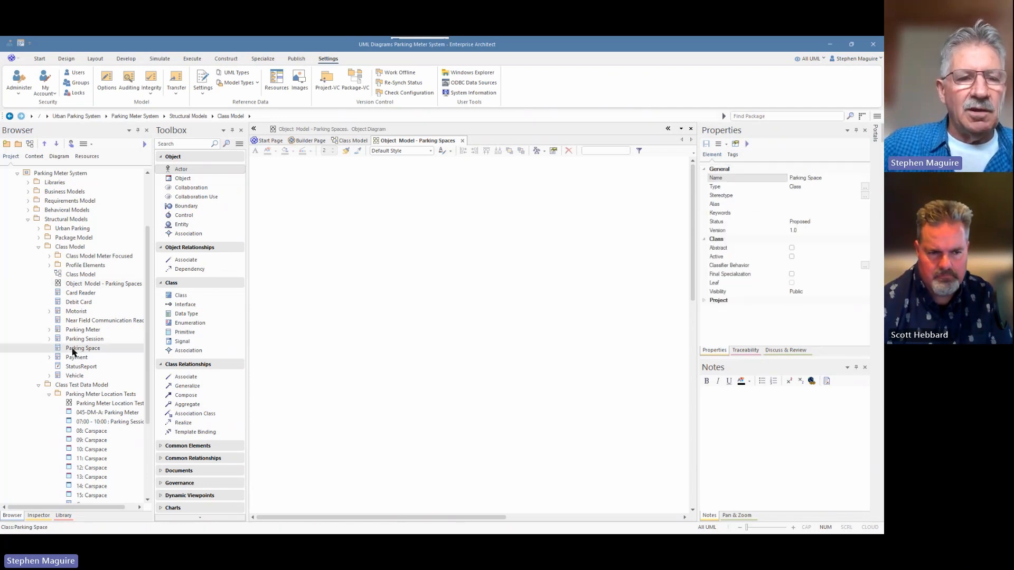
drag(74, 350, 311, 200)
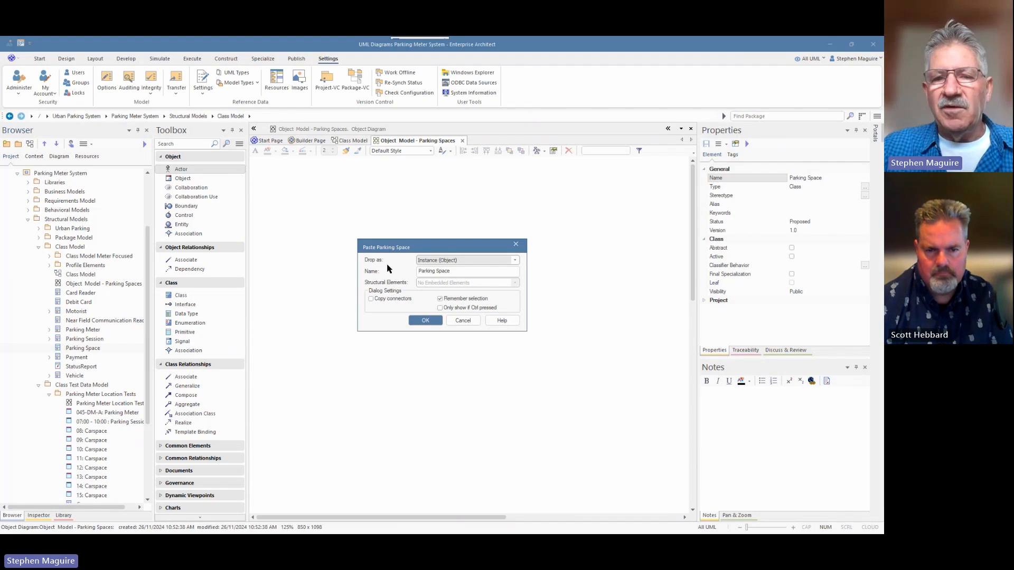
click(515, 262)
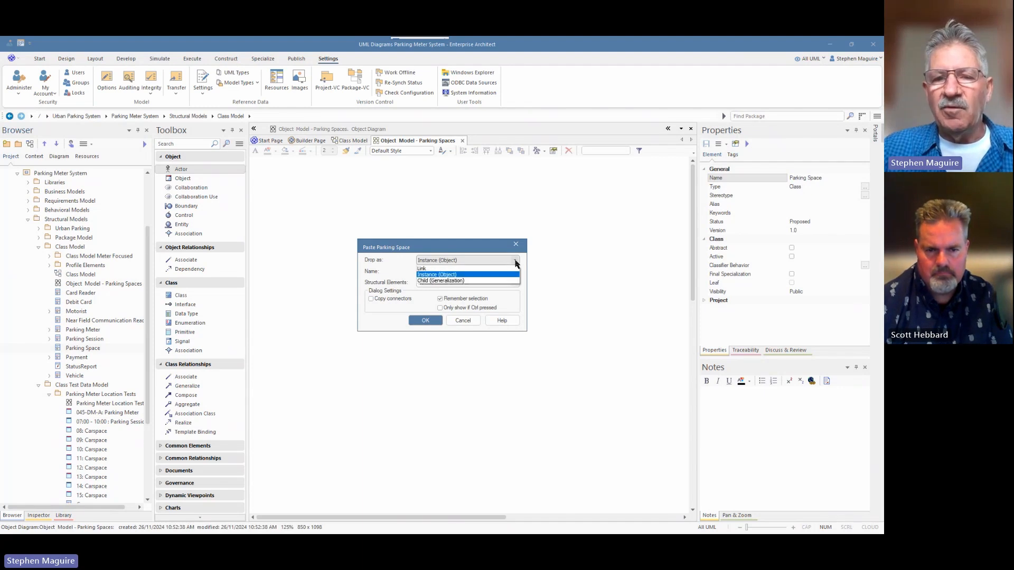
click(517, 262)
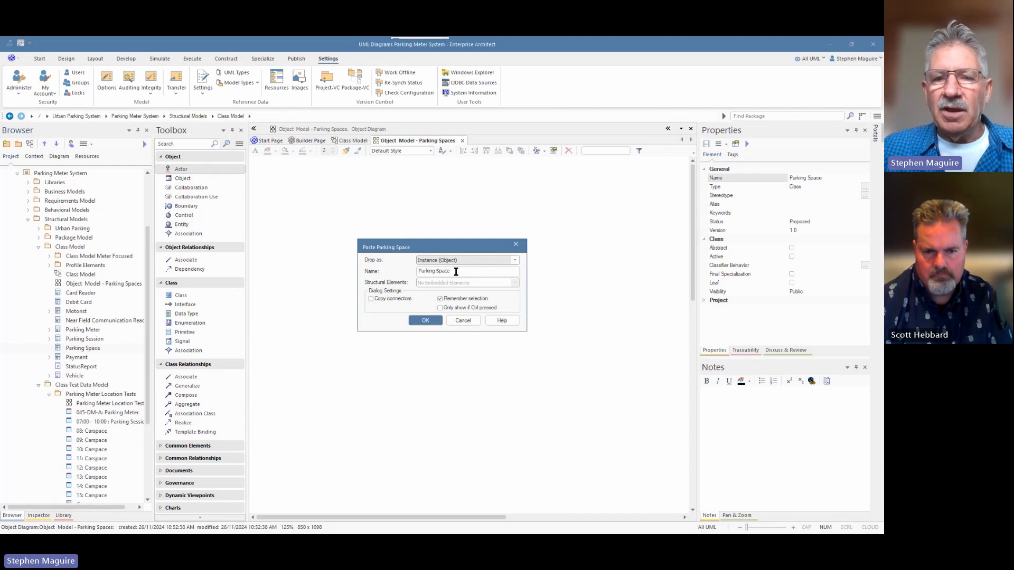
click(425, 320)
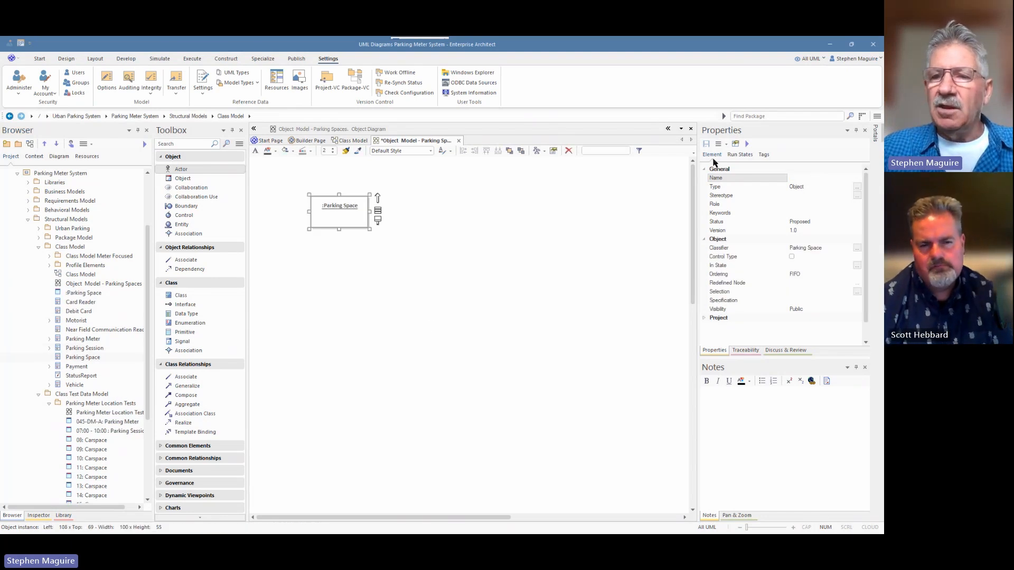
Step: Name the Parking Space instance "WEL-A-Finch-Stret-47" and enlarge its box to about 122 by 67
click(791, 178)
text(WEL-A-Finch-Stret-47)
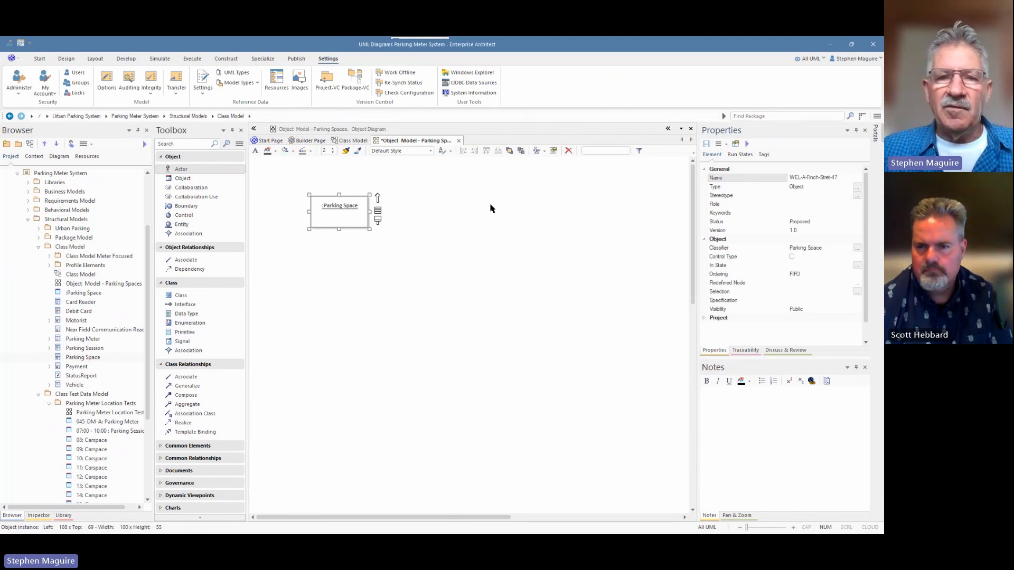
click(470, 204)
click(354, 221)
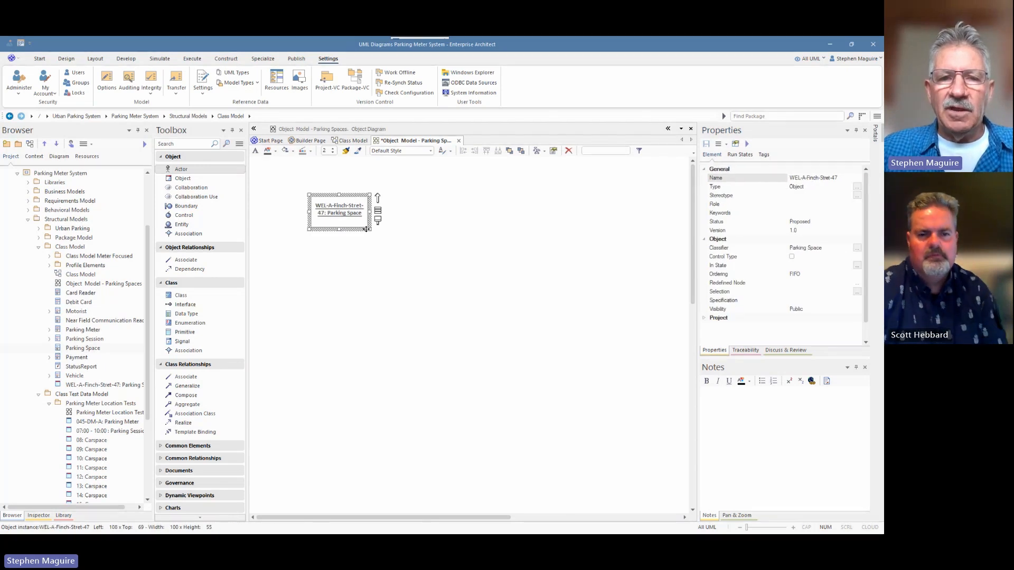
drag(364, 229, 382, 236)
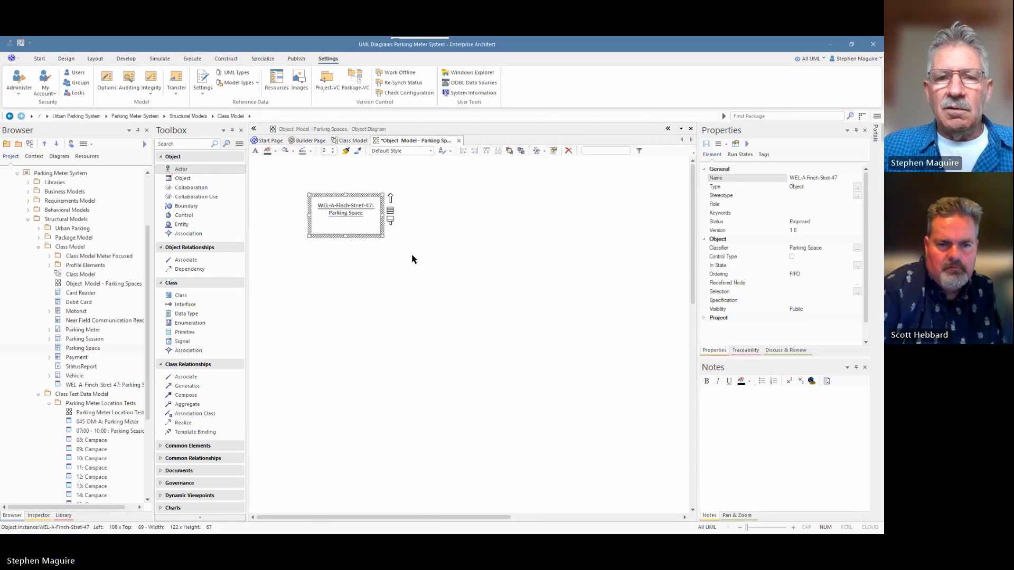
click(407, 252)
Step: Apply the parking space stereotype to the WEL-A-Finch-Stret-47 object
click(370, 218)
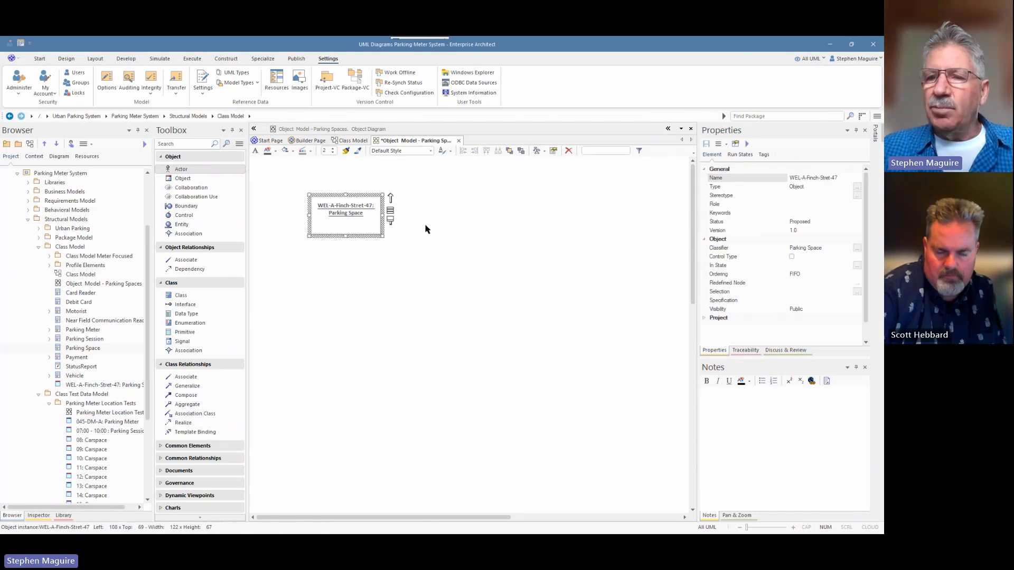
click(857, 197)
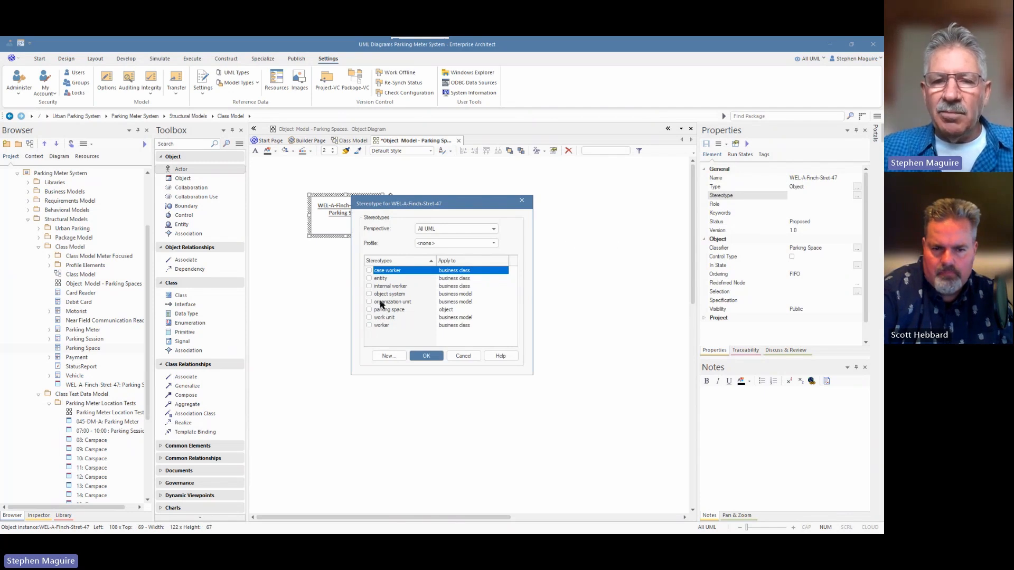
click(369, 310)
click(426, 356)
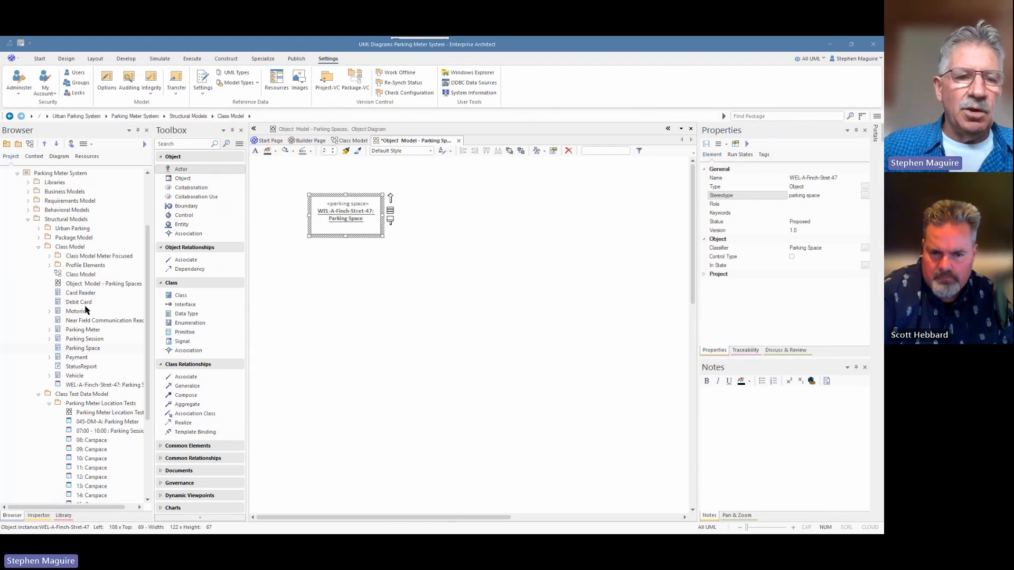
click(76, 340)
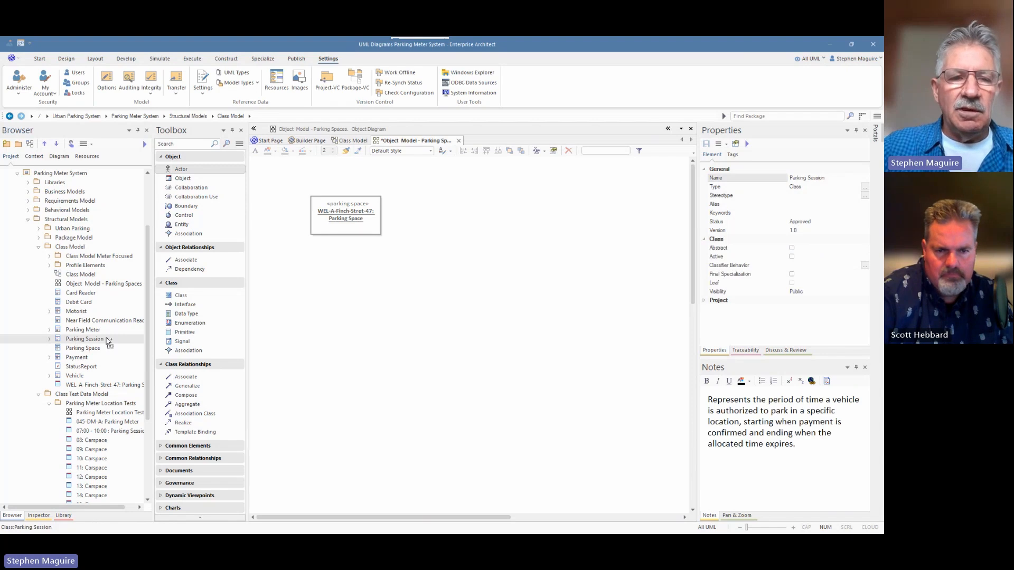
drag(436, 207, 430, 207)
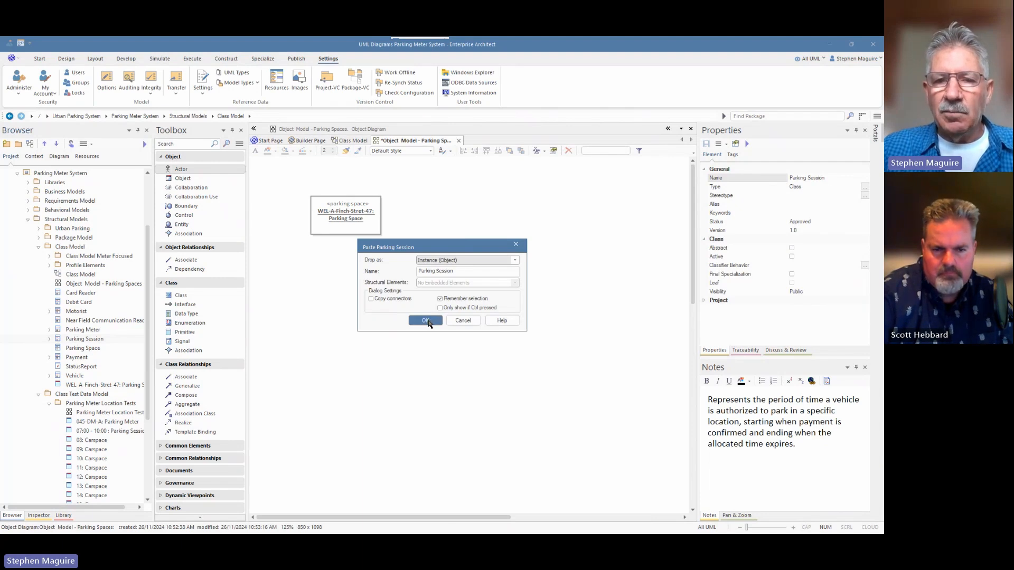
click(462, 320)
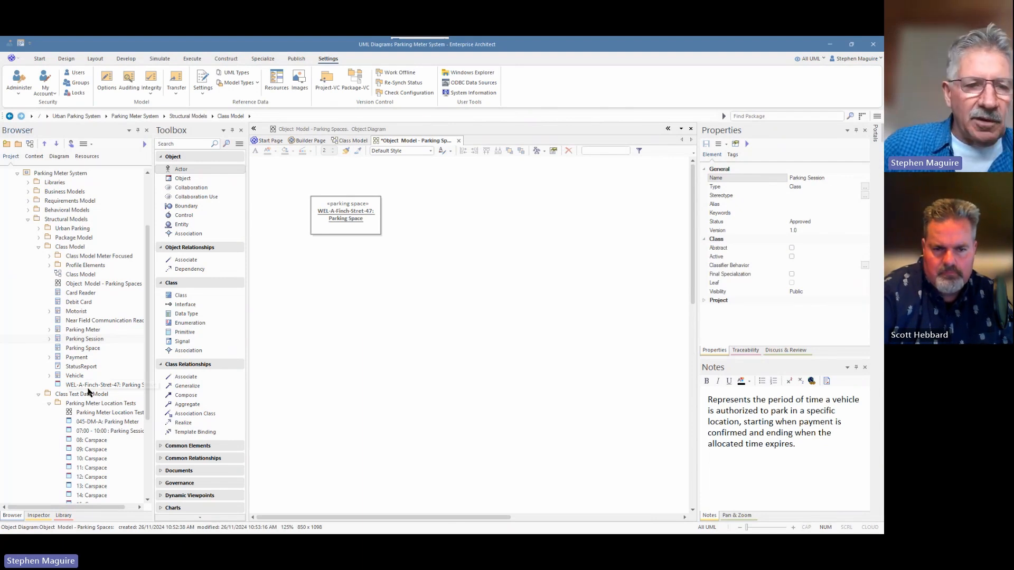
Step: Place a second instance of the Parking Space class beside the first object and name it "WEL-A-Finch-Stret-48"
click(84, 350)
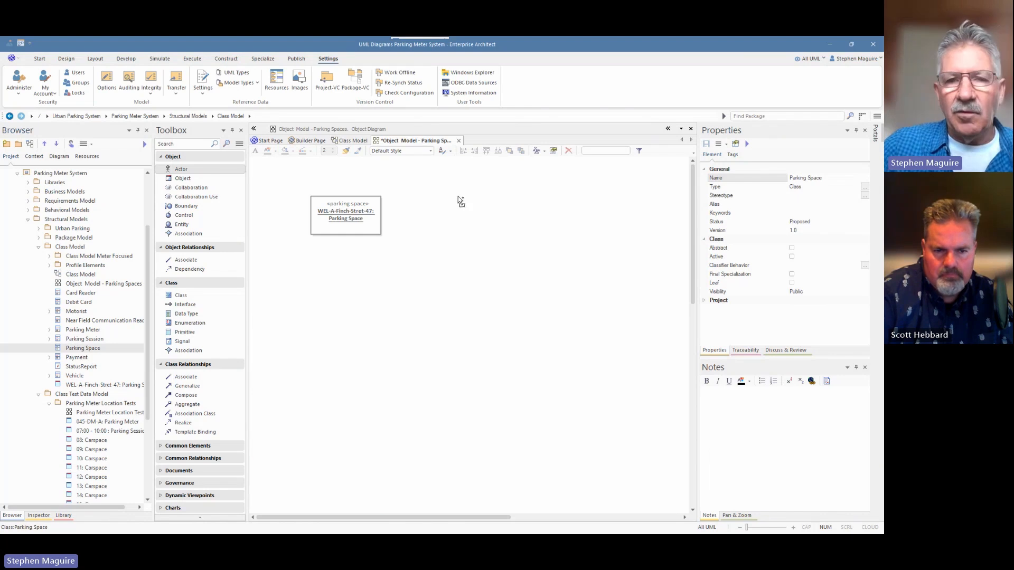
drag(458, 197, 454, 200)
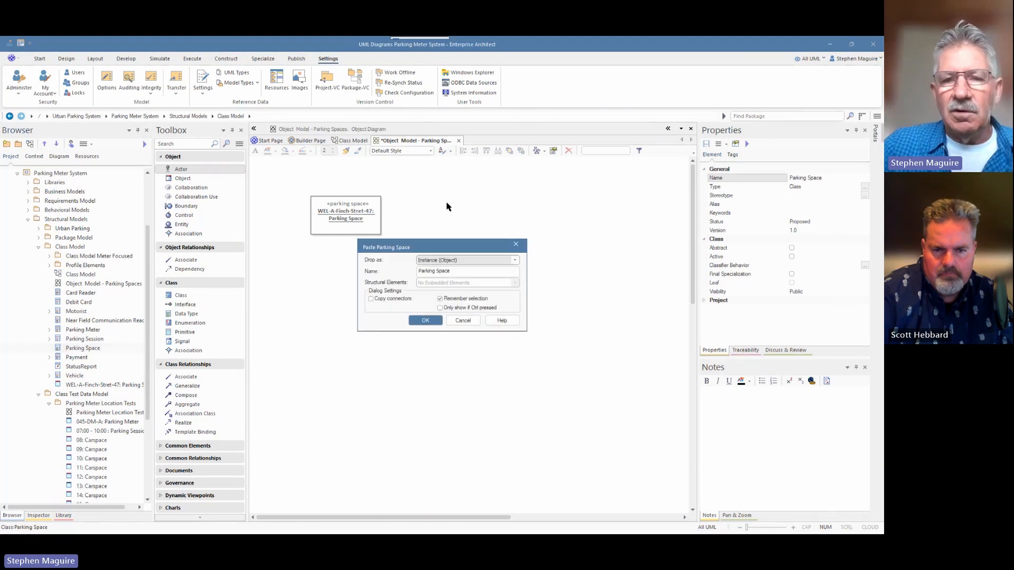
click(426, 320)
click(805, 177)
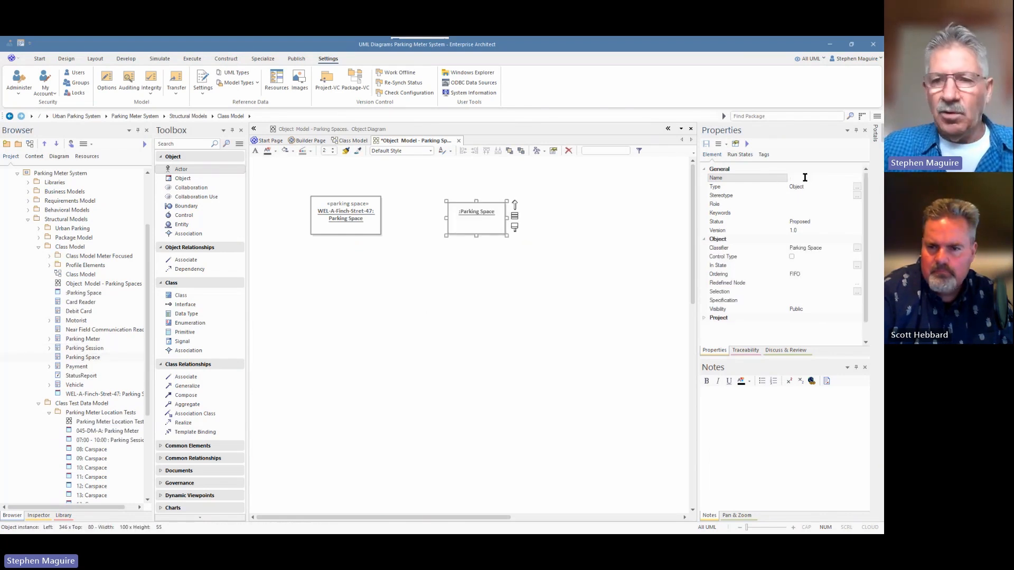
text(WEL-A-Finch-Stret-48)
click(568, 227)
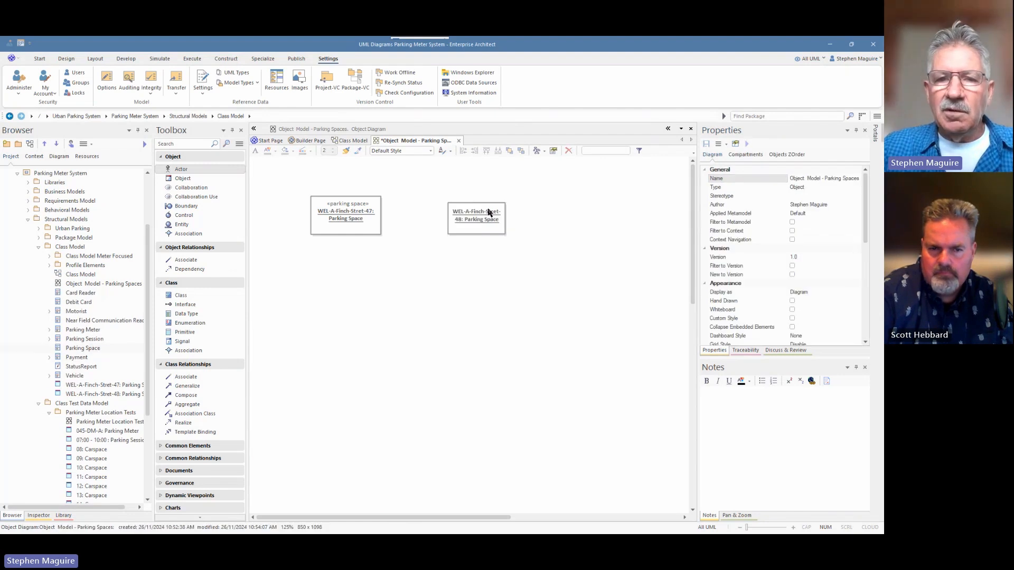
Step: Match the size of the WEL-A-Finch-Stret-48 object to WEL-A-Finch-Stret-47 and move it up roughly level with that object
click(482, 213)
ctrl+click(379, 203)
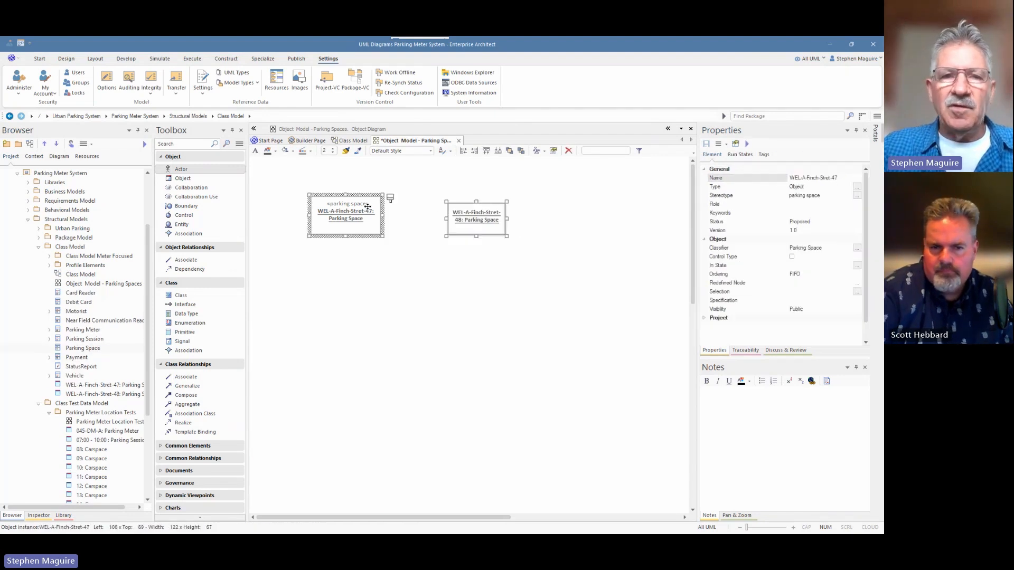
click(97, 61)
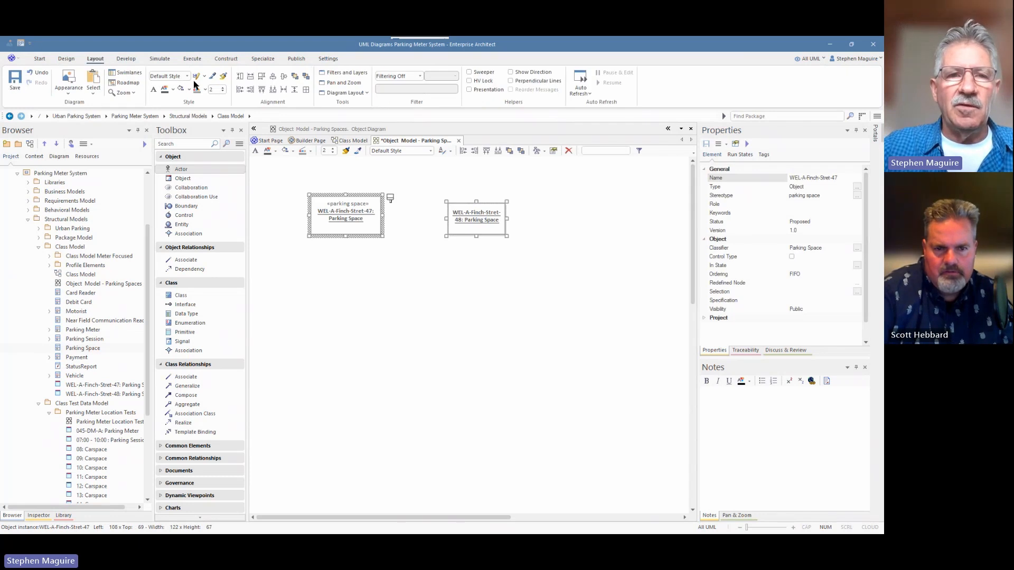
click(261, 77)
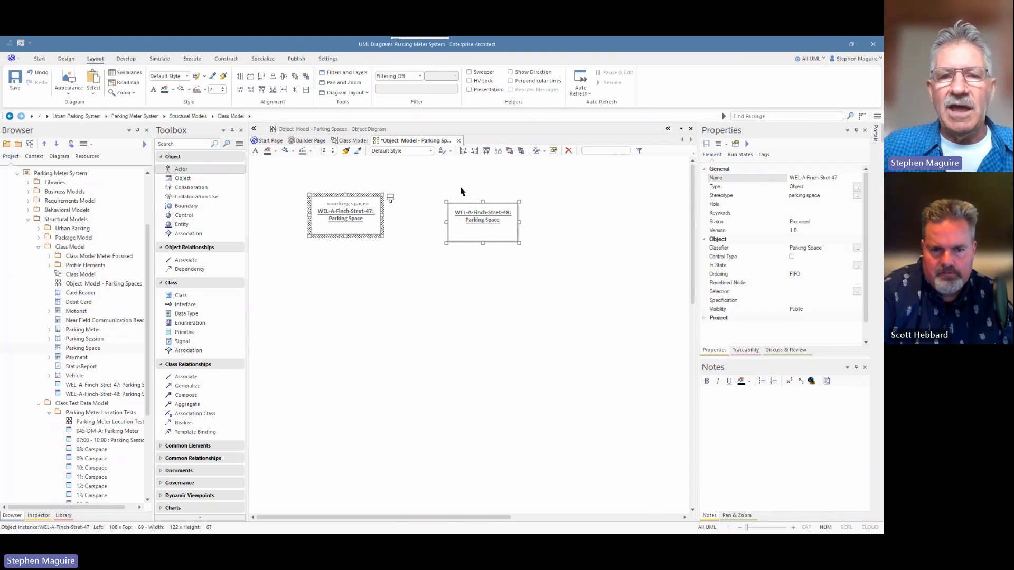
click(470, 216)
drag(470, 216, 464, 198)
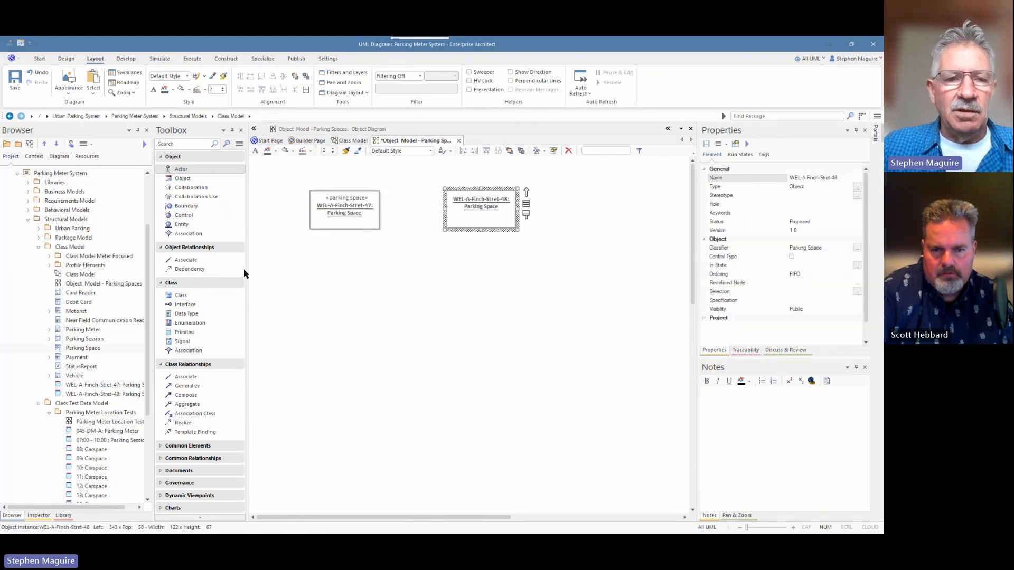
Step: Draw an Associate relationship from WEL-A-Finch-Stret-47 to WEL-A-Finch-Stret-48 and apply the parking space stereotype to the latter
click(189, 261)
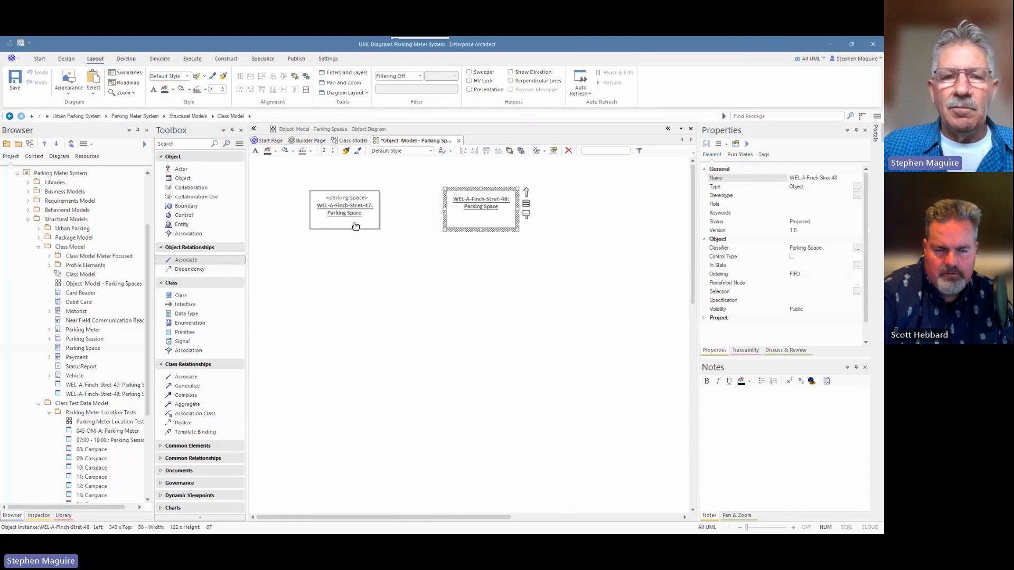
drag(364, 218, 455, 213)
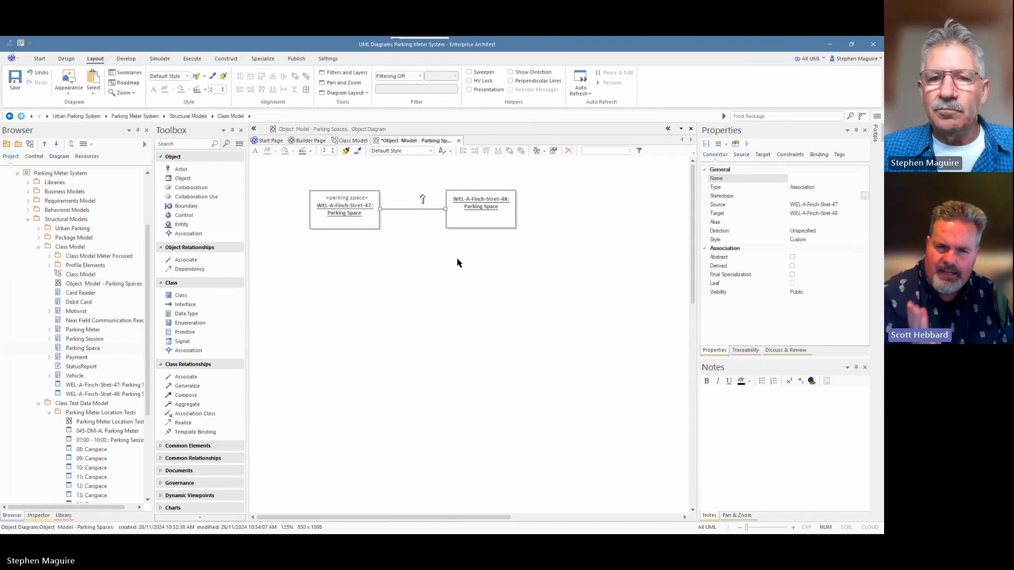
click(489, 222)
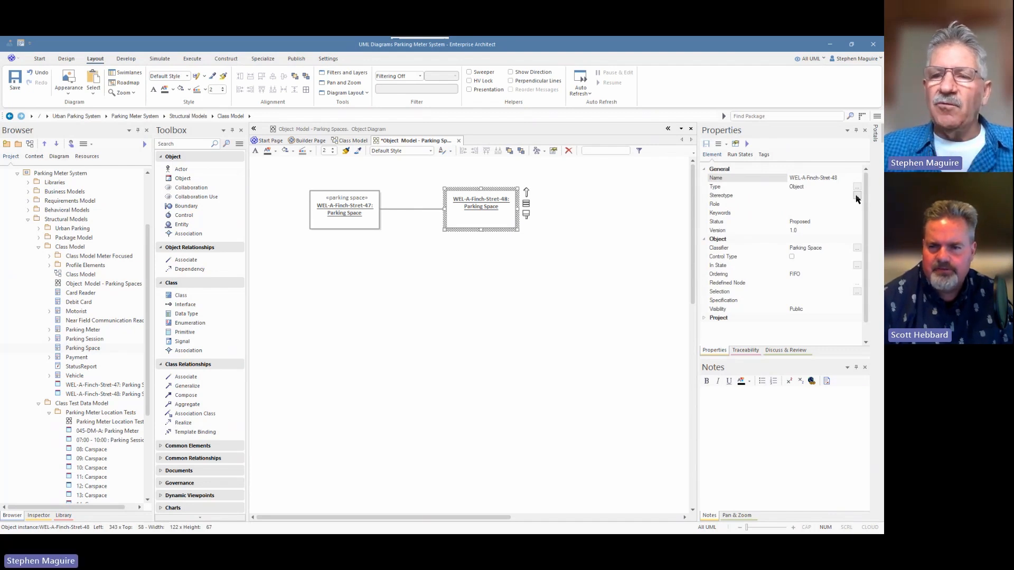
click(855, 195)
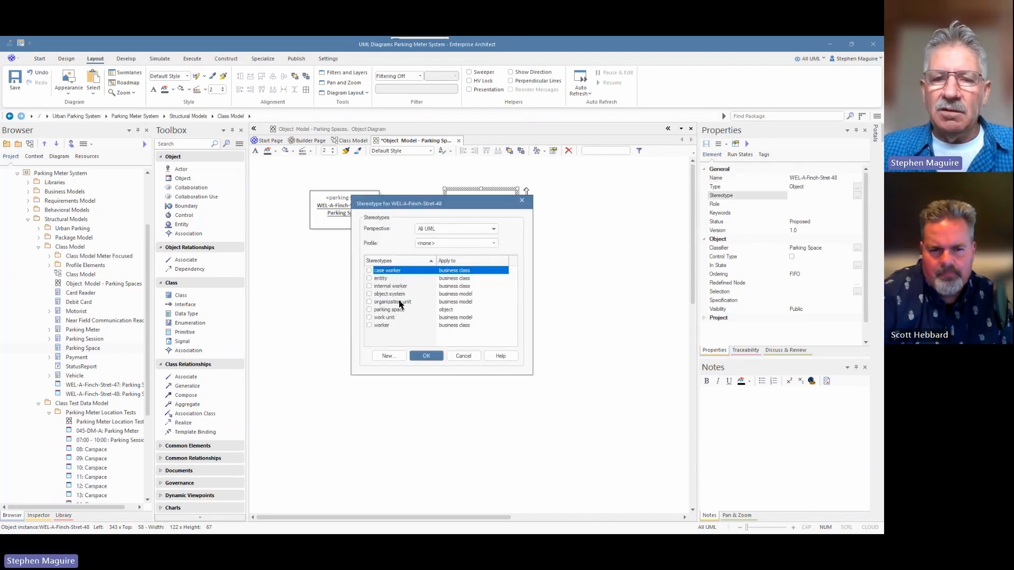
click(369, 309)
click(426, 355)
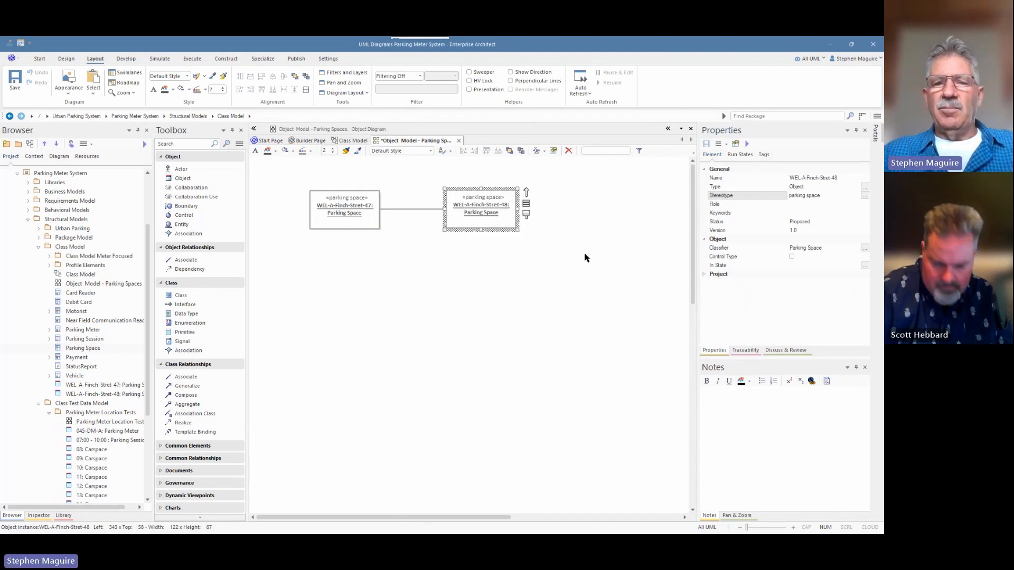
Step: Override the appearance of the parking space stereotype with a Shape Script and open its empty script for editing
click(527, 293)
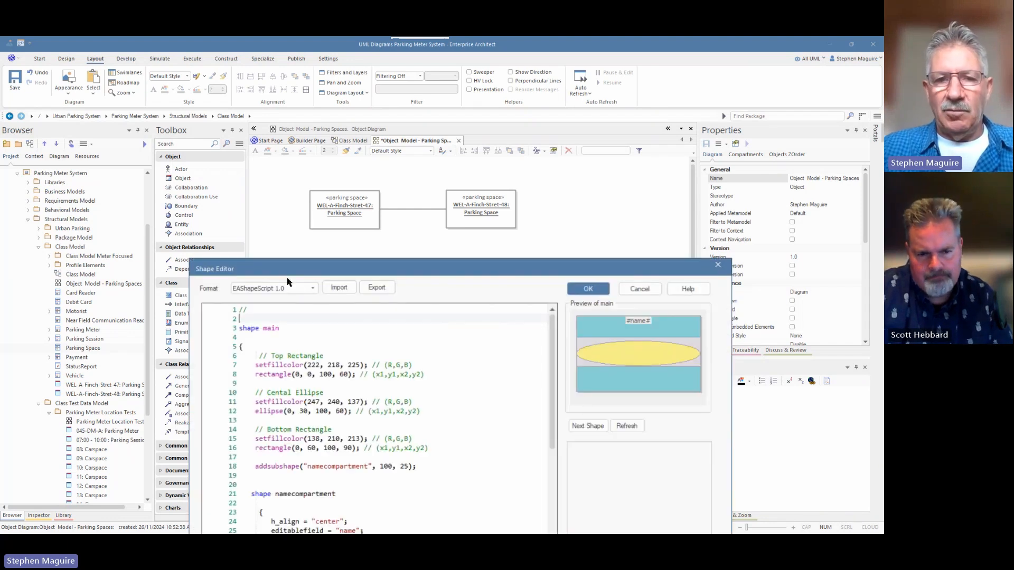
drag(300, 272, 1003, 37)
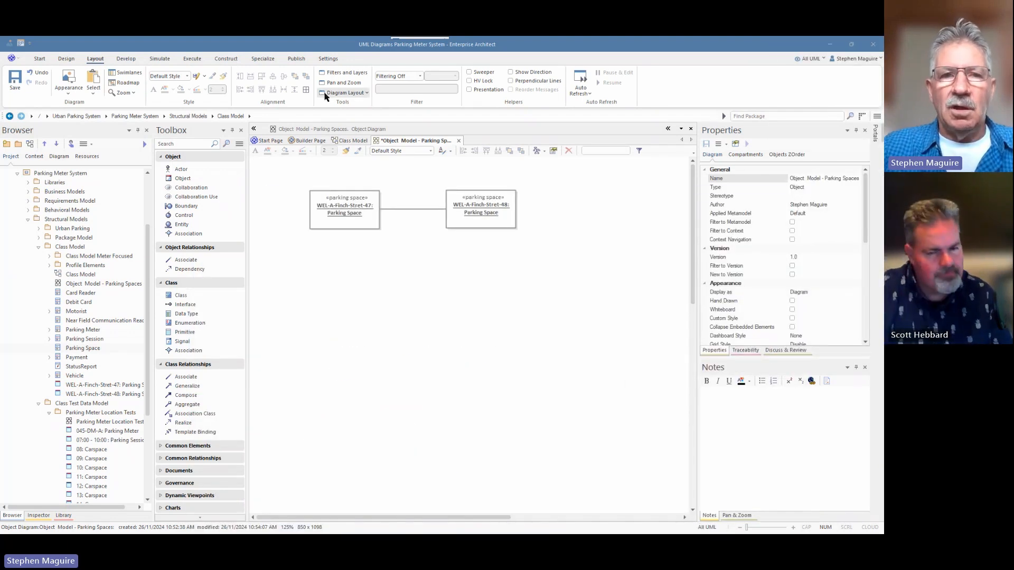
click(328, 59)
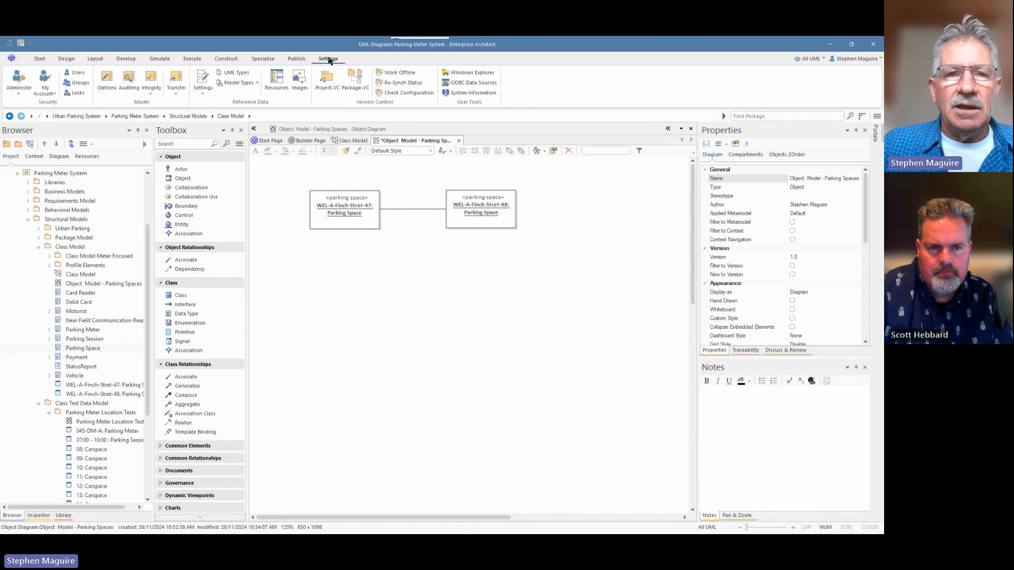
click(233, 75)
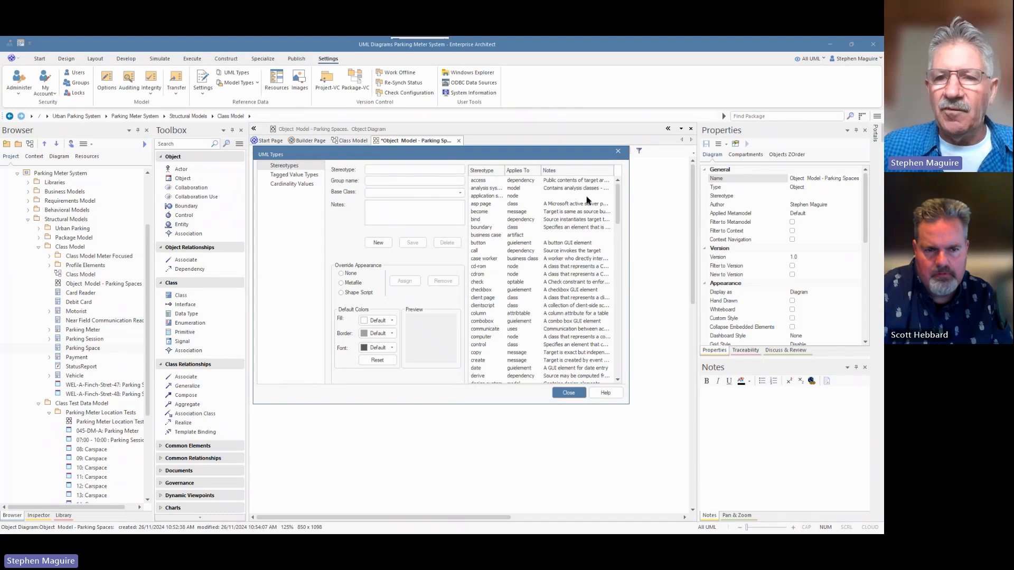
drag(619, 197, 615, 290)
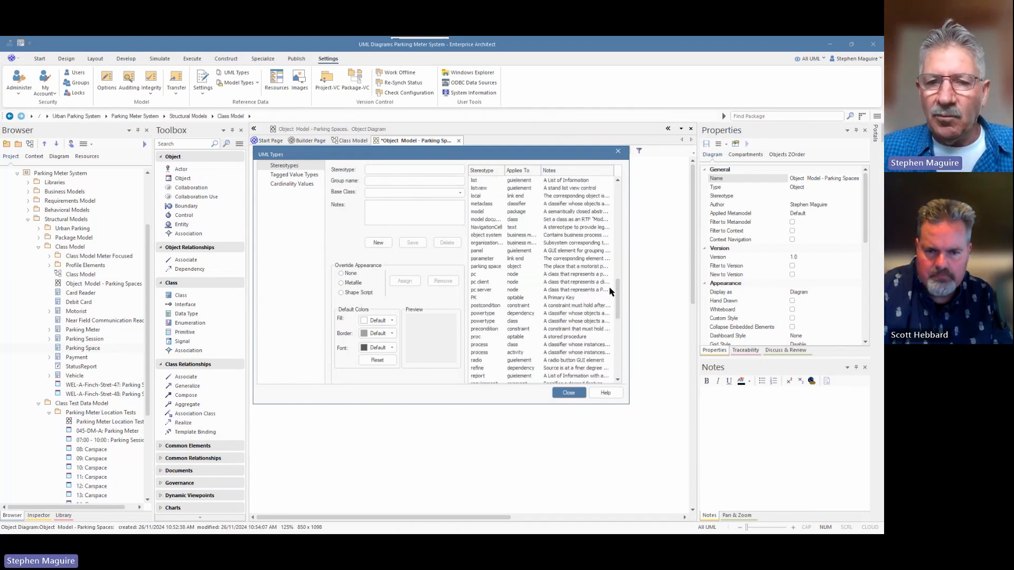
click(499, 267)
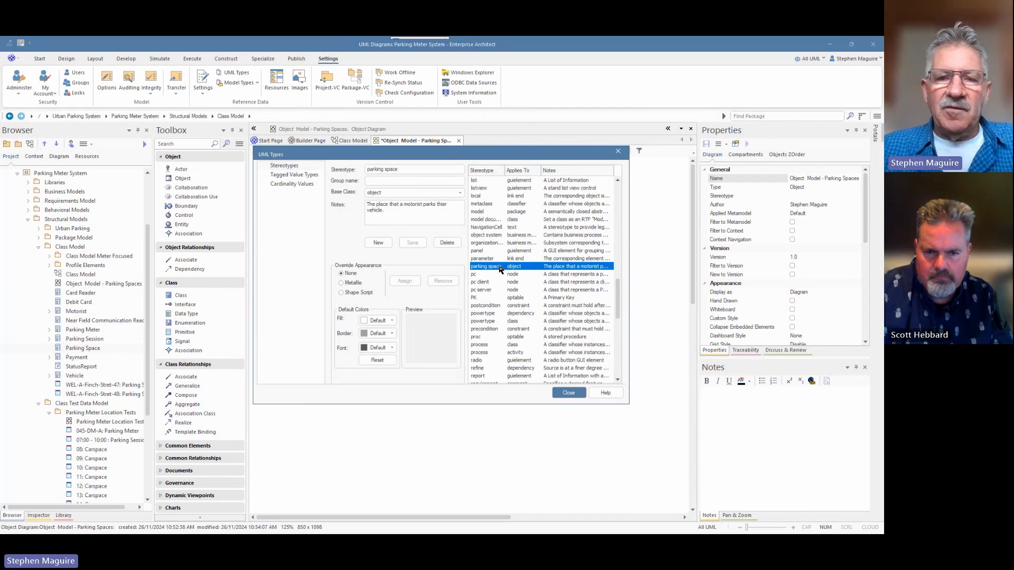
click(341, 293)
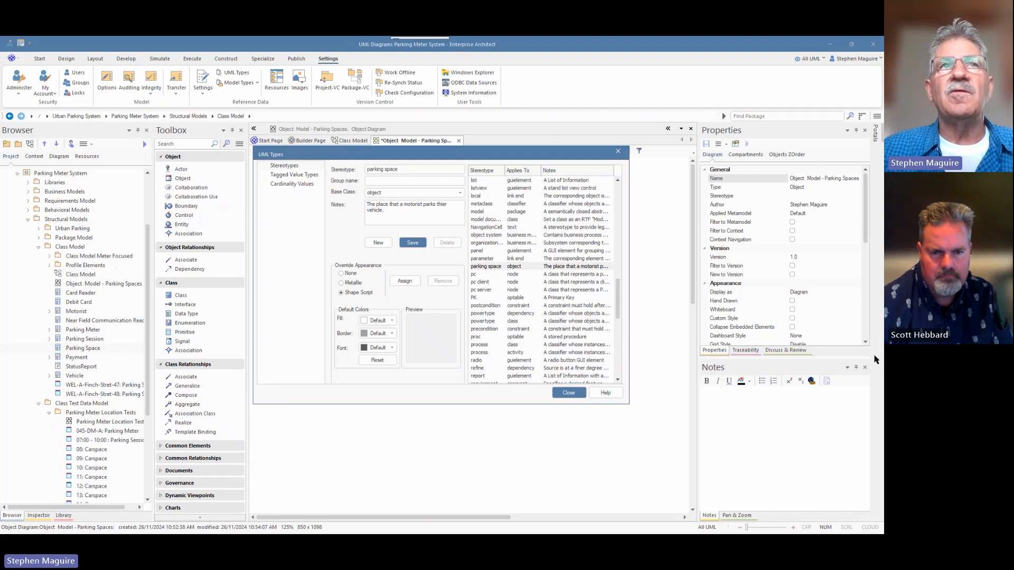
click(404, 281)
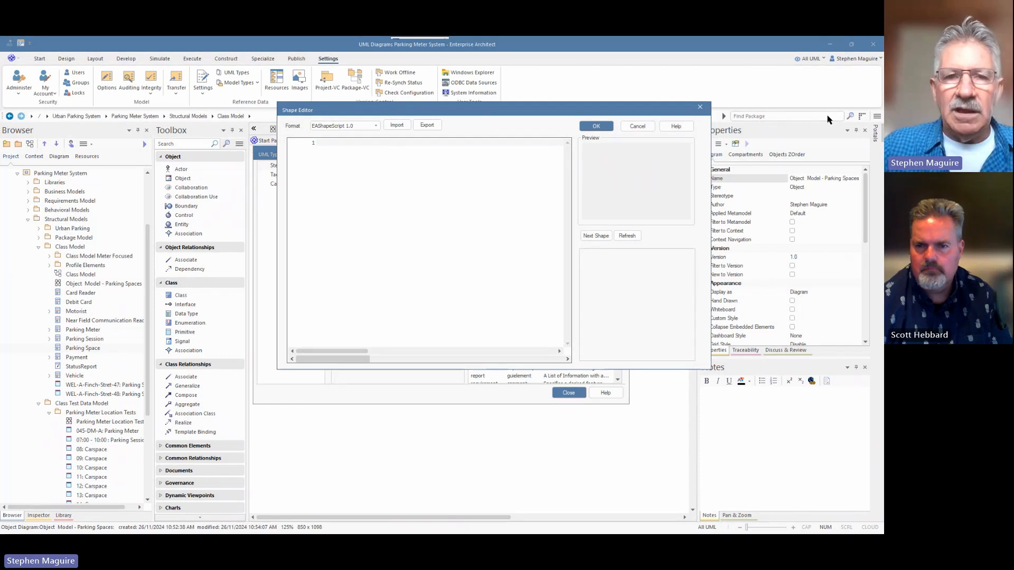
Step: Begin the shape script with the comment "// Displays a shape of a vehicle in a location" and the declaration "shape main"
text(//)
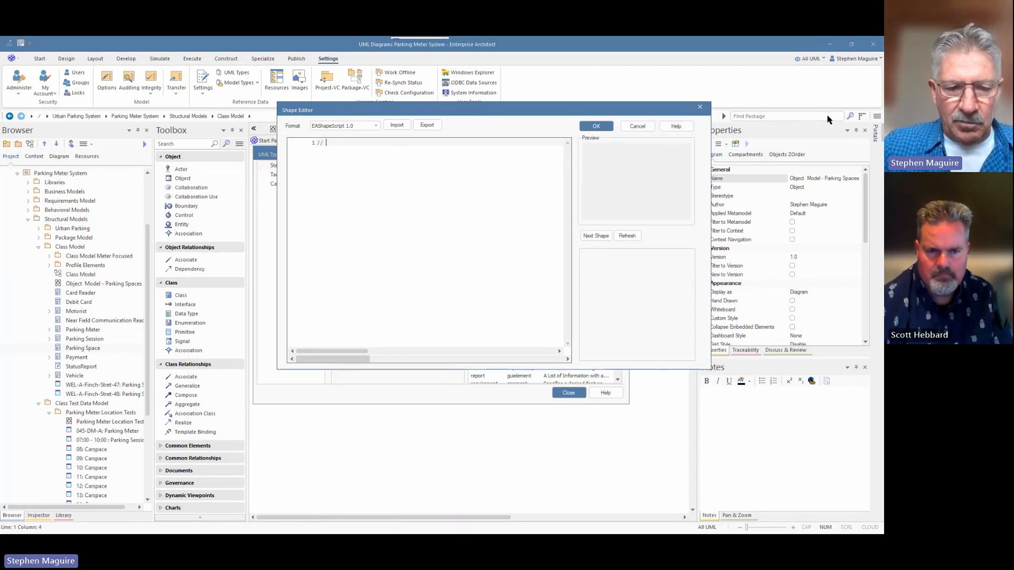
text( Displays )
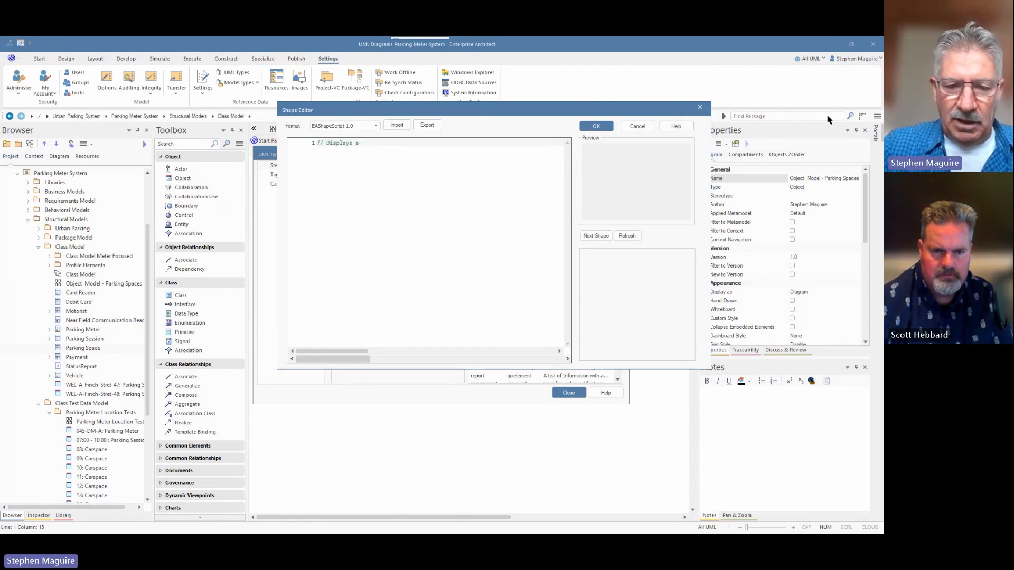
text(a shape o)
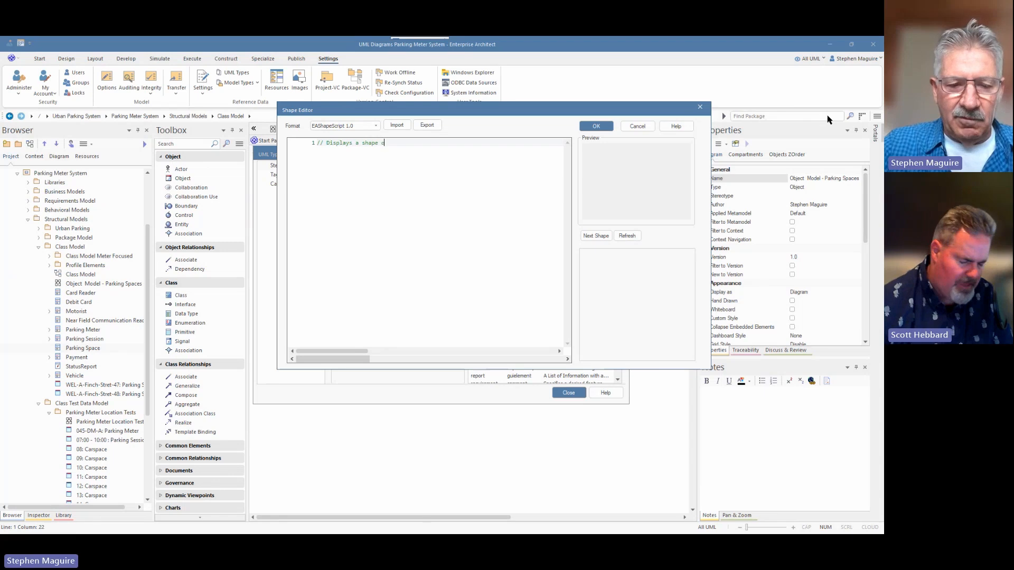
text(f a vehicle )
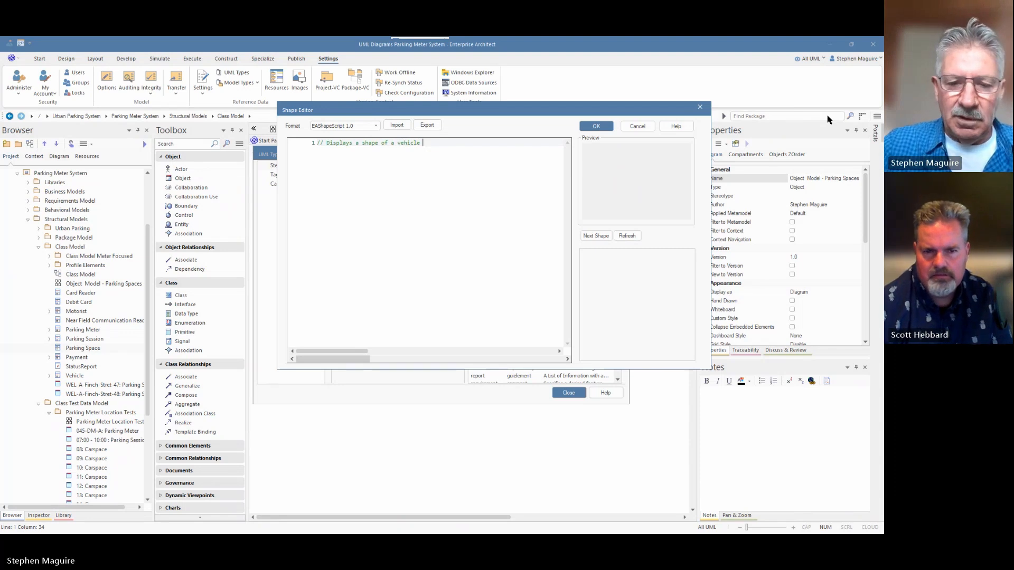
text(in a locat)
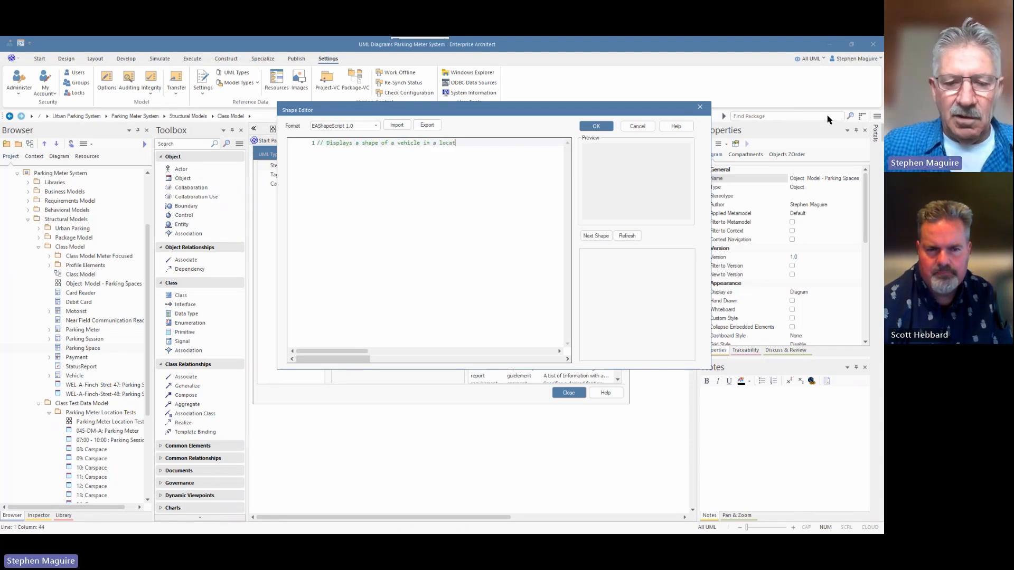
text(ion)
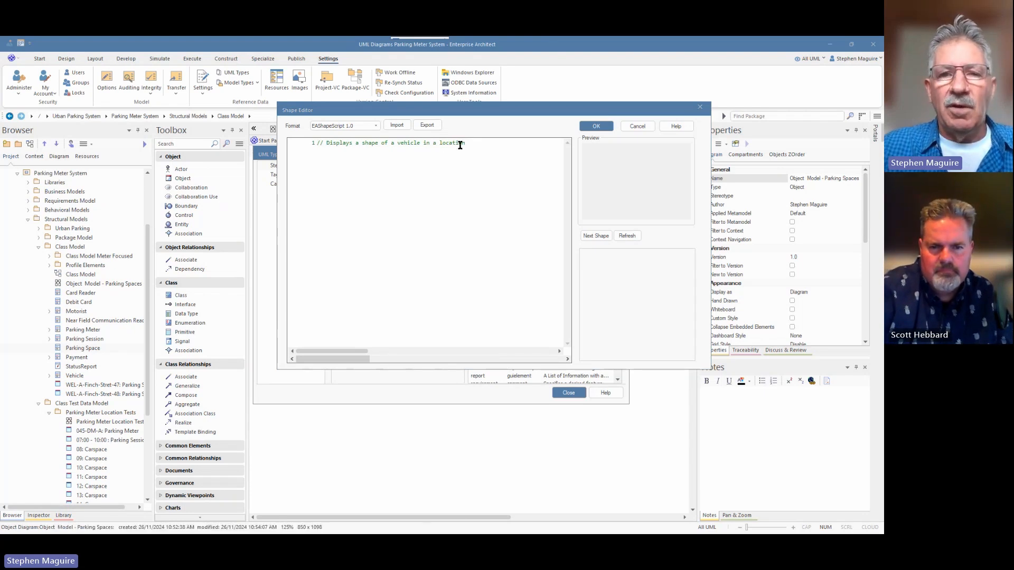
key(Return)
key(Return)
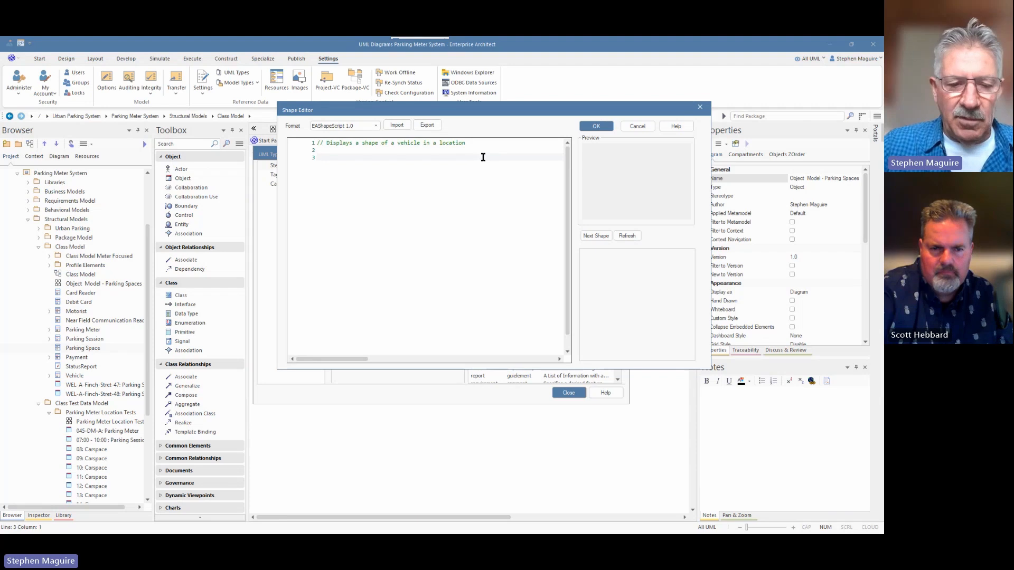
text(shape)
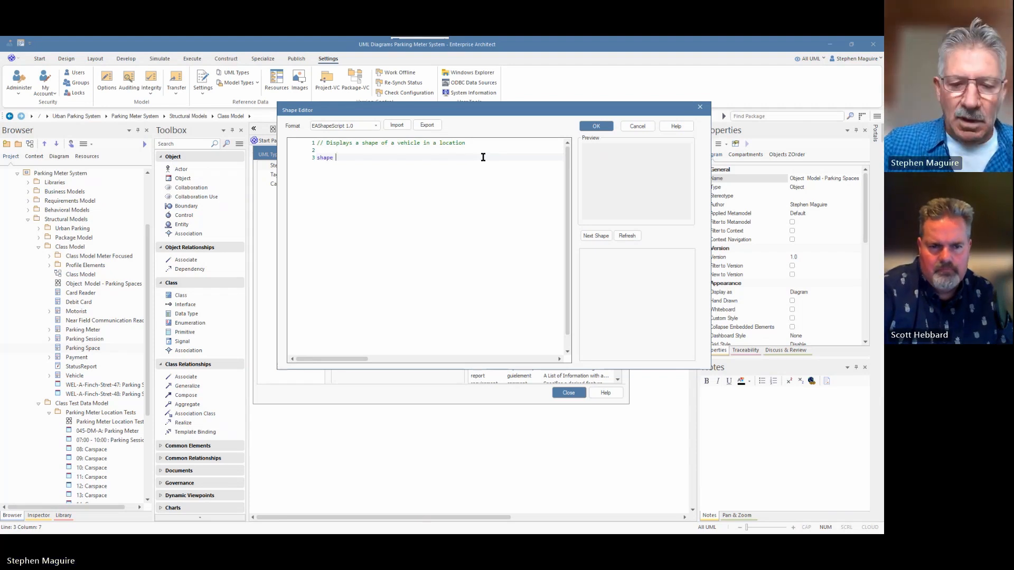
text( main)
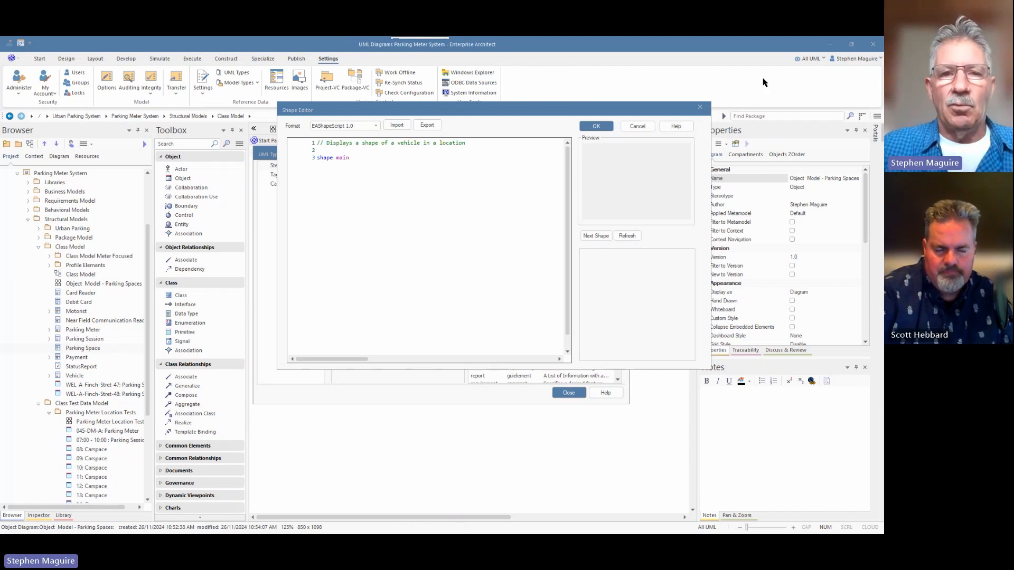
Step: Replace the "shape main" line with the copied script for the rectangles, central ellipse and name compartment, and refresh the preview
click(359, 157)
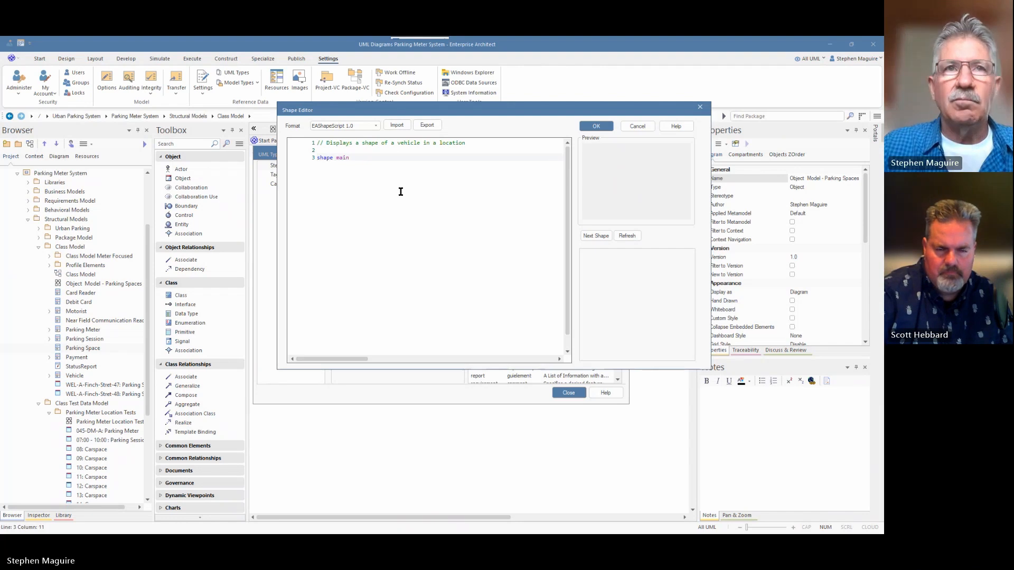
key(shift+Left)
key(shift+Left)
key(shift+Left)
key(shift+Left)
key(shift+Left)
key(shift+Left)
key(shift+Left)
key(shift+Left)
key(shift+Left)
key(shift+Left)
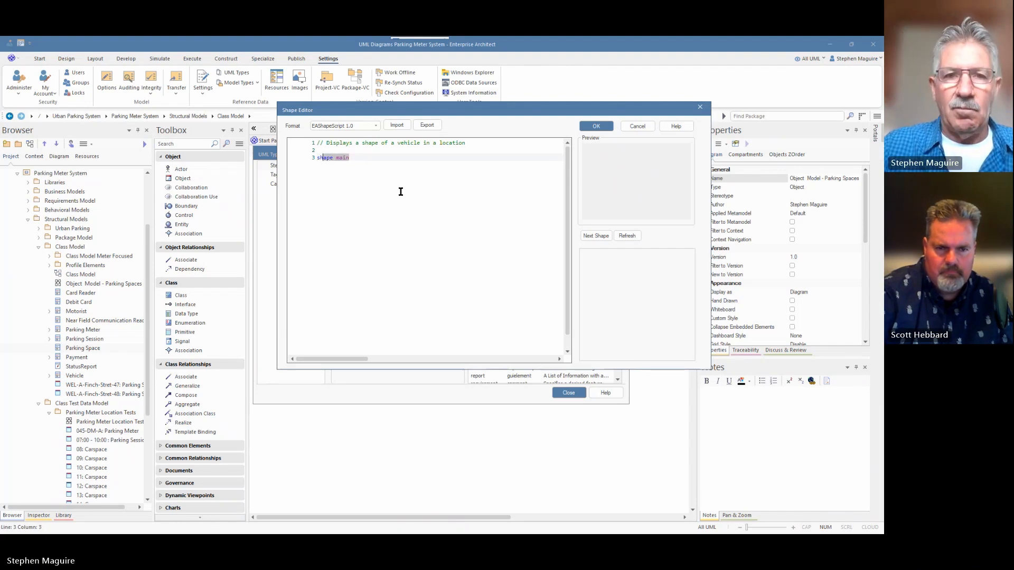
key(ctrl+v)
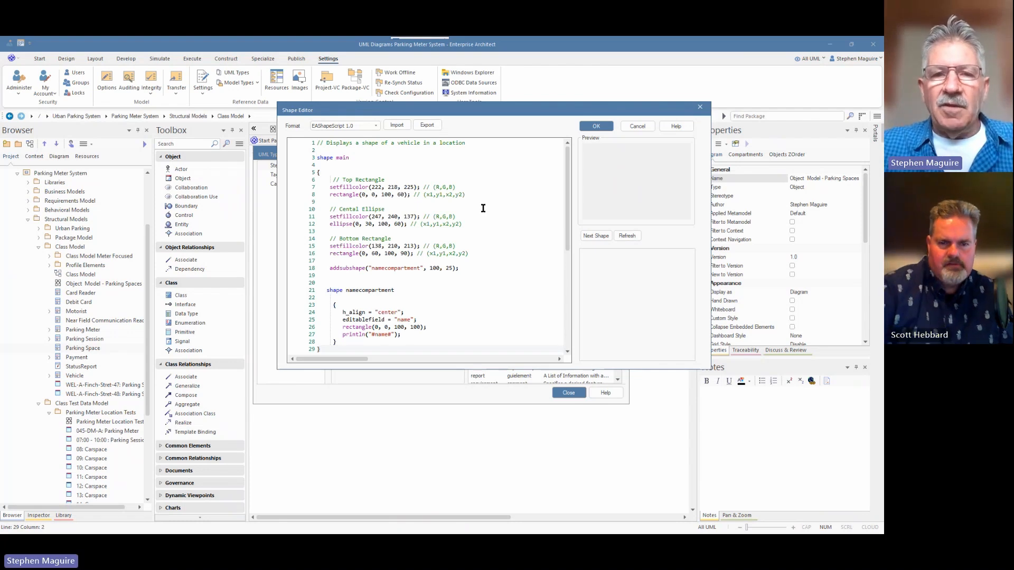
scroll(483, 208, down, 3)
scroll(483, 208, up, 3)
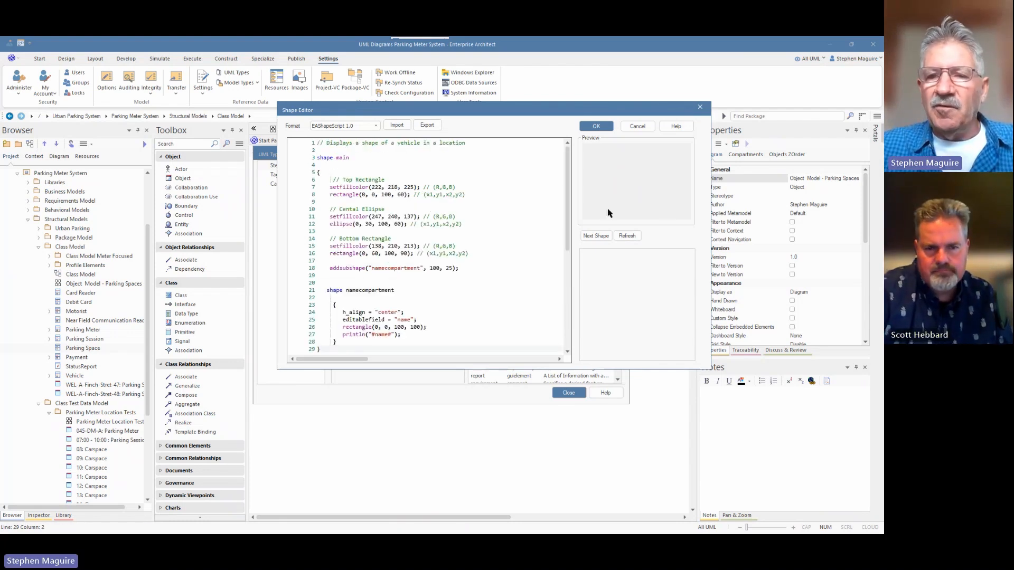
click(629, 236)
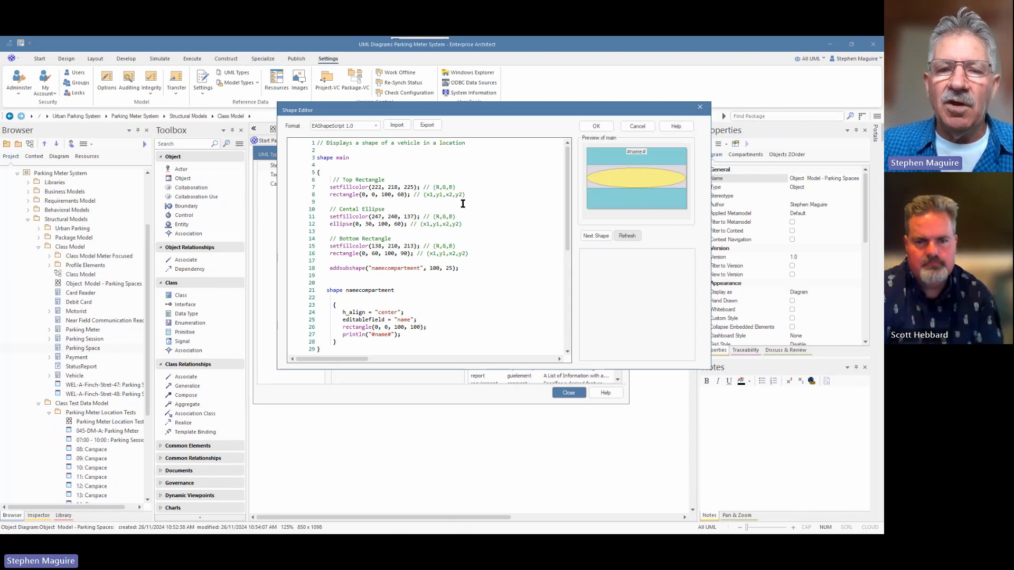
Step: Change the blue value of the central ellipse's fill color to 255 and refresh the shape preview
click(413, 217)
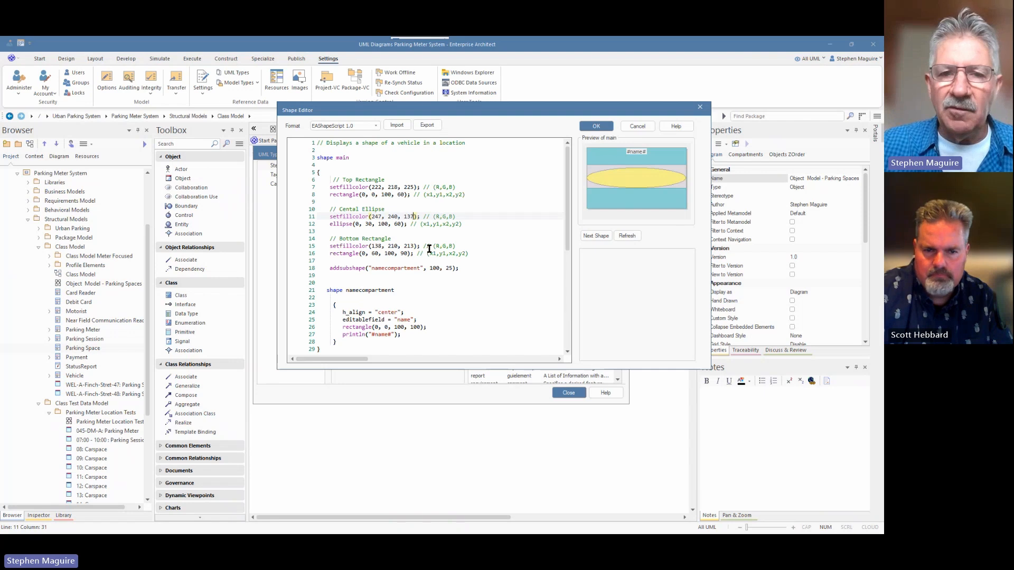
key(BackSpace)
key(BackSpace)
key(BackSpace)
text(255)
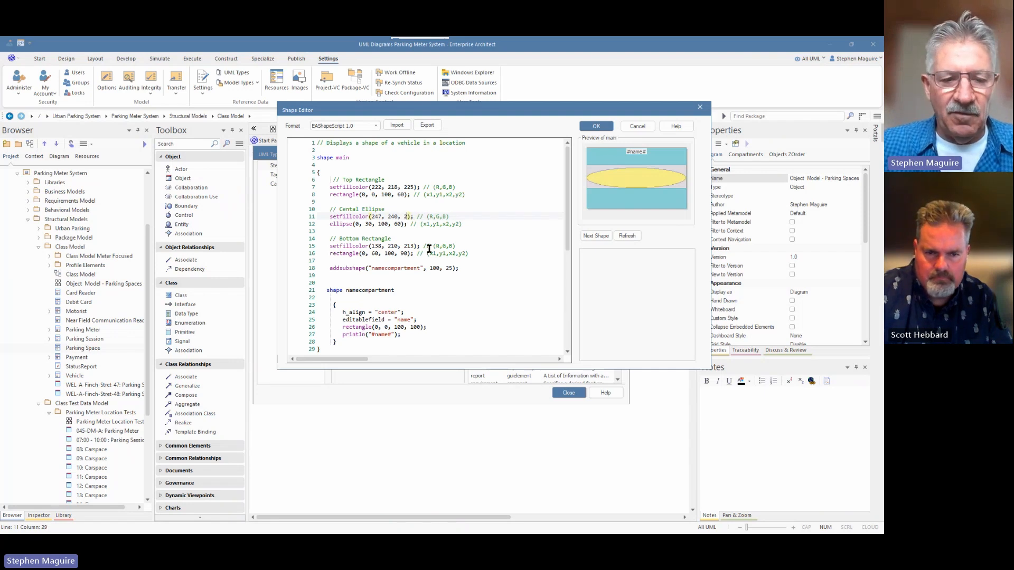
click(626, 237)
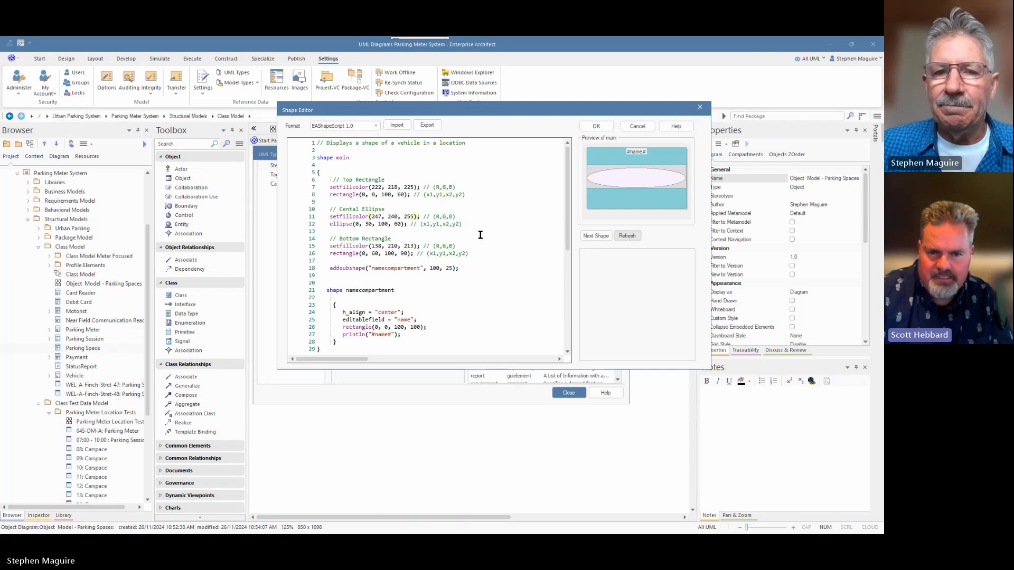
Step: Restore the blue value of the central ellipse's fill color to 137 and refresh the shape preview
click(486, 215)
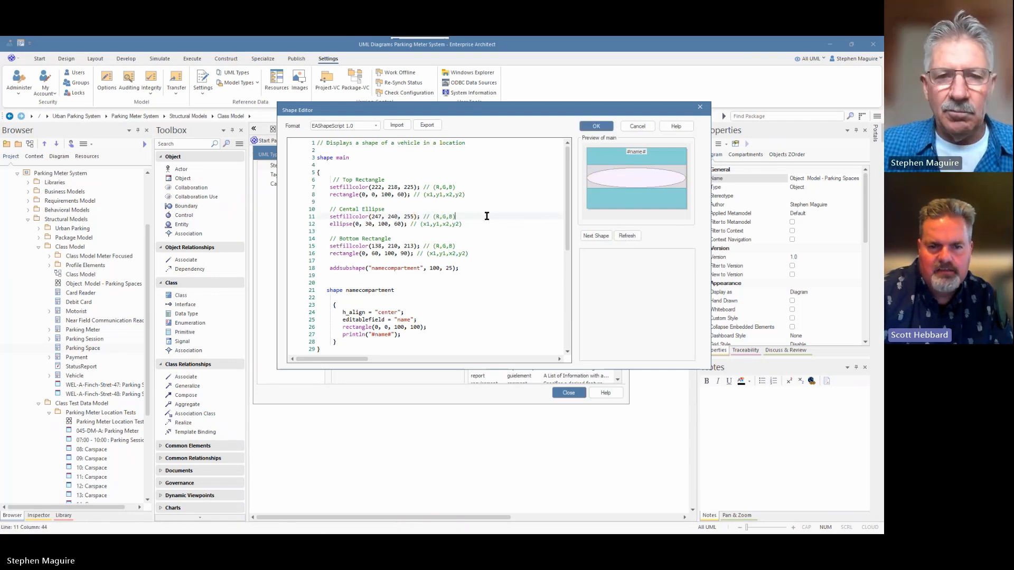
key(Left)
key(Left)
key(Left)
key(Left)
key(Left)
key(Left)
key(Left)
key(Left)
key(Left)
key(Left)
key(Left)
key(Left)
key(Left)
key(BackSpace)
key(BackSpace)
key(BackSpace)
text(137)
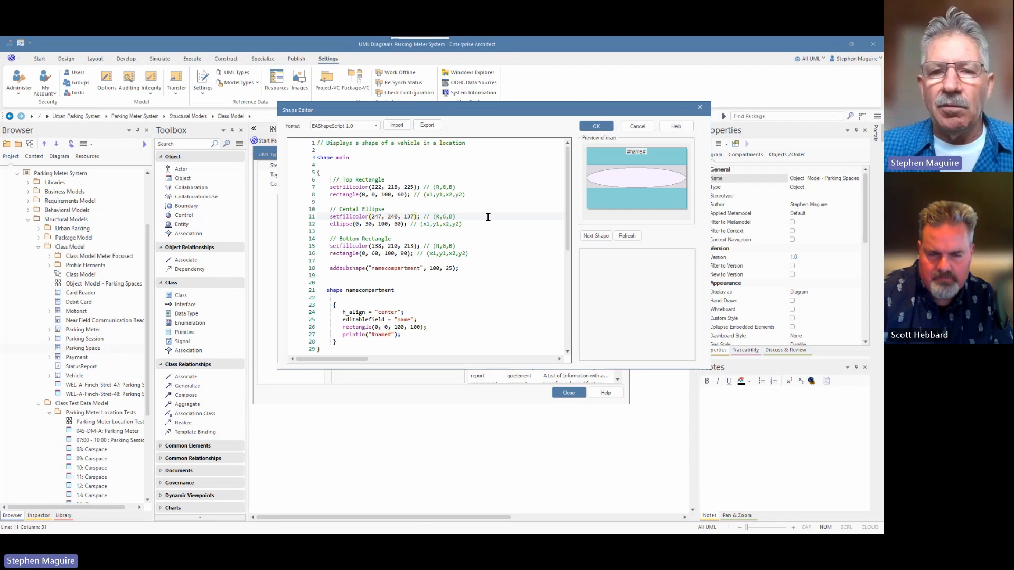
click(626, 236)
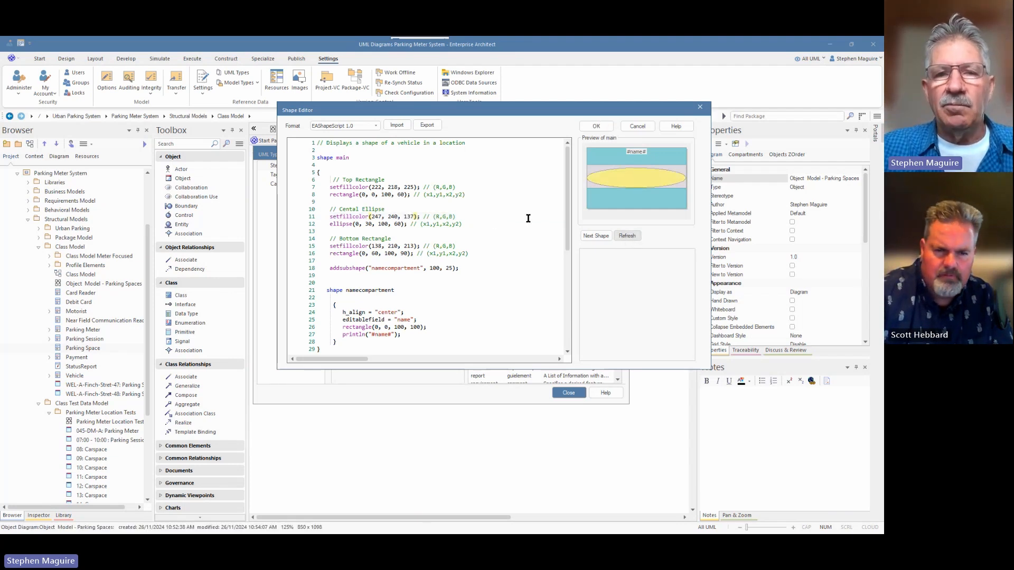
Step: Accept the finished shape script, save the parking space stereotype and return to the object diagram
scroll(510, 242, down, 3)
scroll(511, 242, up, 3)
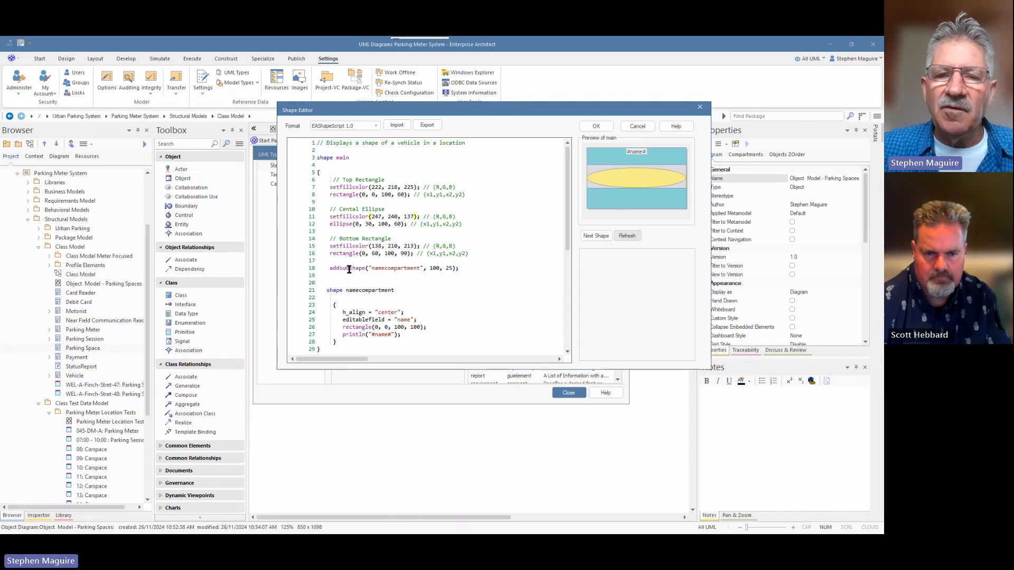
scroll(473, 262, down, 1)
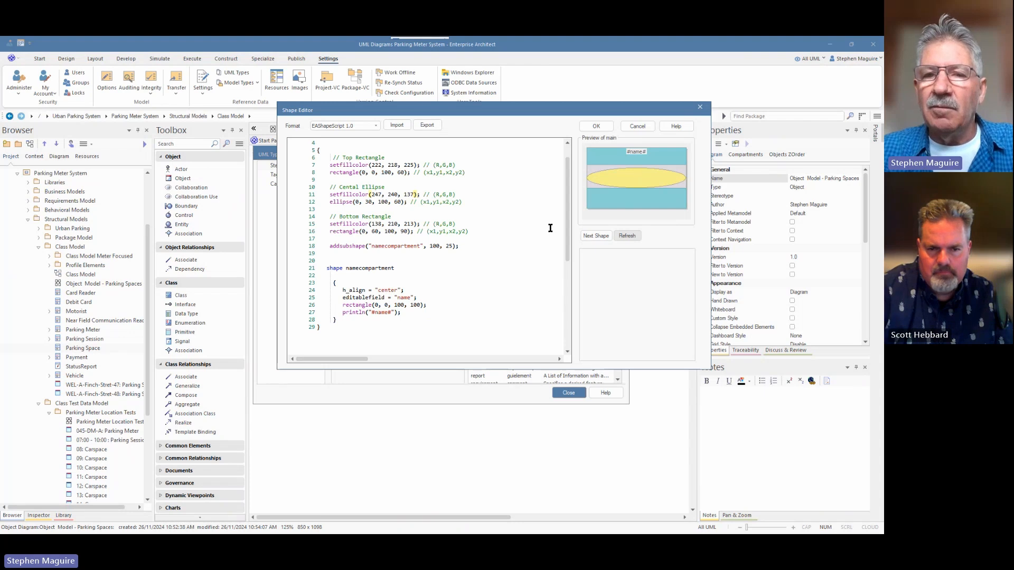
click(595, 127)
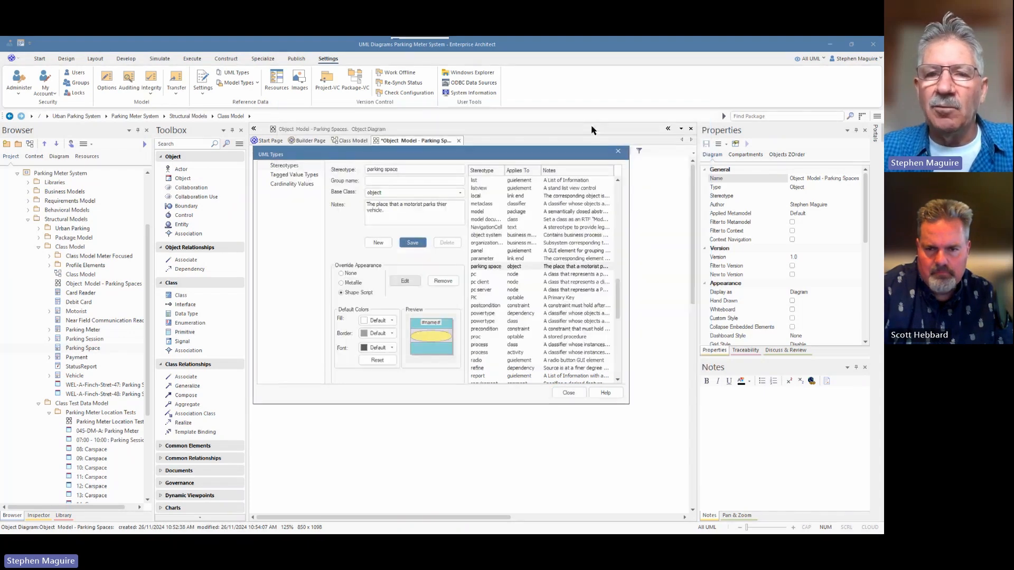
click(413, 243)
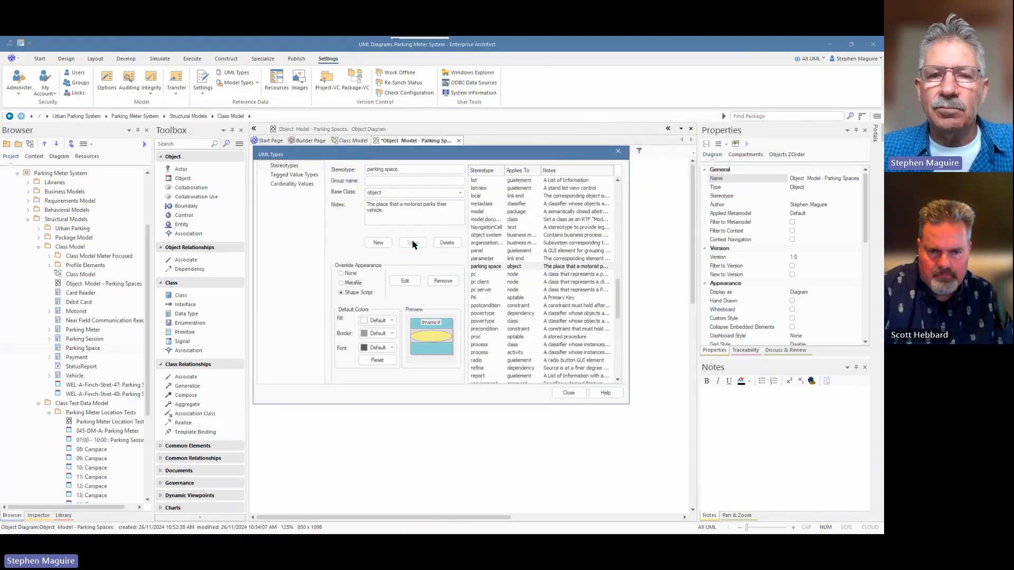
click(567, 393)
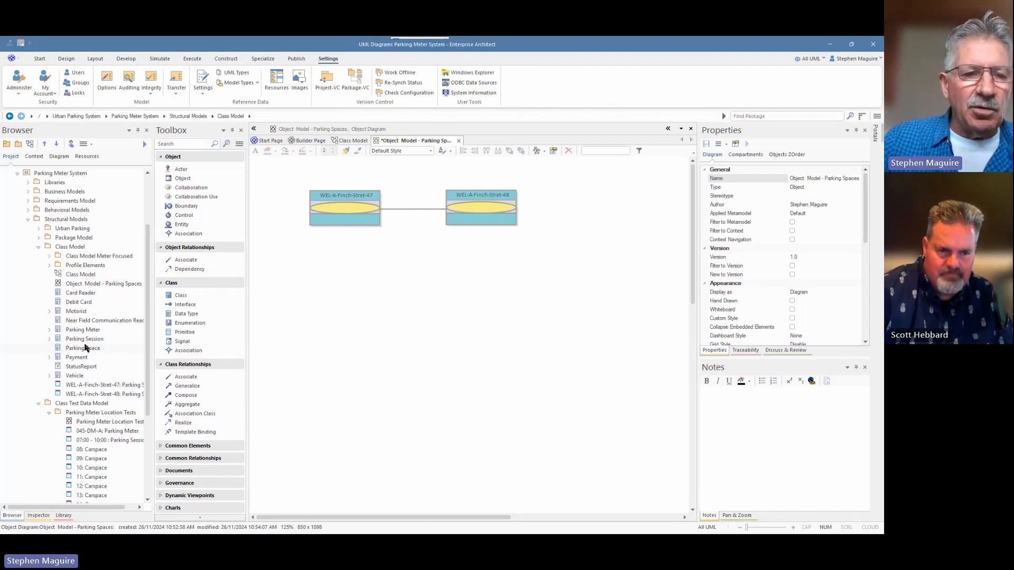
Step: Add an instance of the Parking Space class to the object diagram, beyond WEL-A-Finch-Stret-48
click(85, 348)
drag(265, 316, 577, 202)
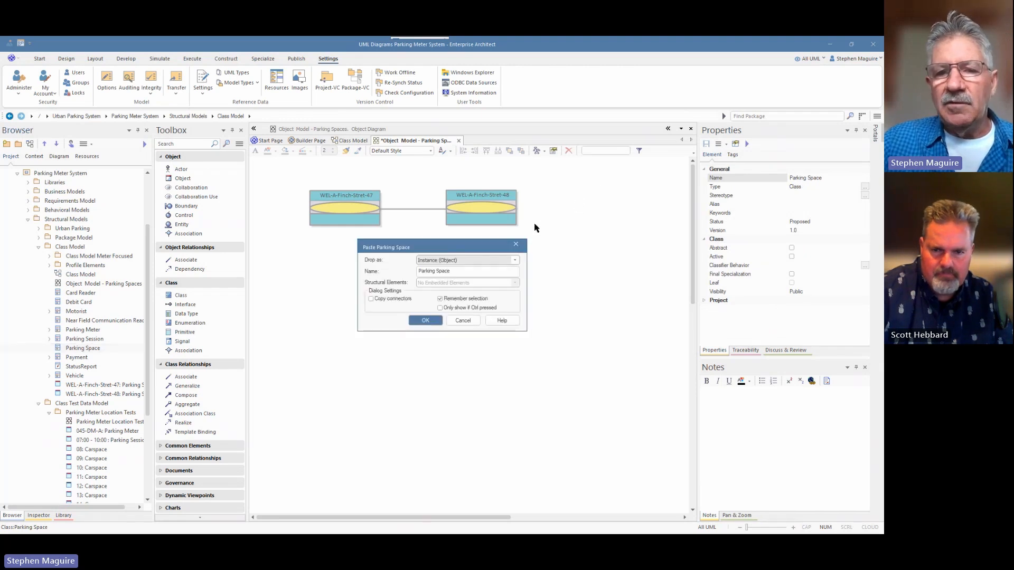
click(429, 320)
Step: Copy the name of WEL-A-Finch-Stret-48 to the new Parking Space instance and edit it to WEL-A-Finch-Stret-449
drag(474, 209, 472, 209)
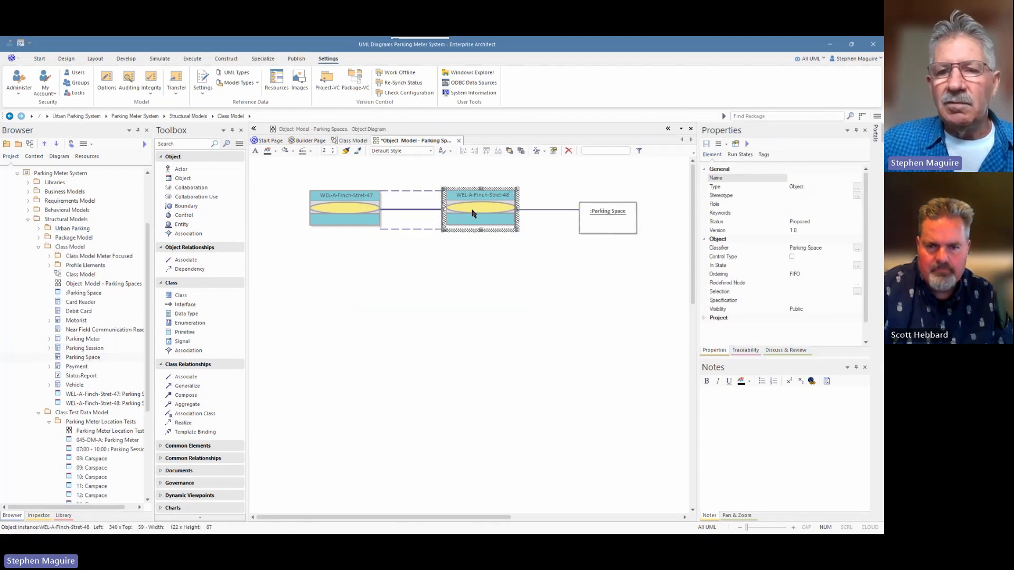
click(843, 179)
key(ctrl+c)
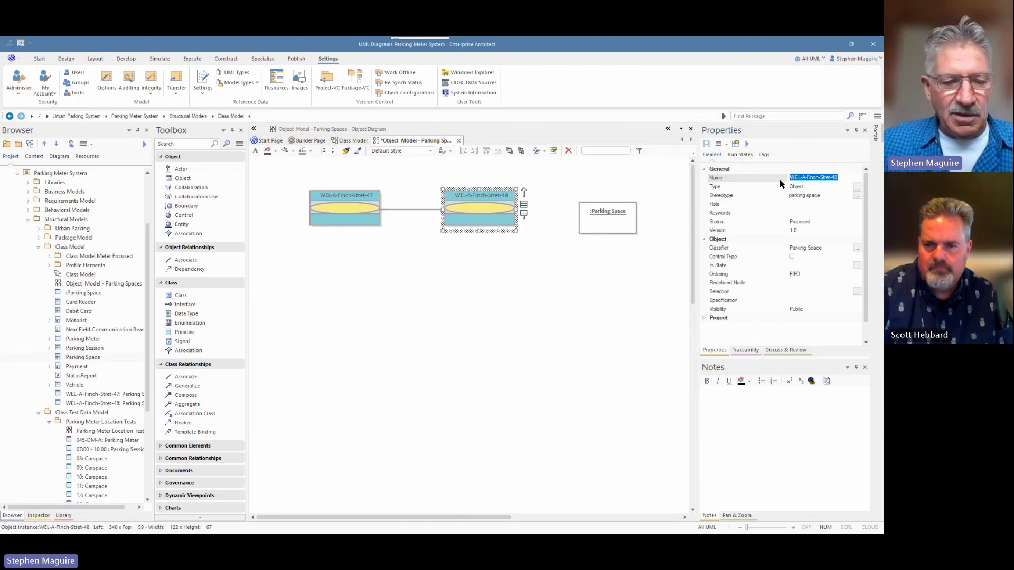
click(626, 226)
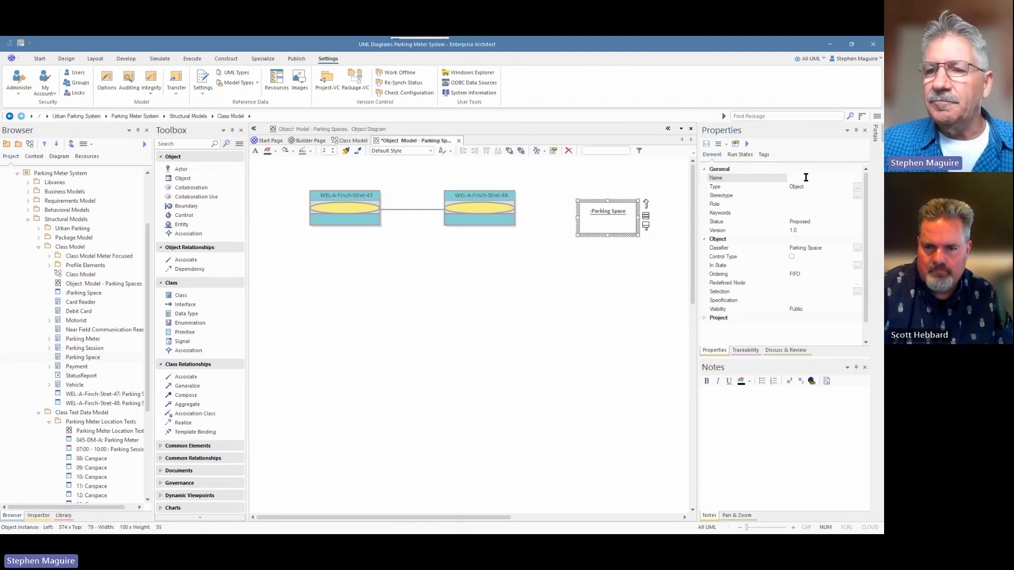
click(806, 178)
key(ctrl+v)
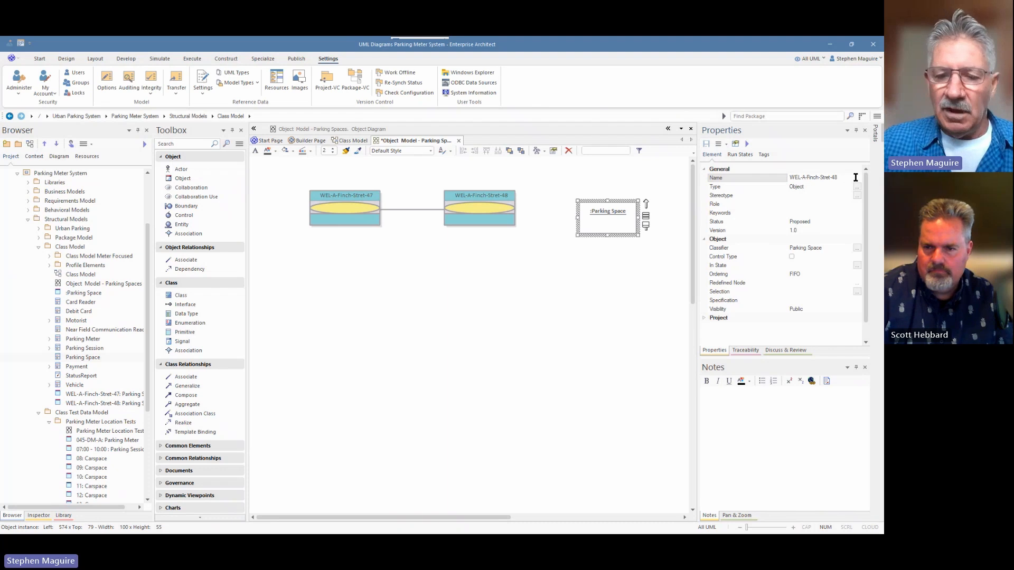
text(49)
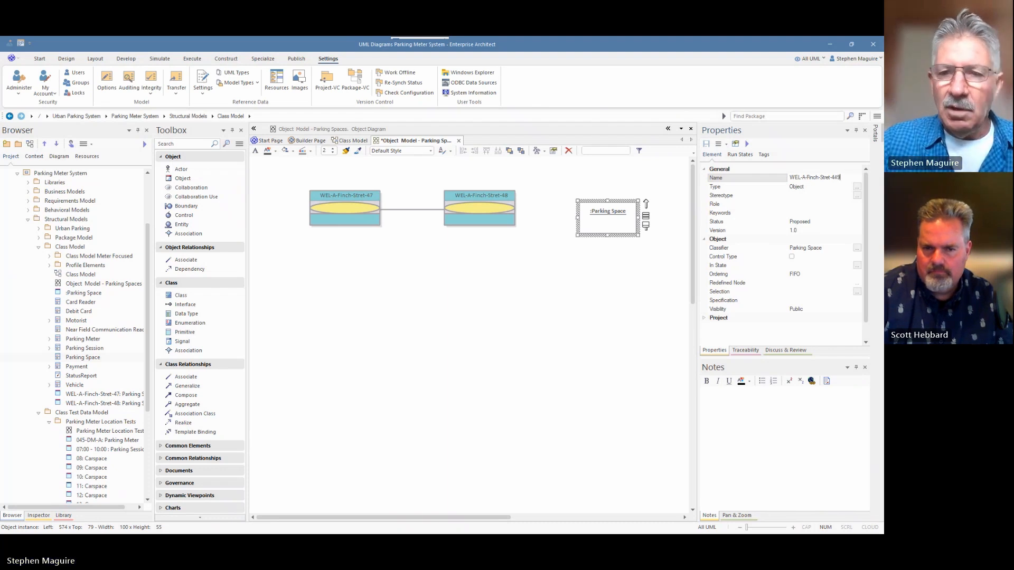
click(565, 296)
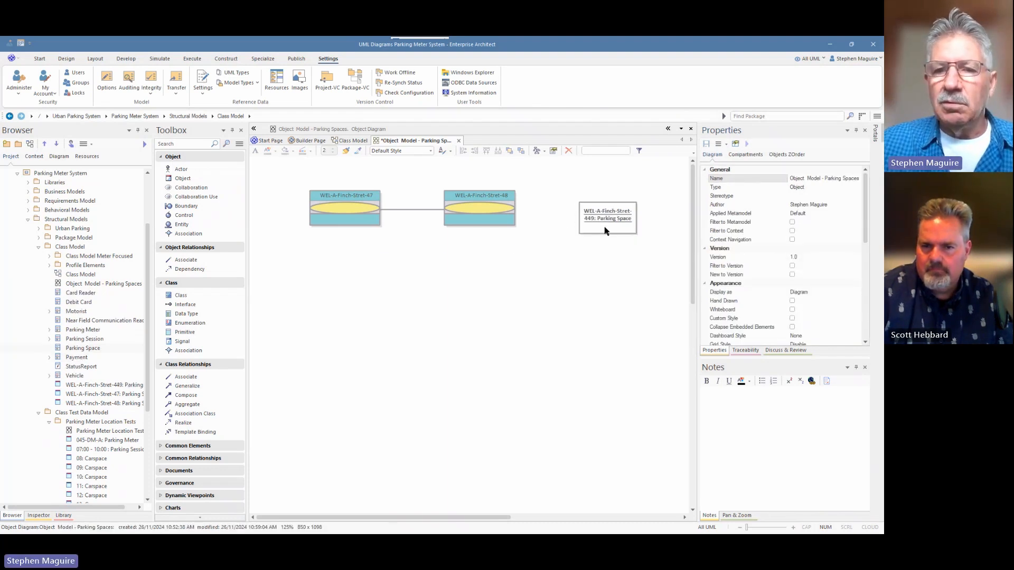
Step: Move the new instance up level with its neighbours and correct its name to WEL-A-Finch-Stret-49
drag(604, 229, 604, 218)
click(646, 204)
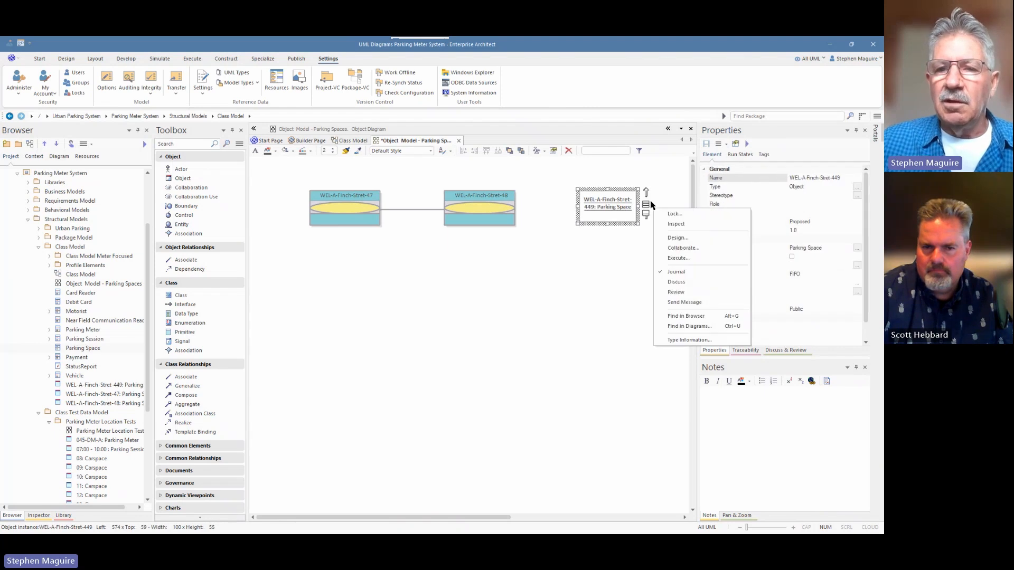
click(509, 287)
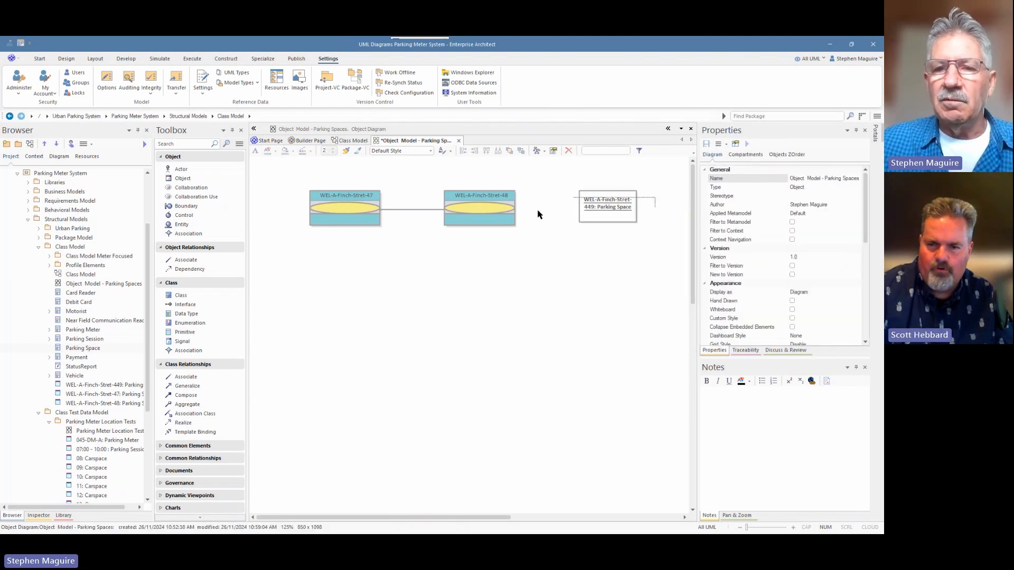
click(504, 207)
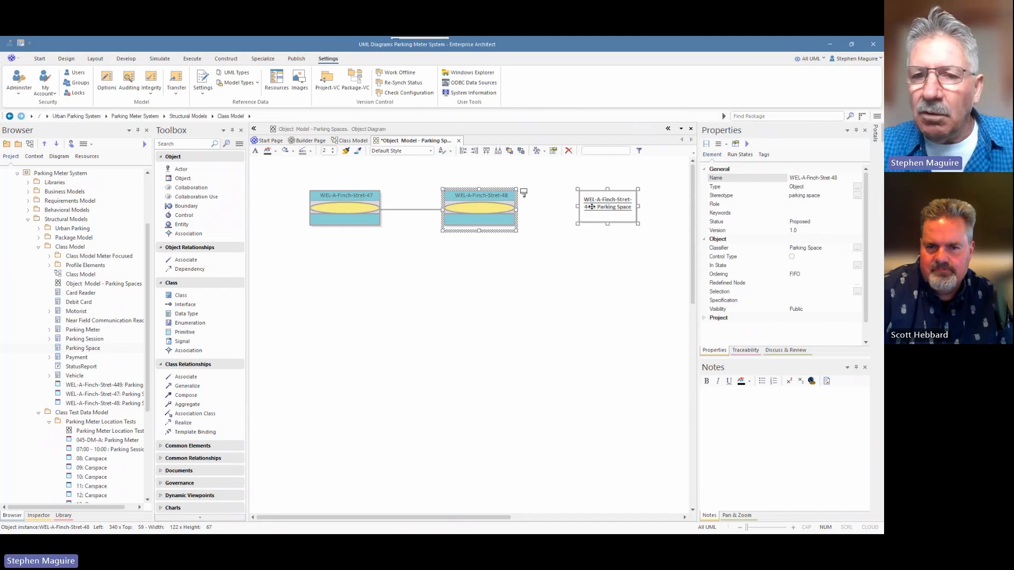
click(595, 248)
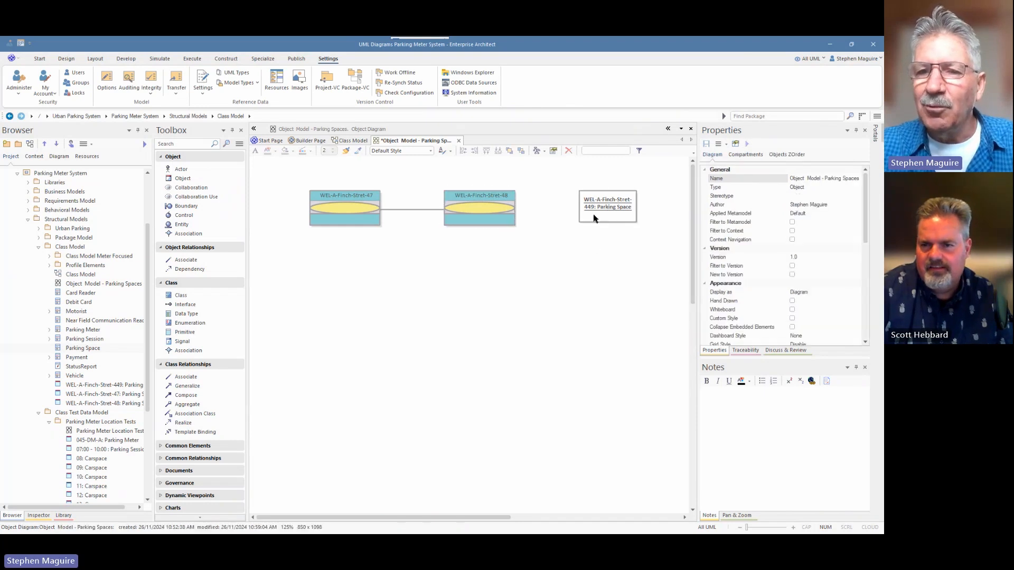
click(593, 215)
click(839, 178)
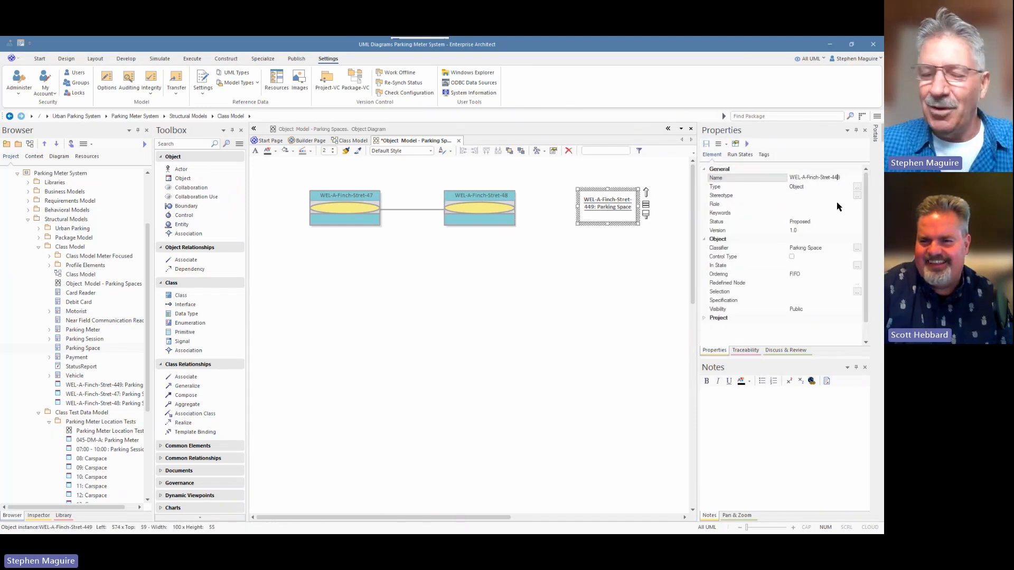
click(591, 278)
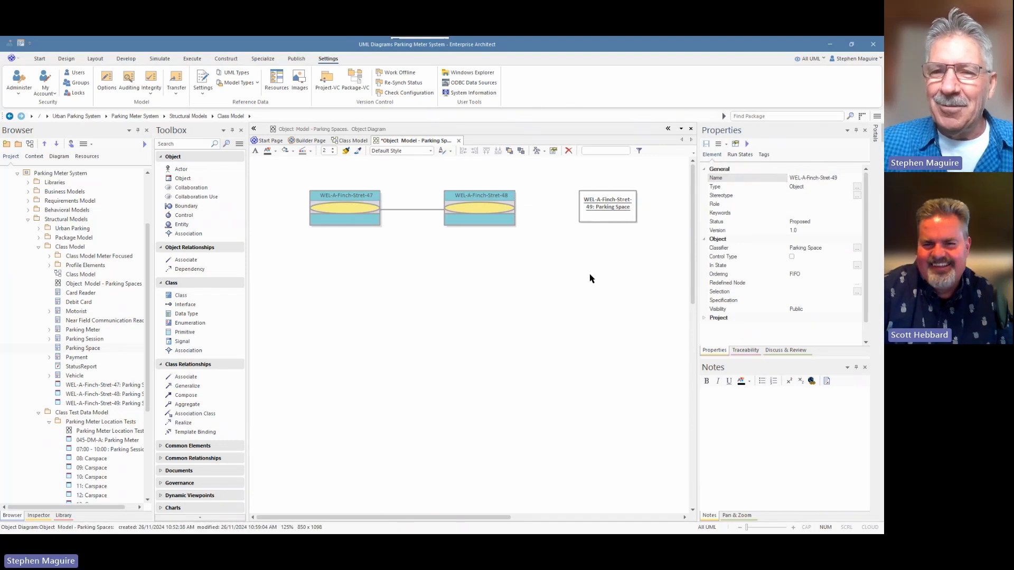
Step: Make the WEL-A-Finch-Stret-49 instance the same width and height as WEL-A-Finch-Stret-47
drag(597, 215, 594, 223)
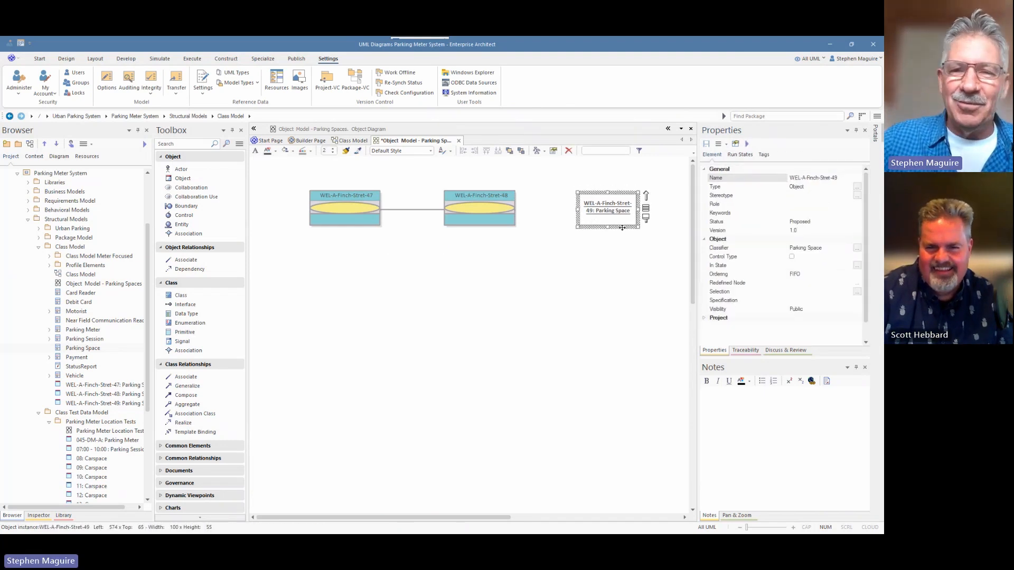
click(370, 212)
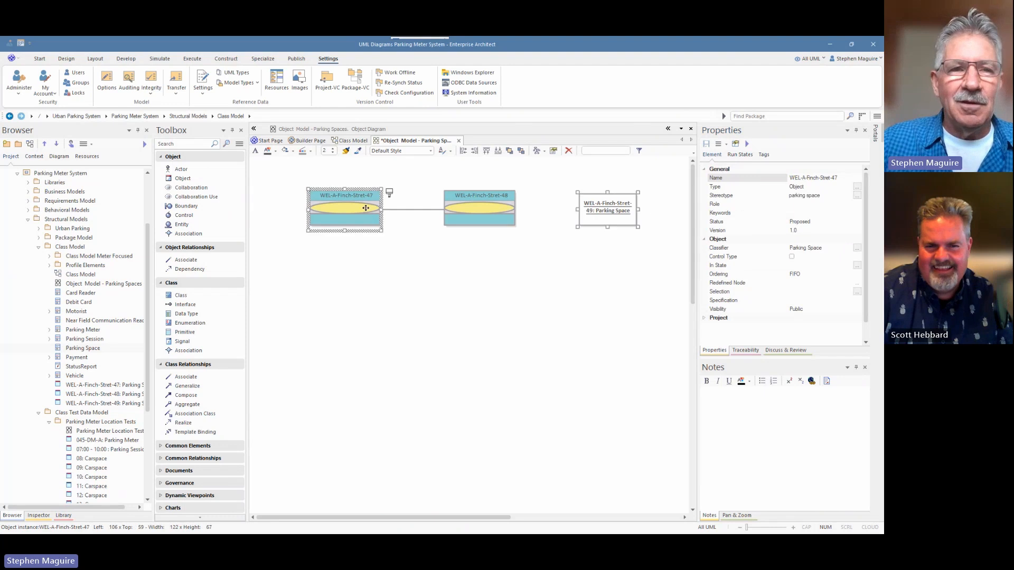
click(95, 59)
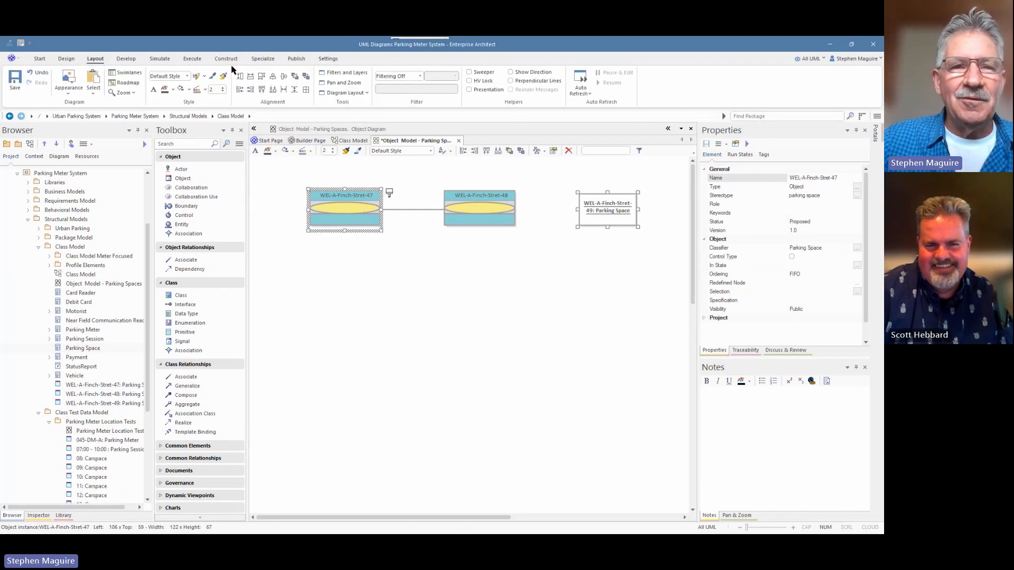
click(262, 77)
click(454, 276)
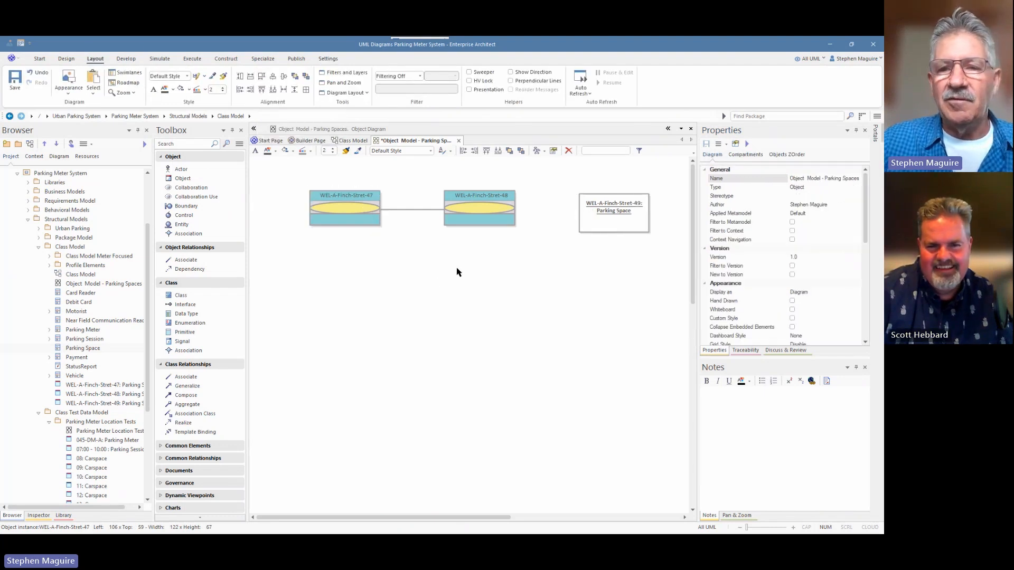
Step: Move WEL-A-Finch-Stret-49 up into line with the other instances and draw an Associate relationship to it from WEL-A-Finch-Stret-48
click(611, 220)
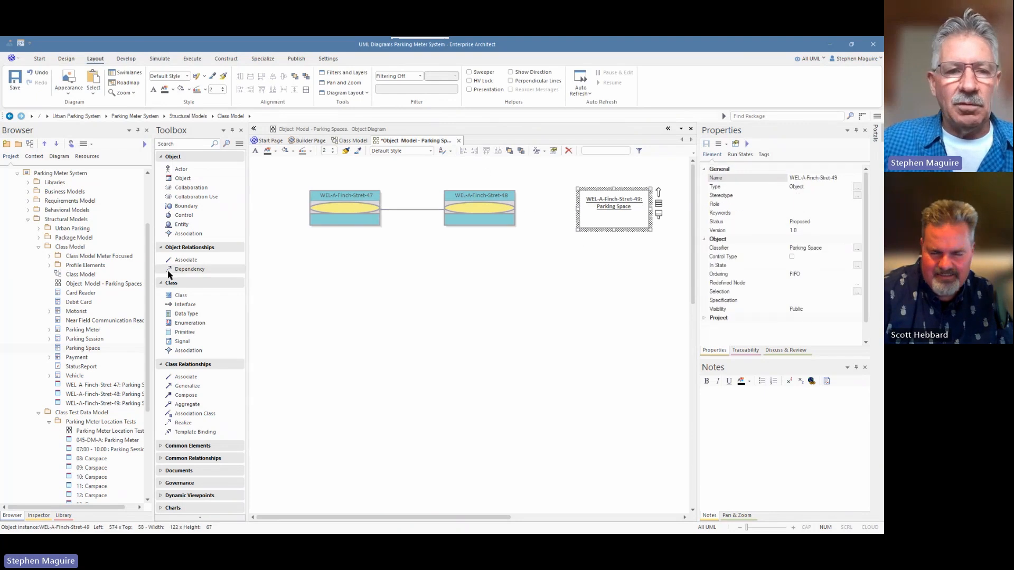
click(184, 260)
drag(483, 208, 601, 211)
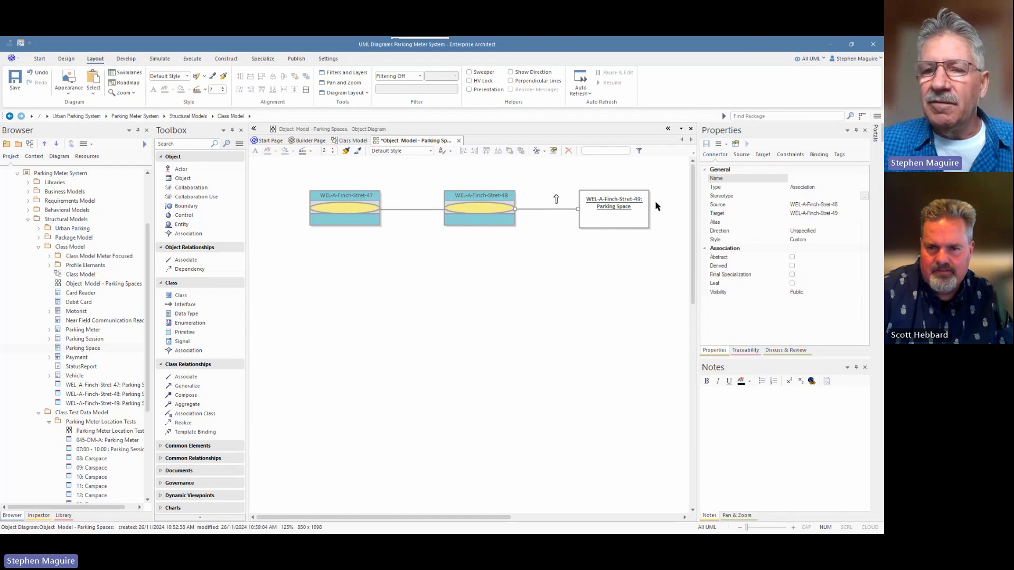
Step: Apply the parking space stereotype to the WEL-A-Finch-Stret-49 instance
click(639, 218)
click(856, 196)
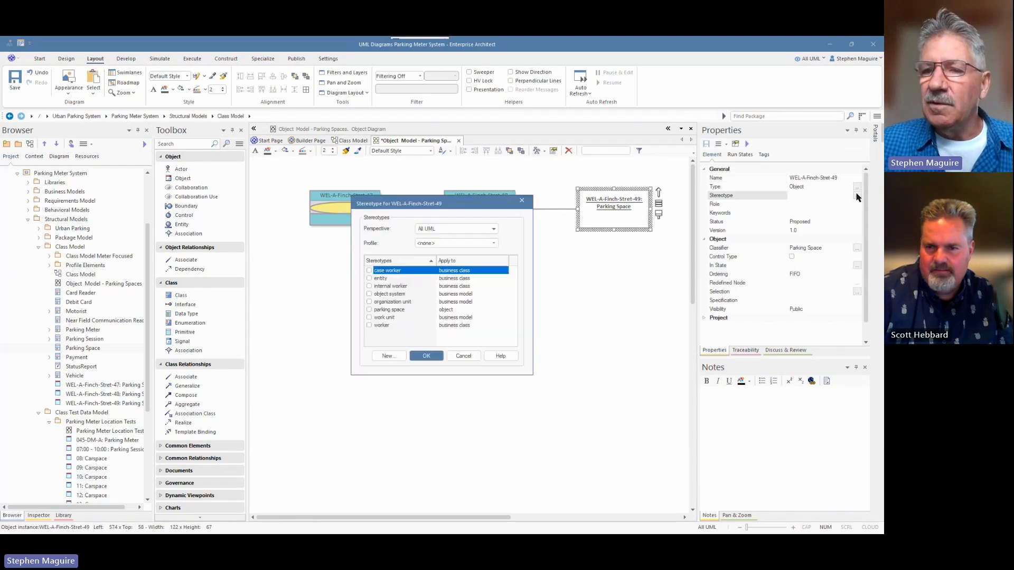
click(369, 310)
click(425, 356)
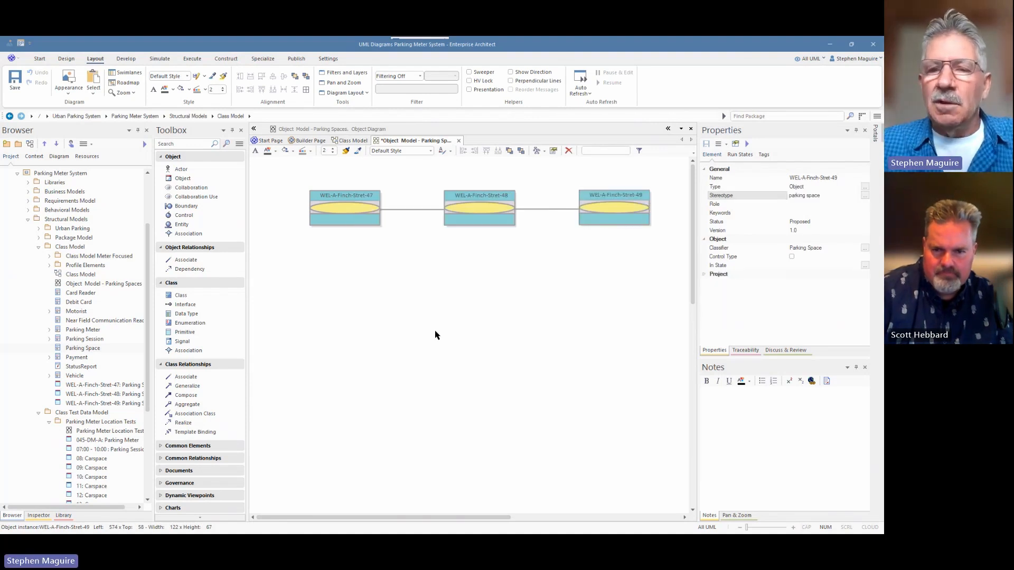
click(435, 333)
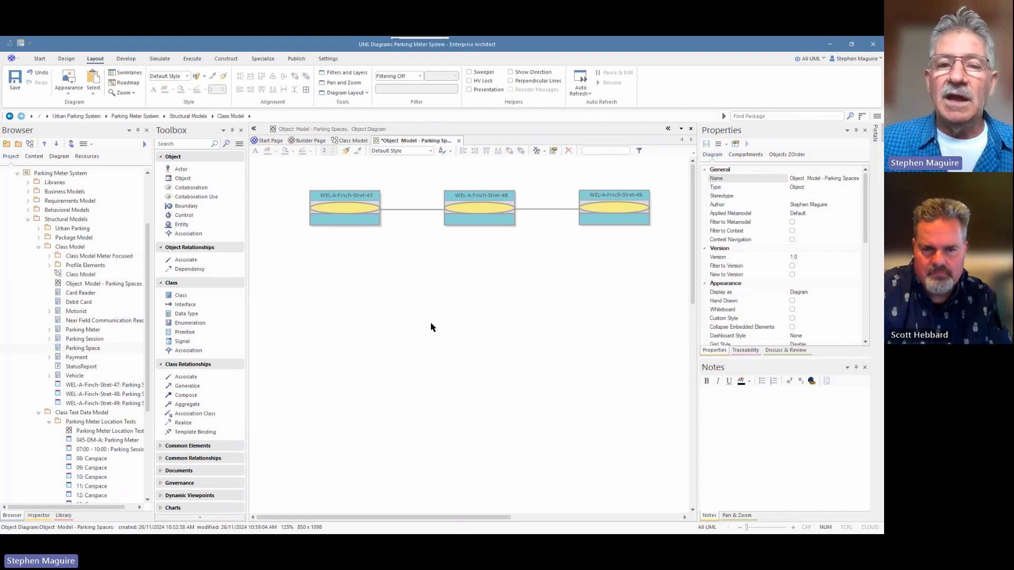
Step: Check that the names of the first and third instances can be edited in place, and save the diagram
click(348, 195)
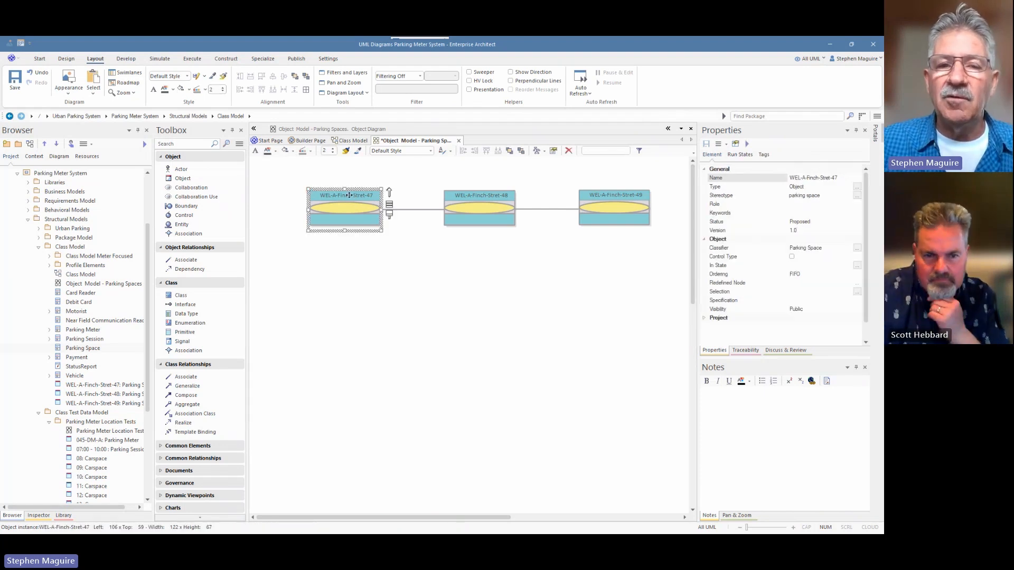
click(347, 195)
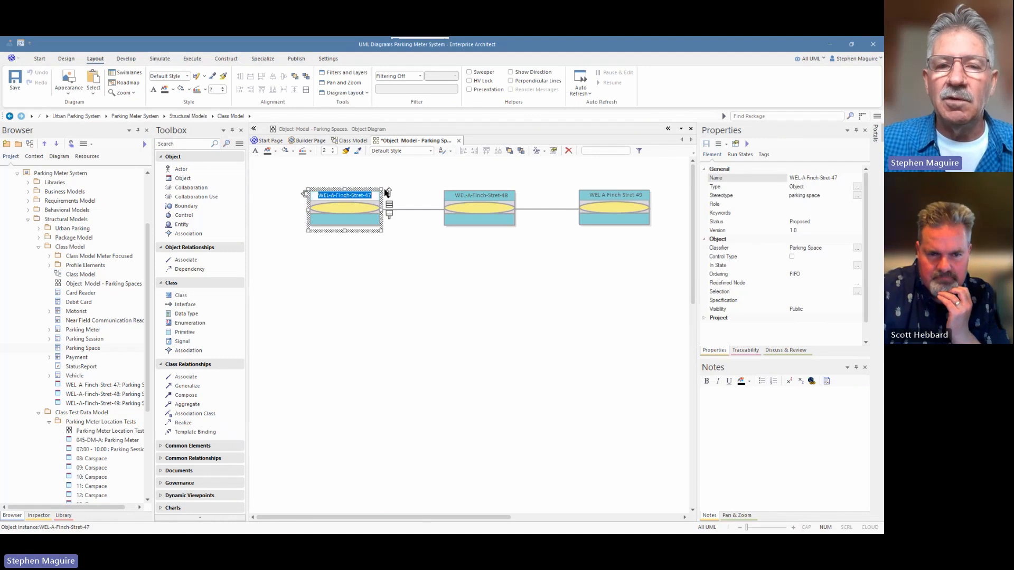
click(615, 195)
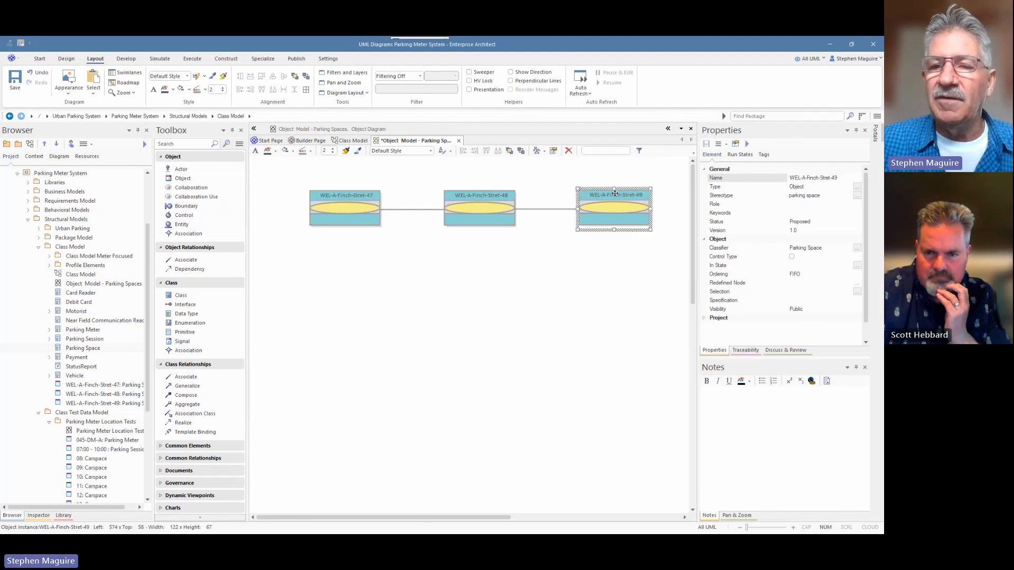
click(615, 195)
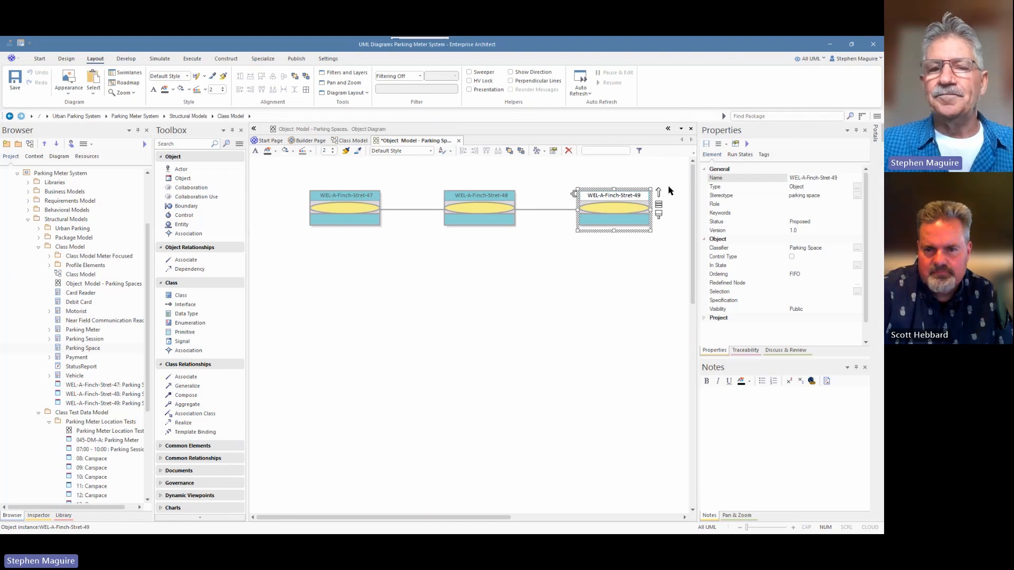
key(ctrl+s)
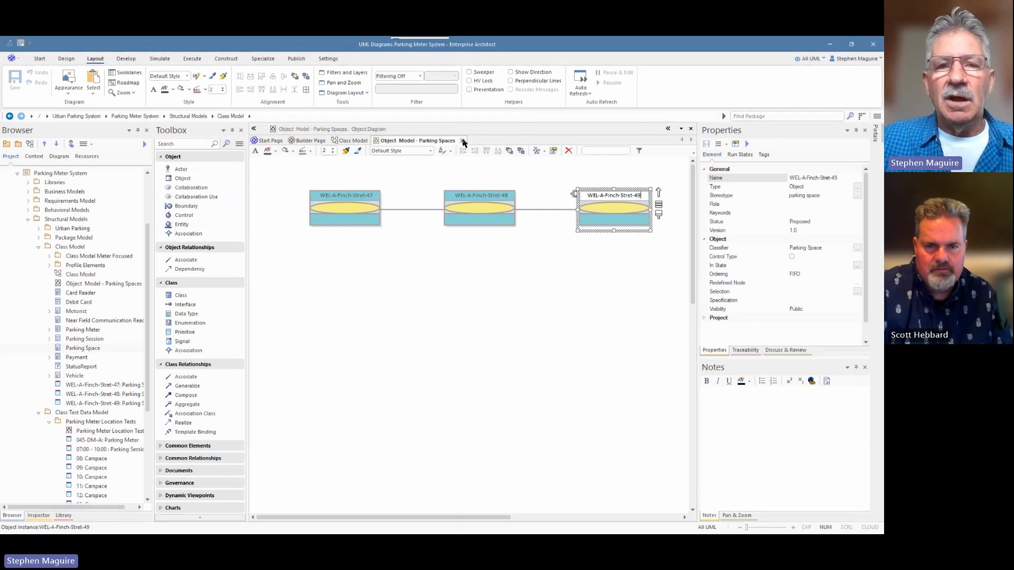
Step: Start a tagged value type named "Commissioned Date" with the description "The date the parking meter was commissioned." in the model's UML types
click(328, 59)
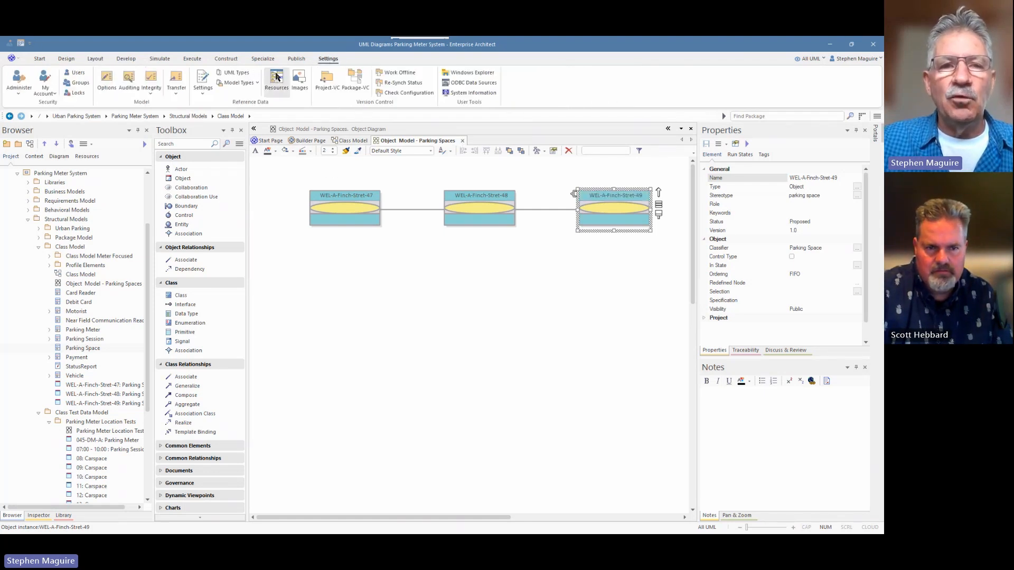
click(242, 75)
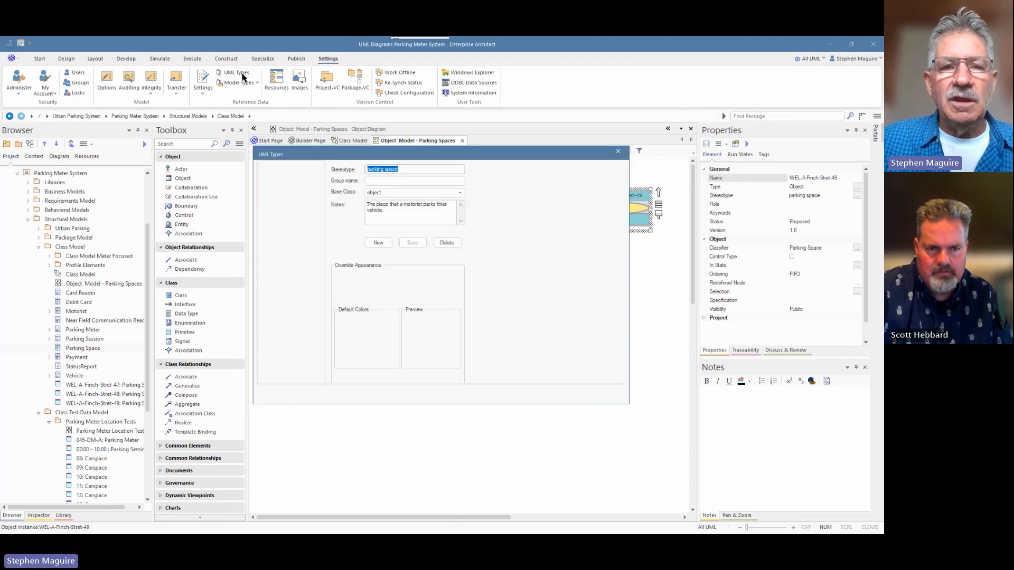
click(302, 177)
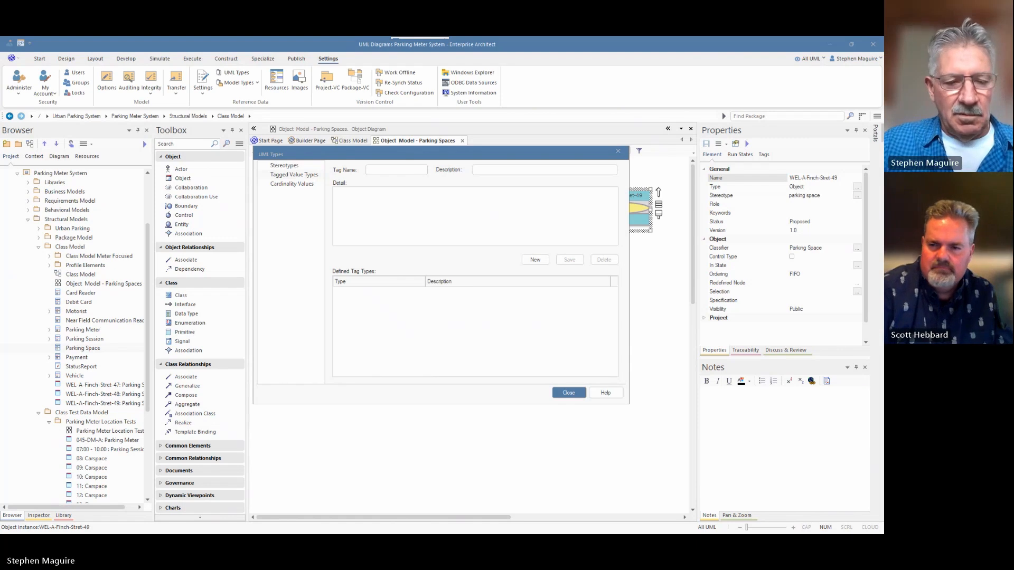
click(293, 177)
click(375, 171)
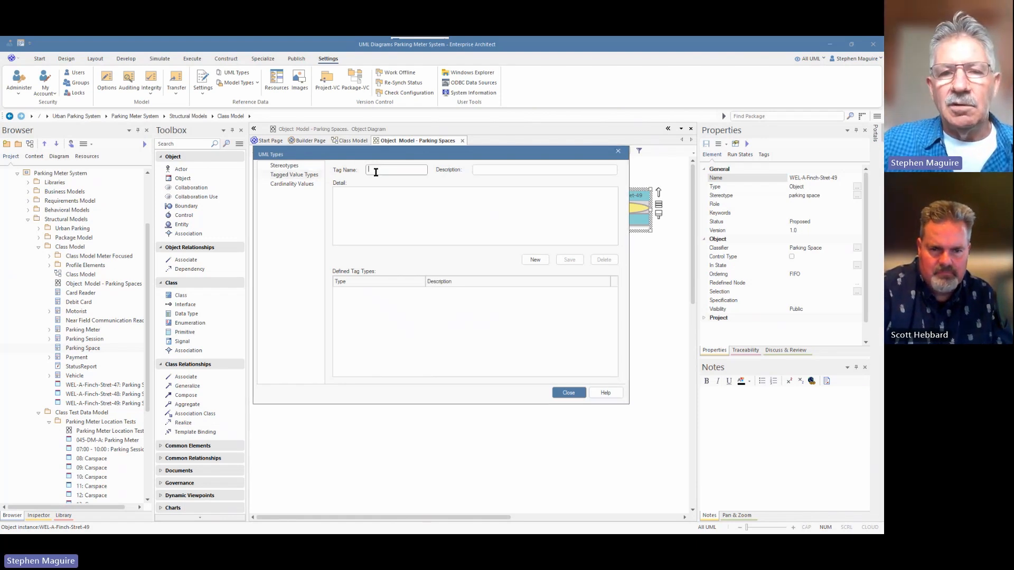
text(Commissioned Date)
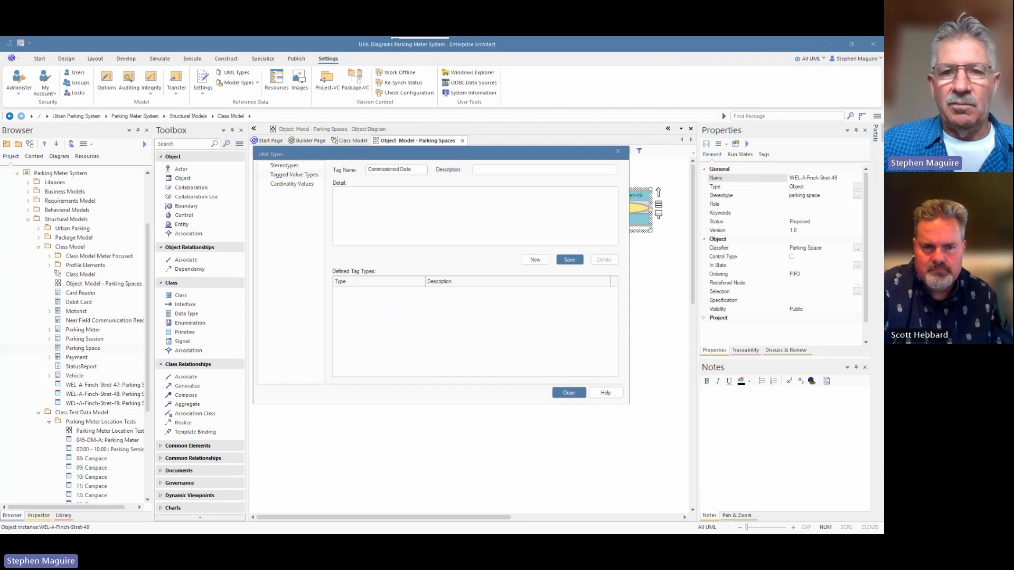
click(516, 170)
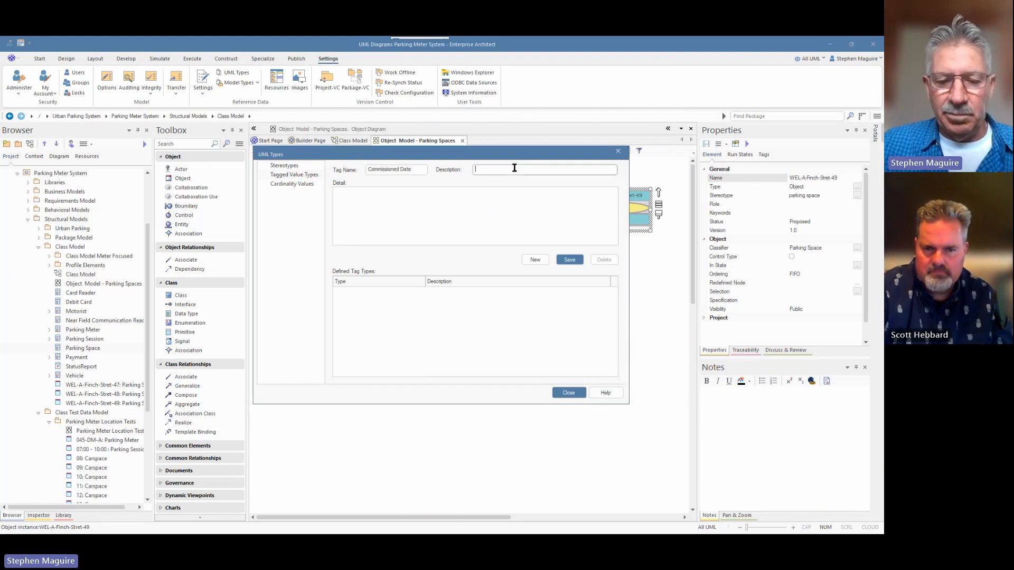
text(The date the parking meter was commissioned.)
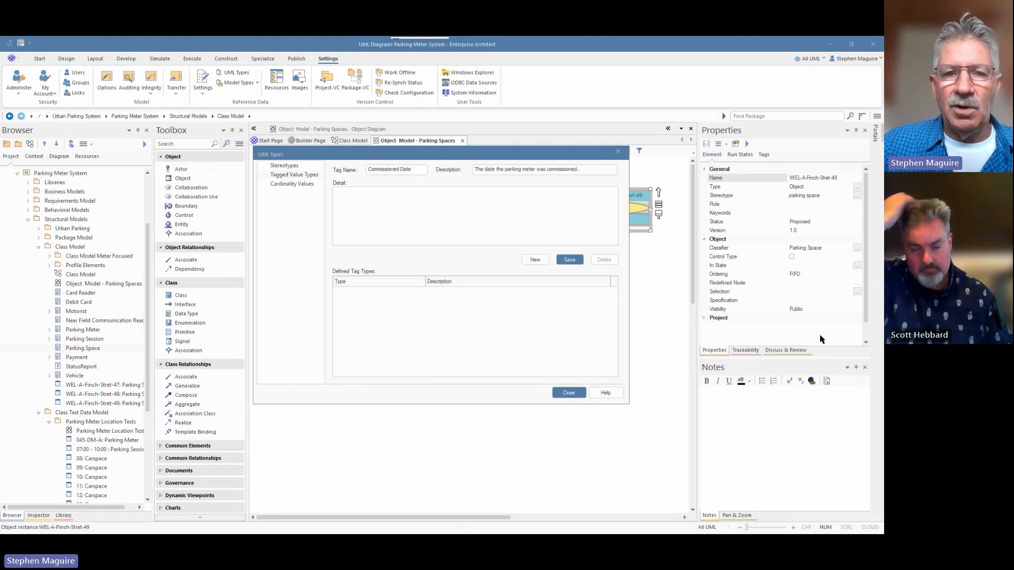
Step: Define the Commissioned Date tag's detail as "Type=Date;" and save the tagged value type
click(346, 195)
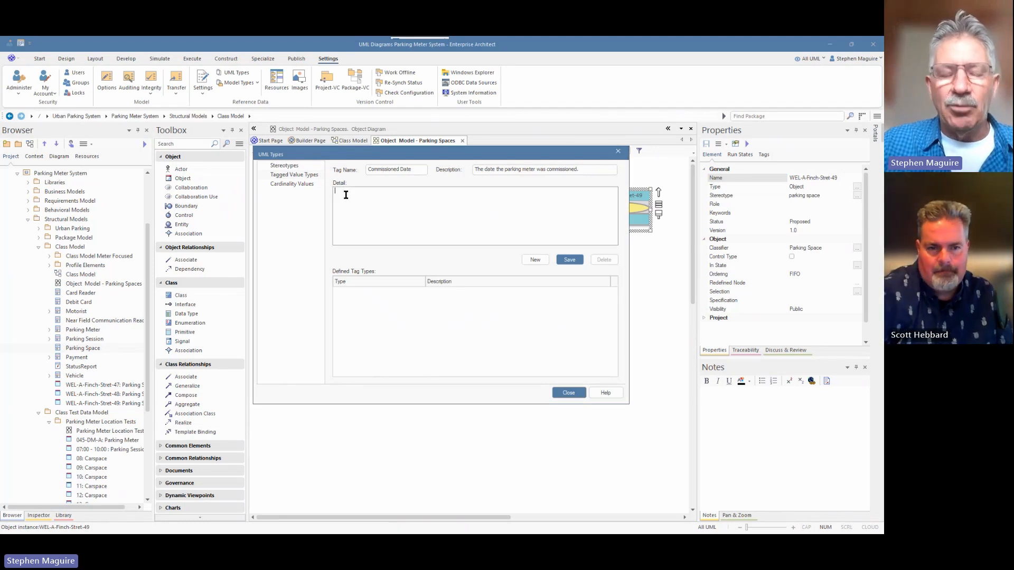
text(Type=Date;)
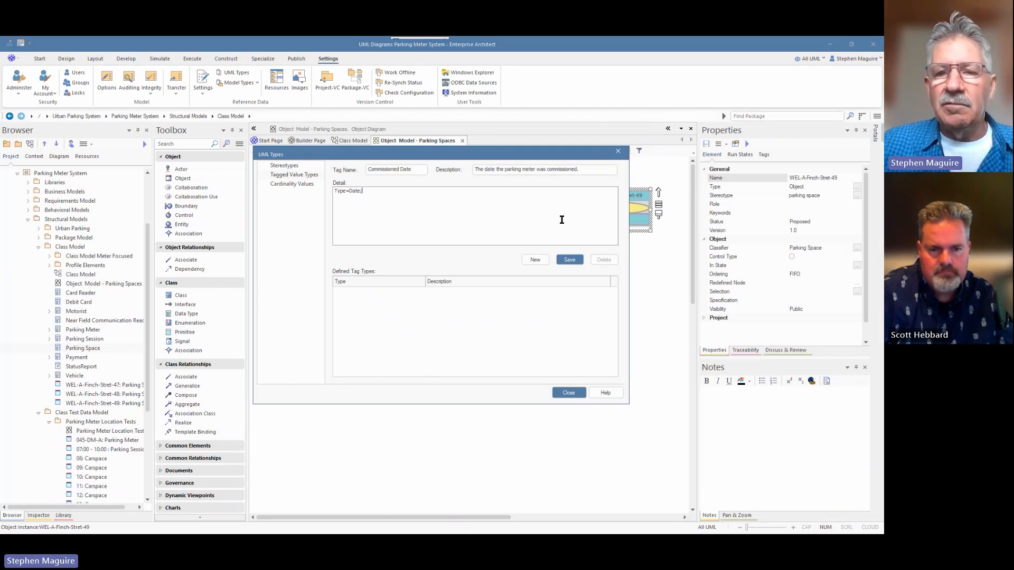
click(570, 260)
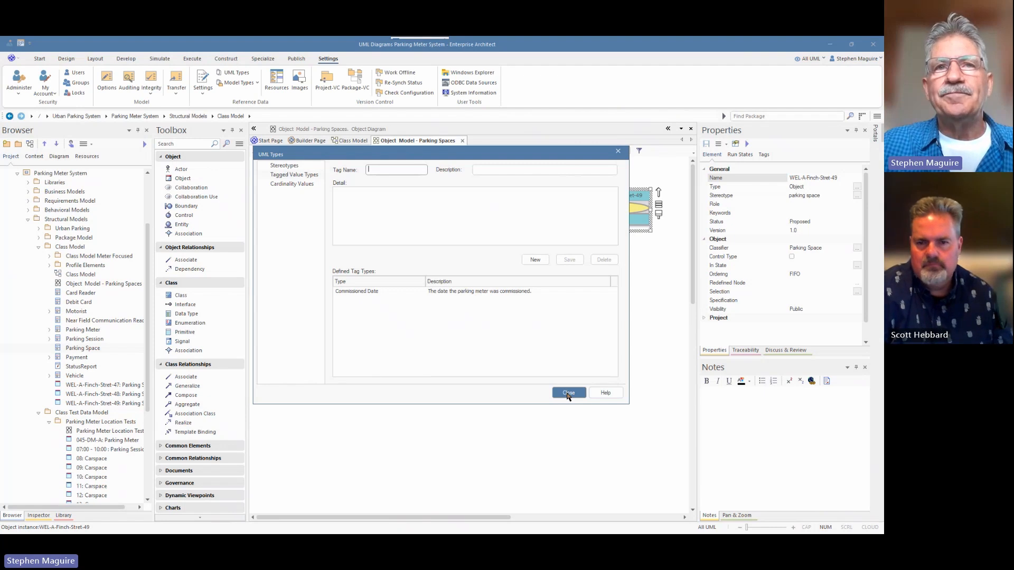
Step: Change the Commissioned Date tag type's description to "The date the resource was commissioned.", save it and close the UML types
click(359, 291)
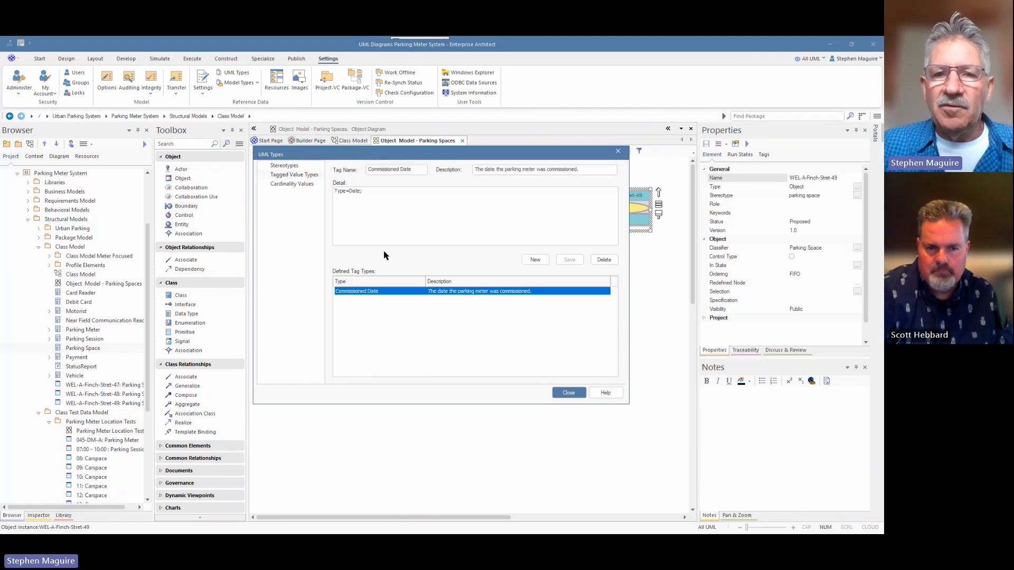
click(535, 169)
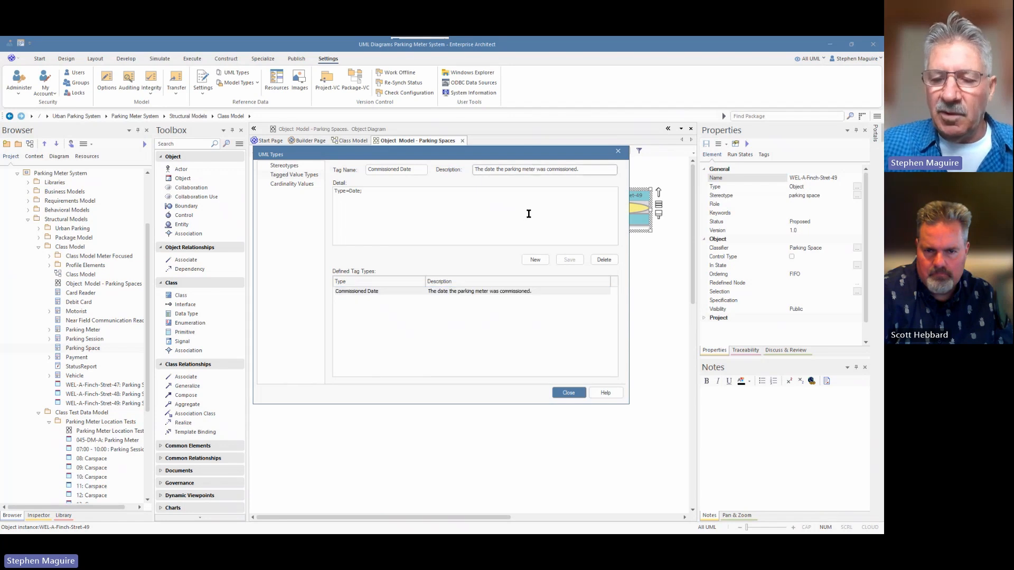
key(BackSpace)
key(BackSpace)
key(BackSpace)
key(BackSpace)
key(BackSpace)
key(BackSpace)
key(BackSpace)
key(BackSpace)
key(BackSpace)
key(BackSpace)
key(BackSpace)
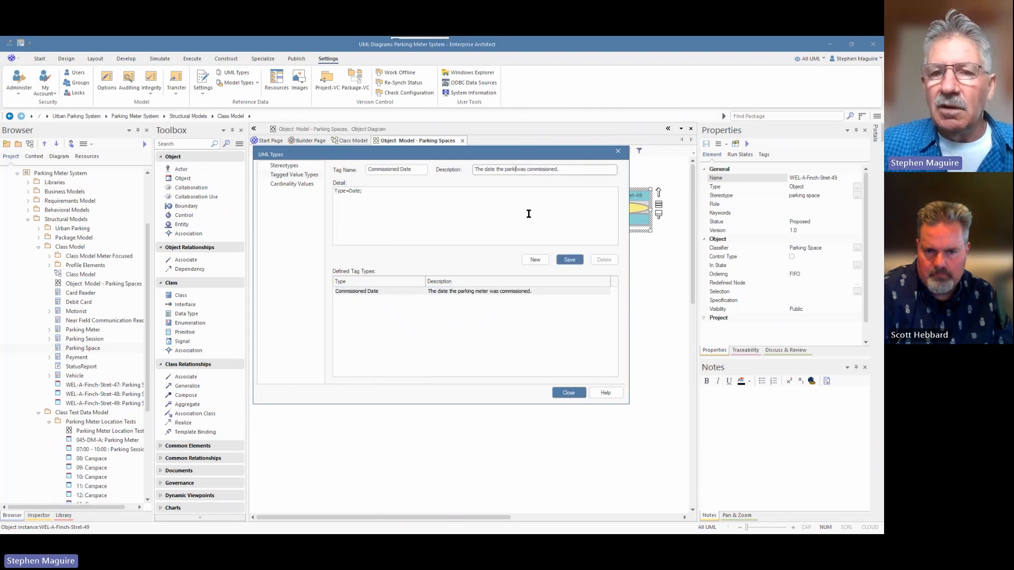
key(BackSpace)
key(BackSpace)
text(re)
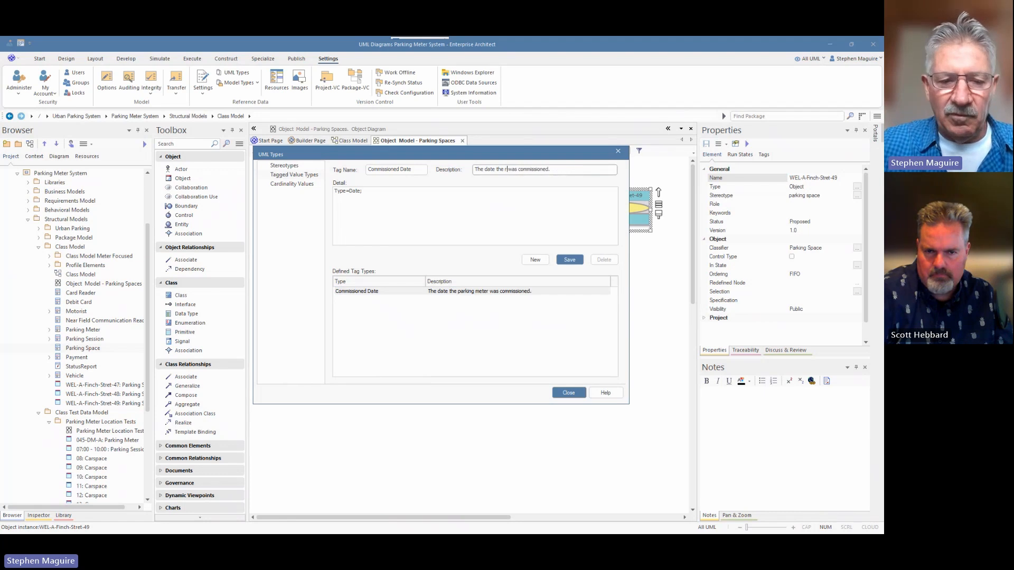
text(sourc)
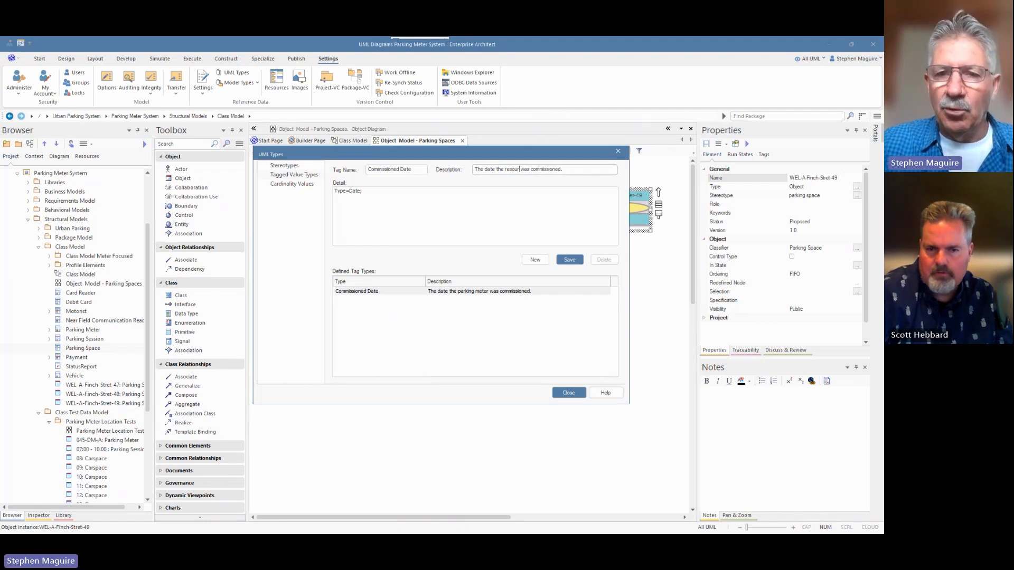
text(e)
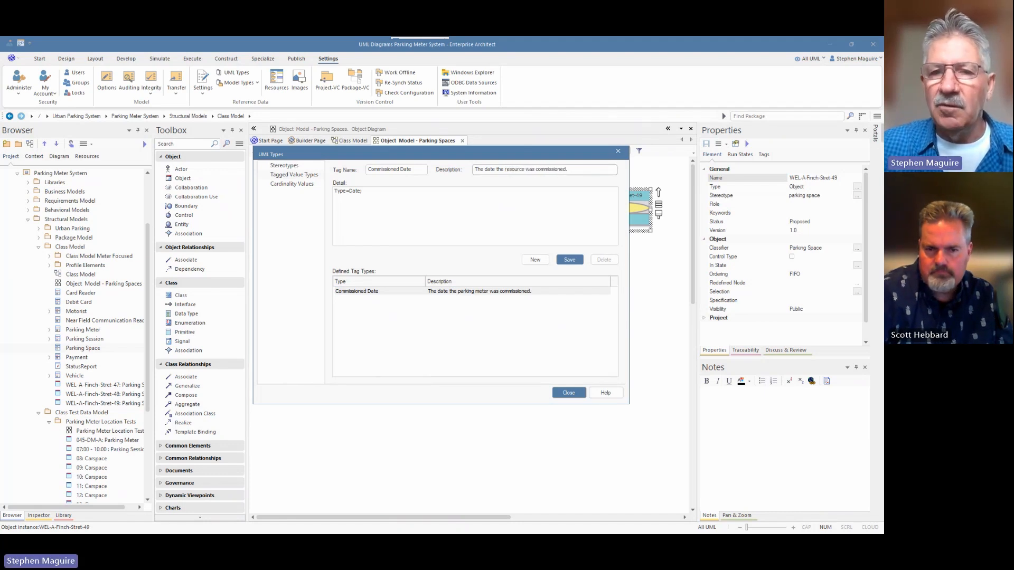
click(569, 260)
click(567, 393)
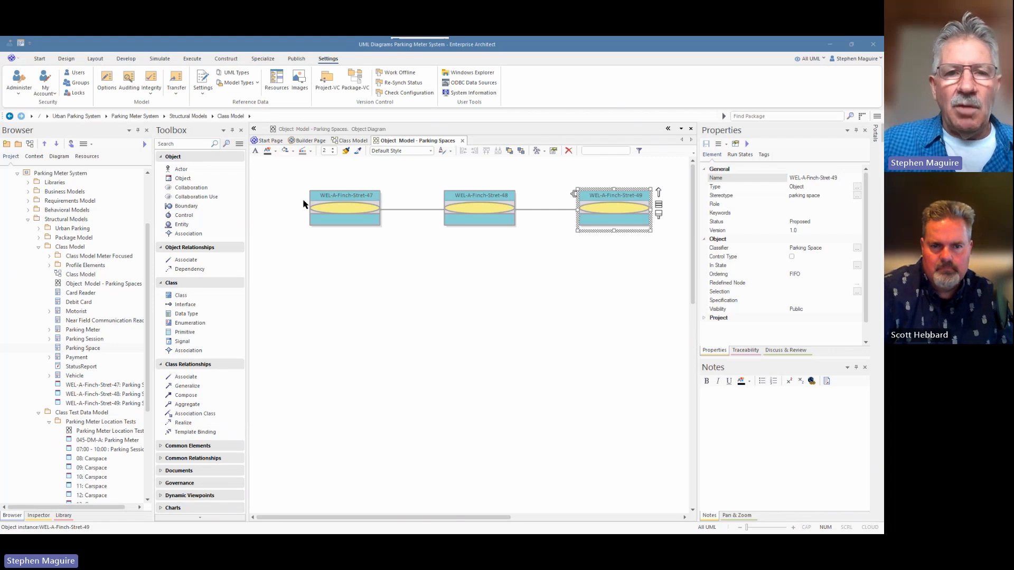
Step: Add the Commissioned Date tagged value to the Parking Meter class in the Class Model diagram
click(351, 141)
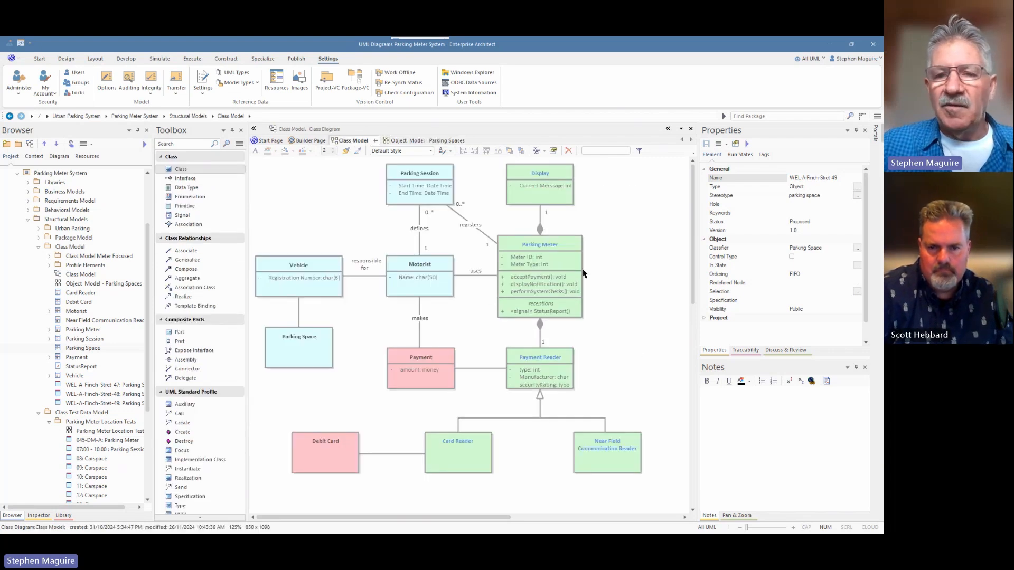
click(565, 247)
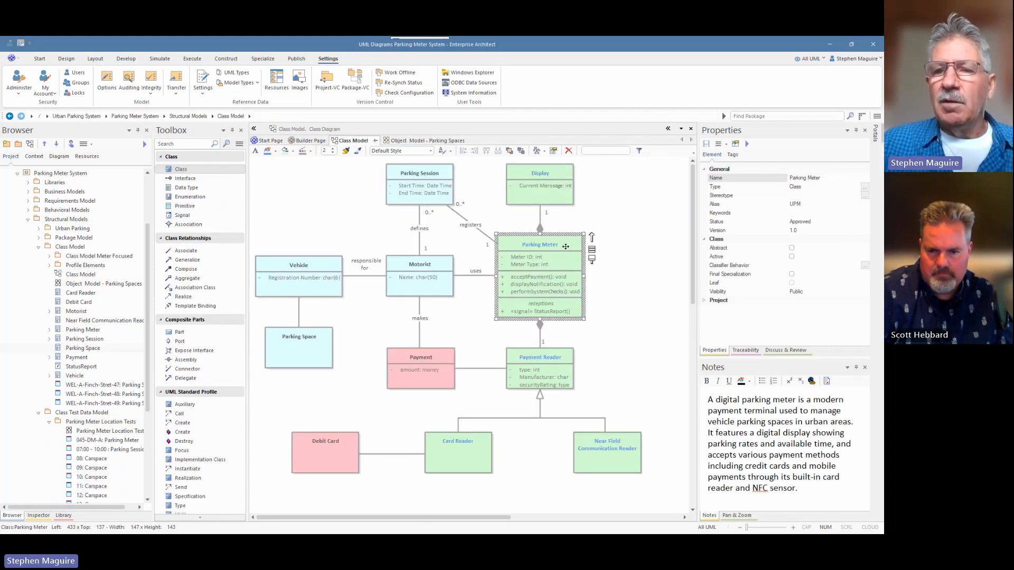
click(733, 157)
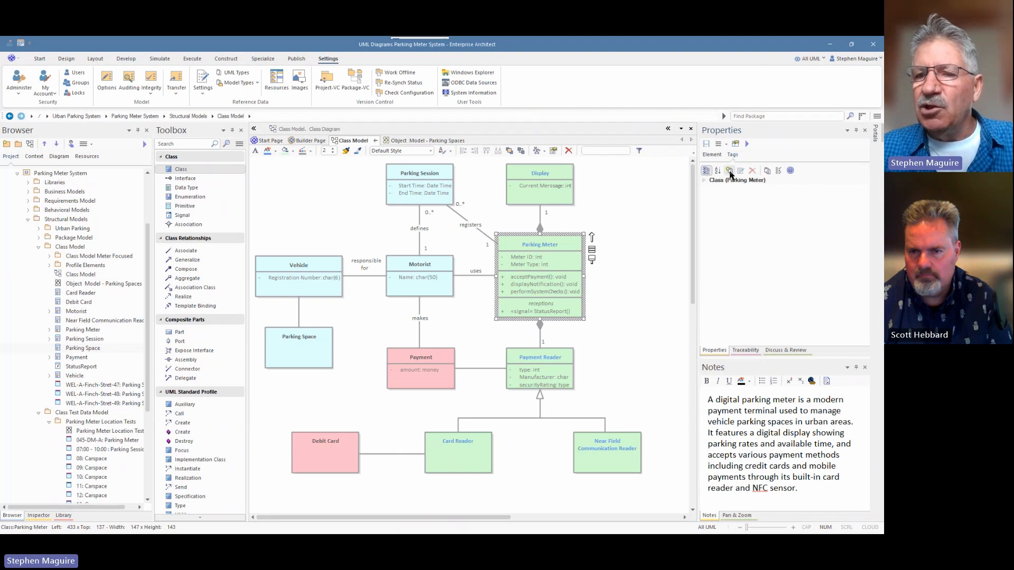
click(730, 172)
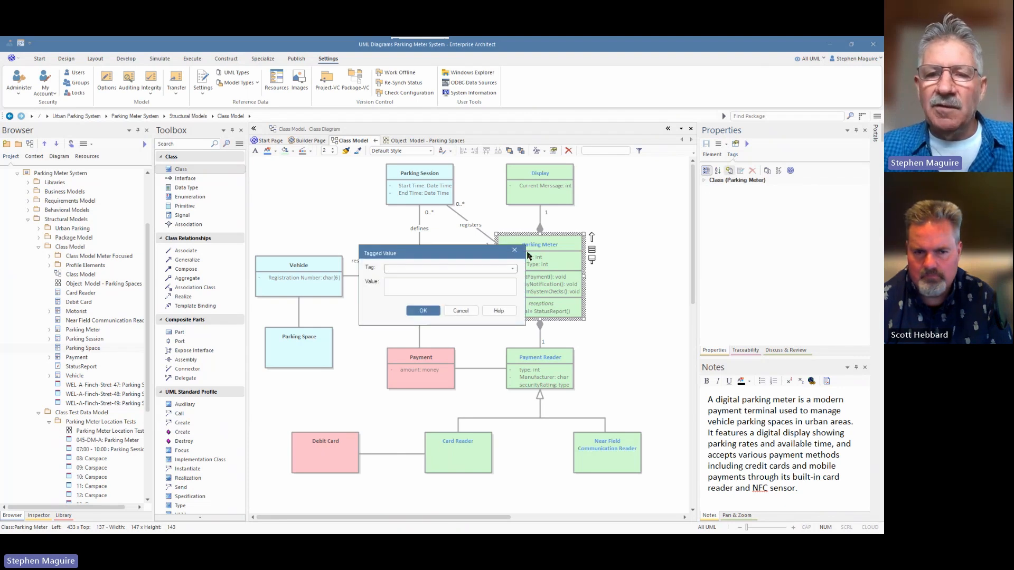
click(512, 270)
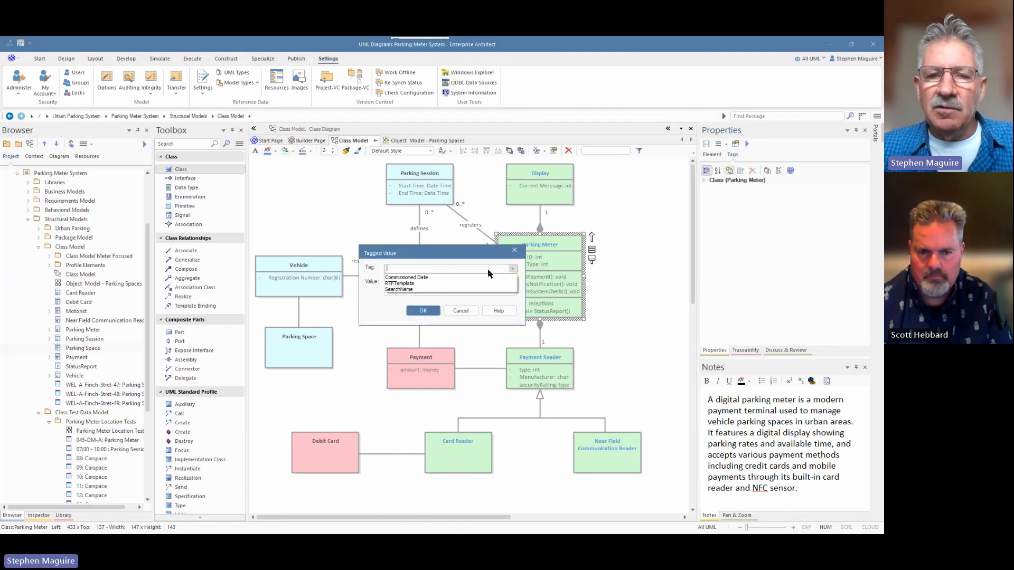
click(438, 278)
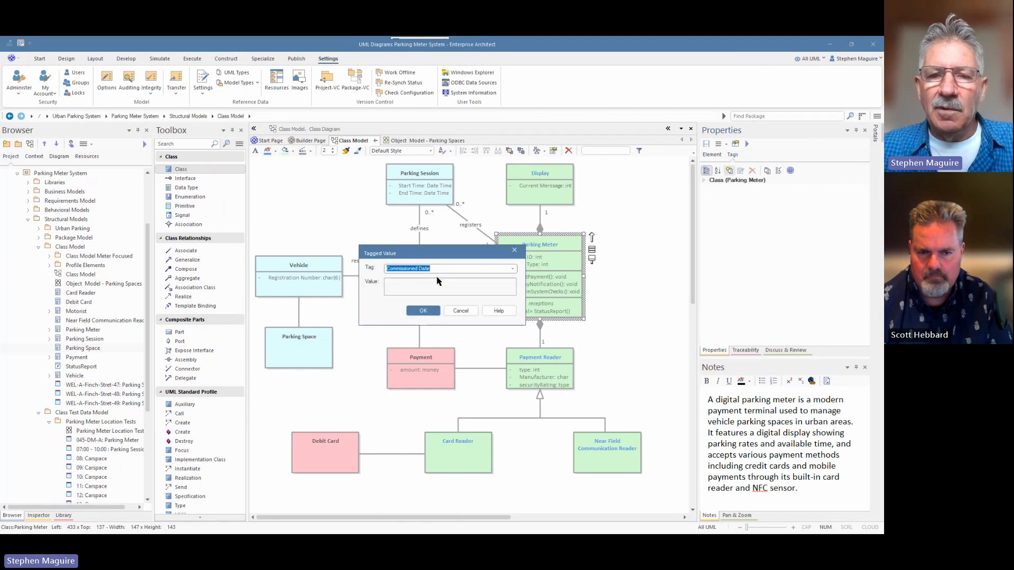
click(424, 310)
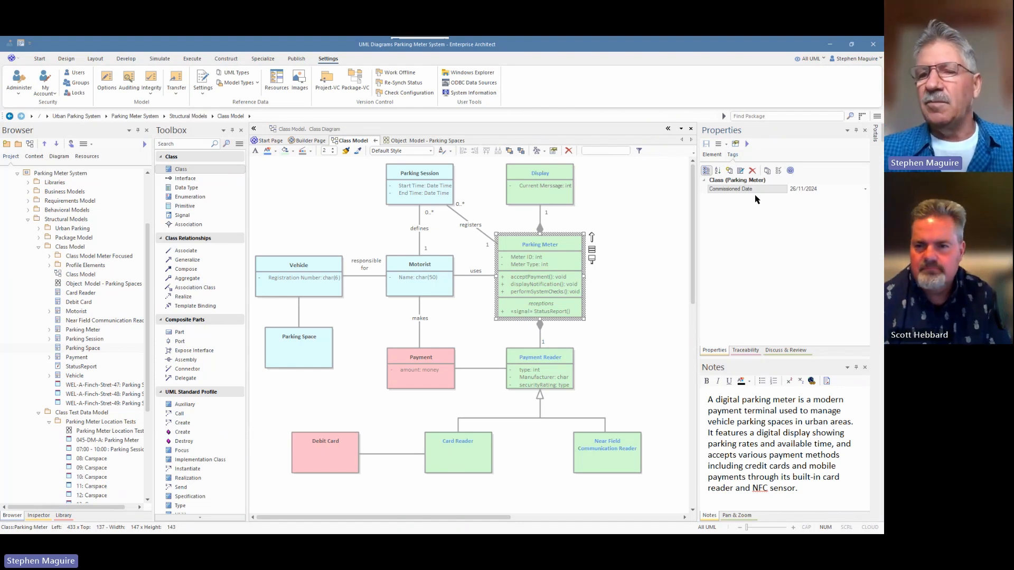
Step: Set the Parking Meter's Commissioned Date tag to 15/11/2024
click(864, 189)
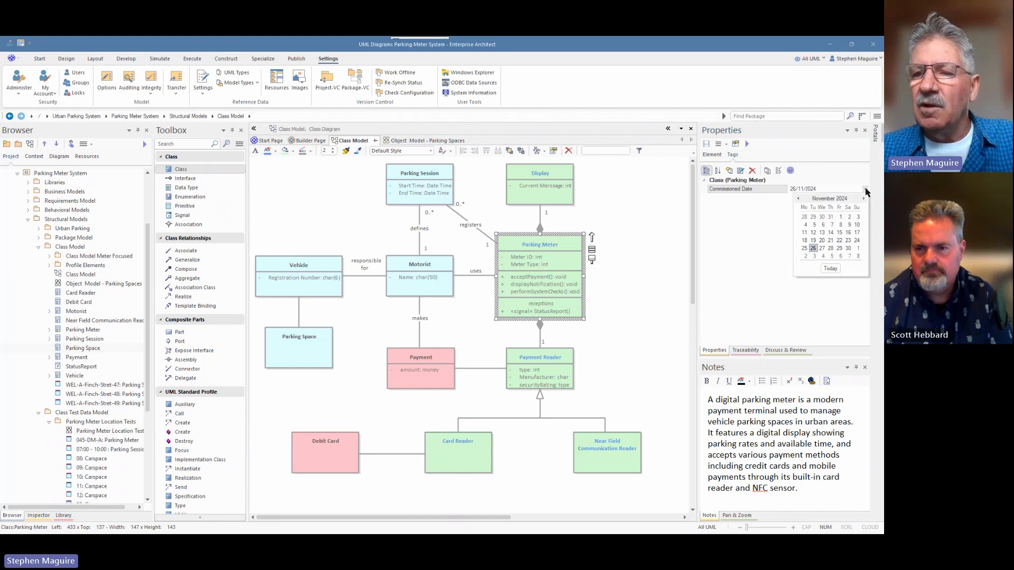
click(840, 233)
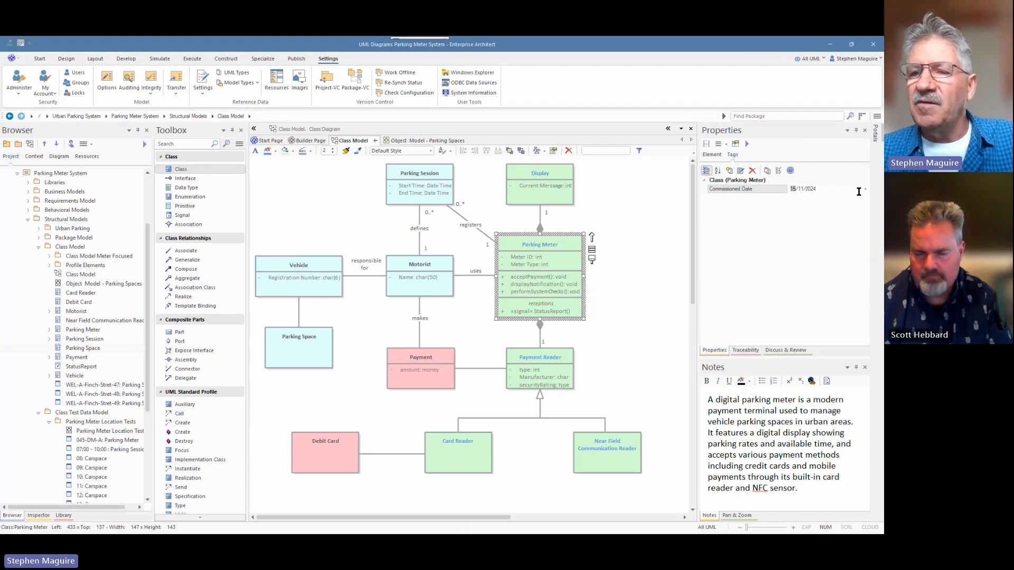
click(760, 211)
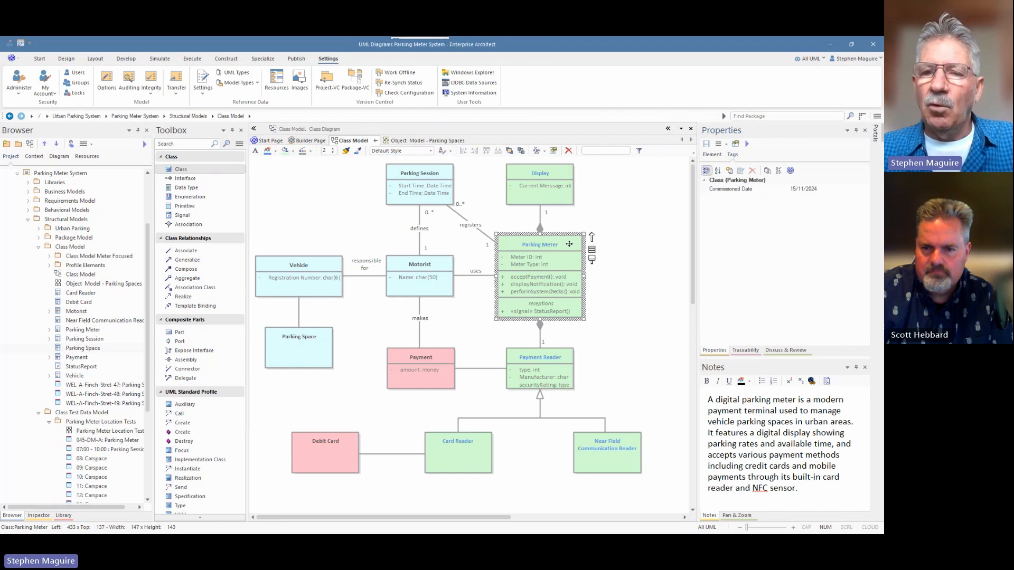
Step: Show the Tags compartment on the Parking Meter class in the diagram
click(619, 235)
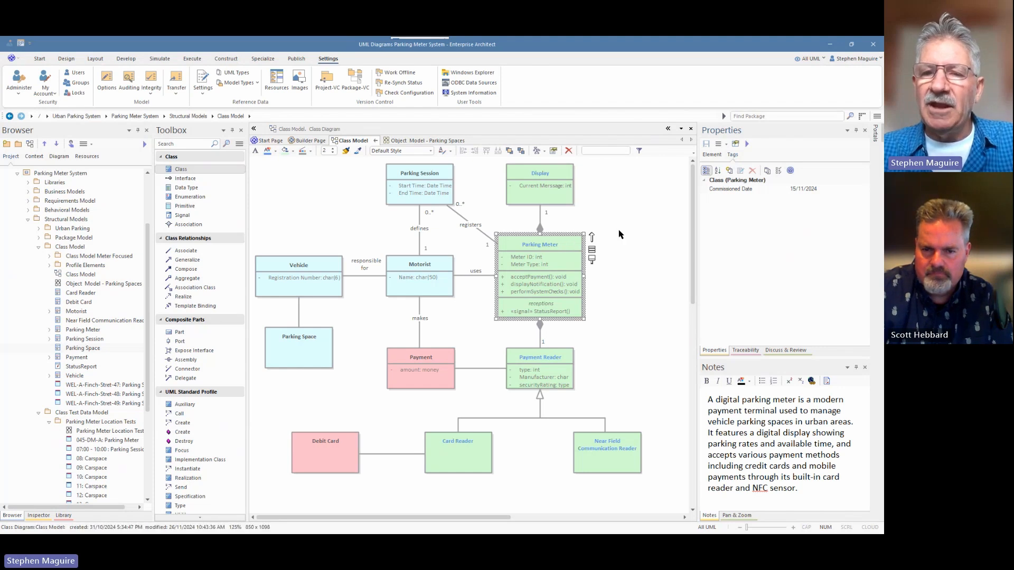
click(563, 245)
right_click(563, 245)
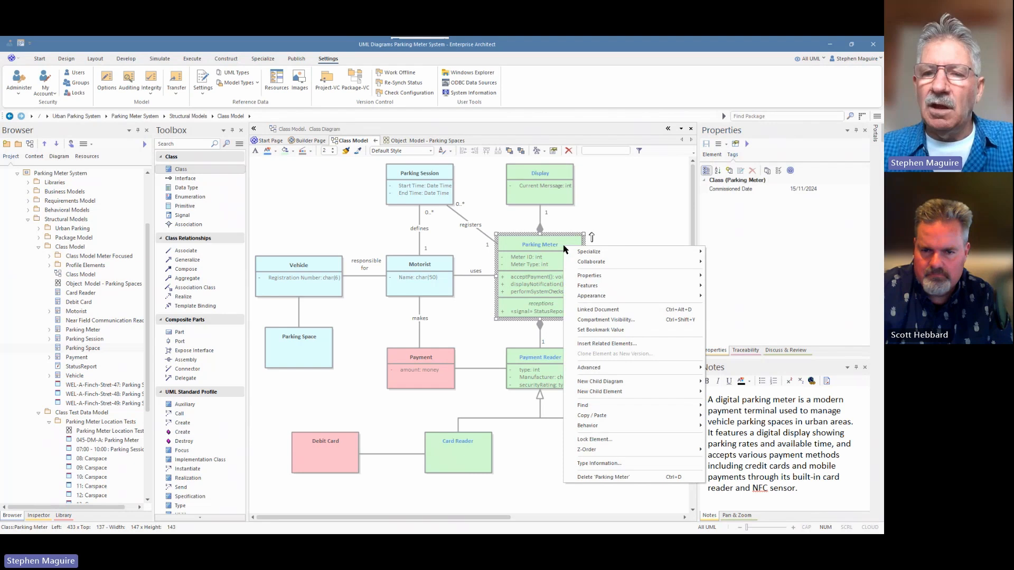
click(599, 320)
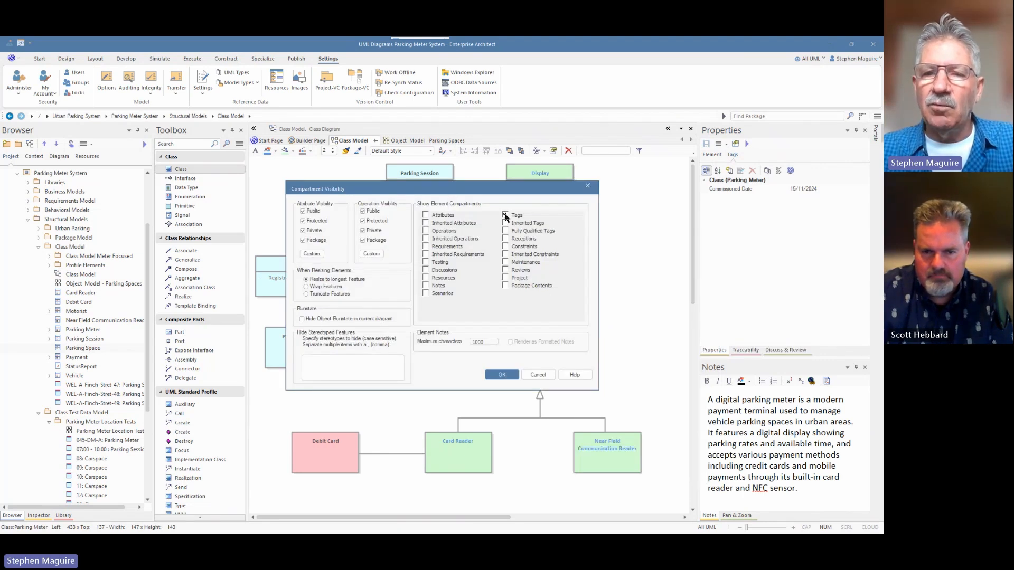
click(502, 374)
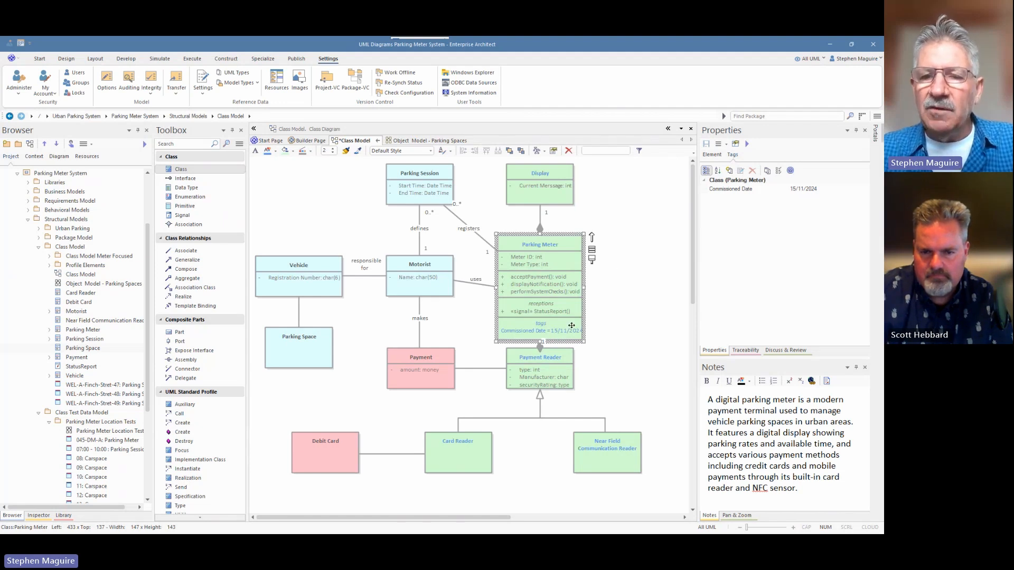
Step: Move Payment, Payment Reader, Debit Card, Card Reader and Near Field Communication Reader down together to leave a gap below Parking Meter
drag(342, 491, 637, 367)
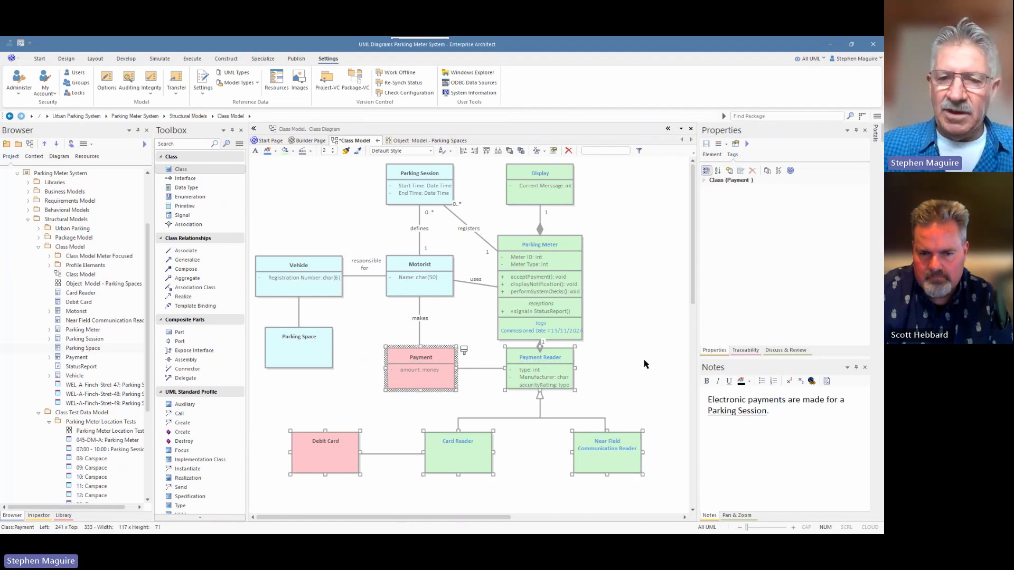
key(Down)
key(Down)
key(Down)
key(Down)
key(Down)
key(Down)
key(Down)
key(Down)
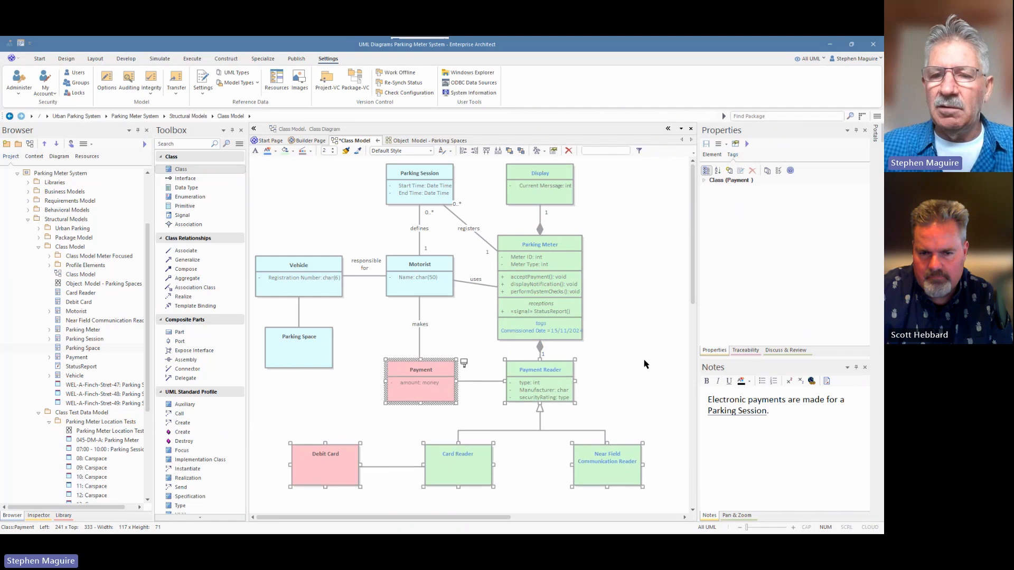
key(Down)
key(Down)
key(Down)
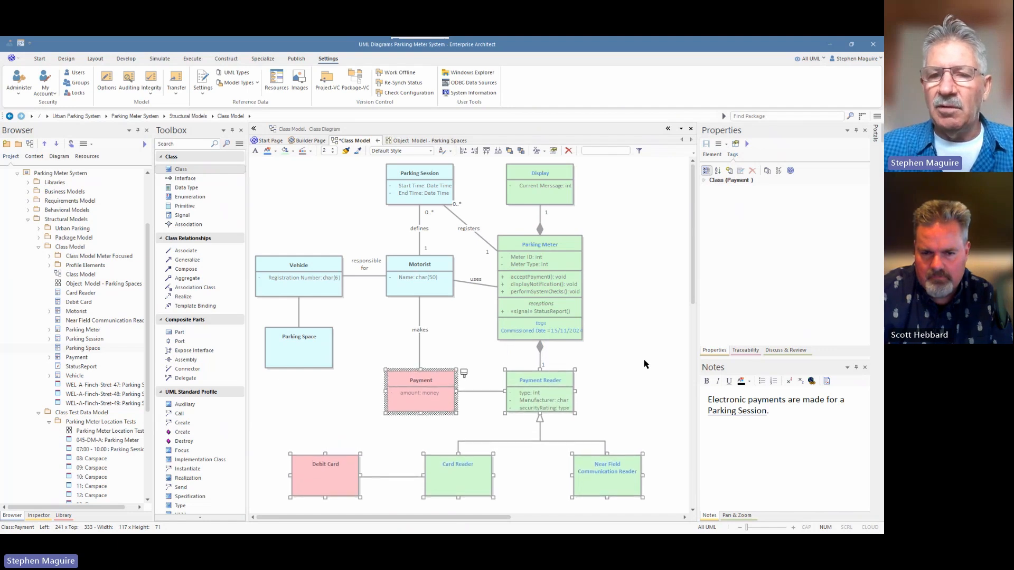
click(622, 312)
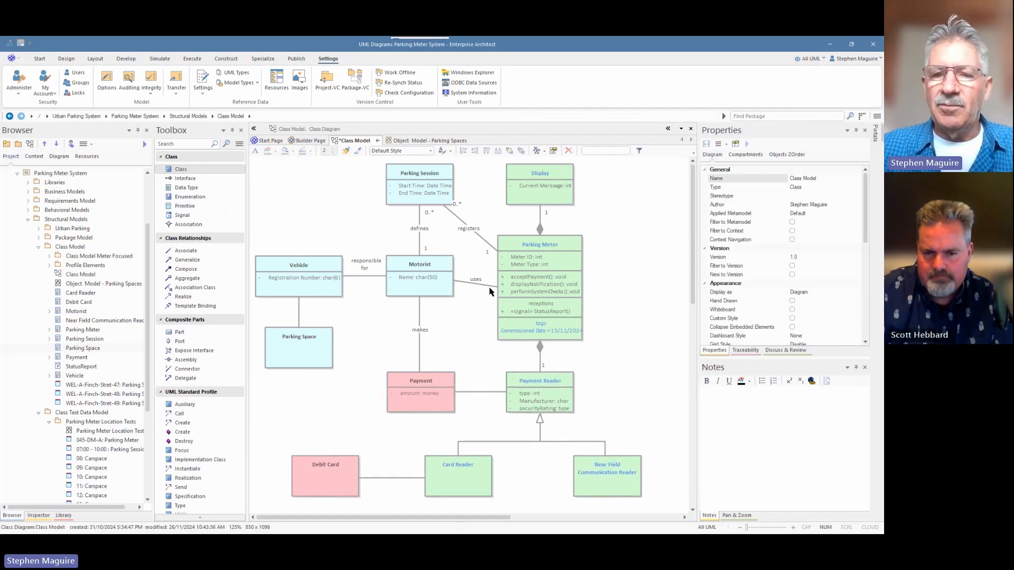
Step: Nudge Payment, Payment Reader, Debit Card, Card Reader and Near Field Communication Reader slightly further down as a group
drag(326, 391, 601, 495)
key(Down)
key(Down)
key(Down)
key(Down)
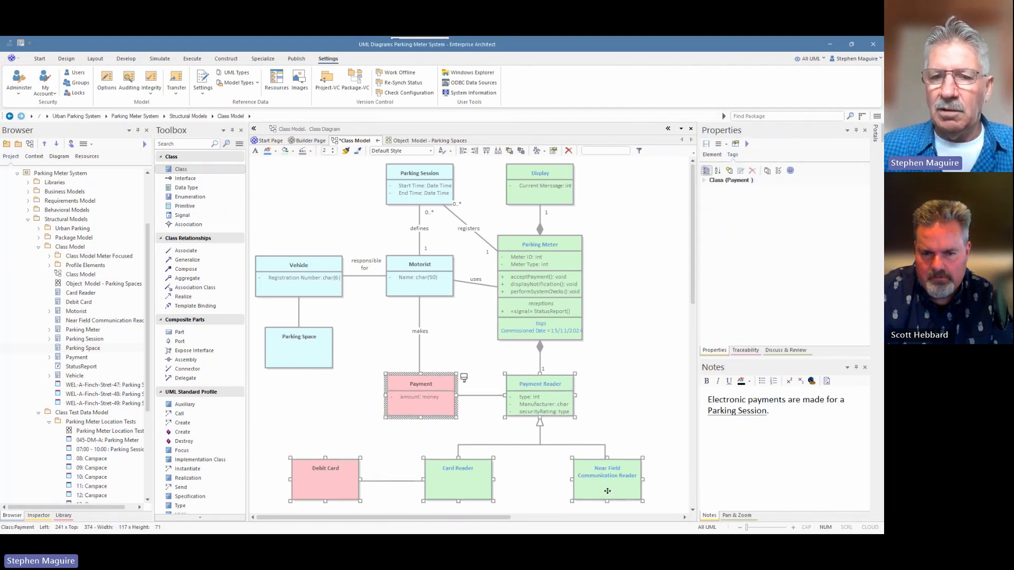
Step: Straighten the uses connector between Motorist and Parking Meter so that it runs horizontally
click(494, 291)
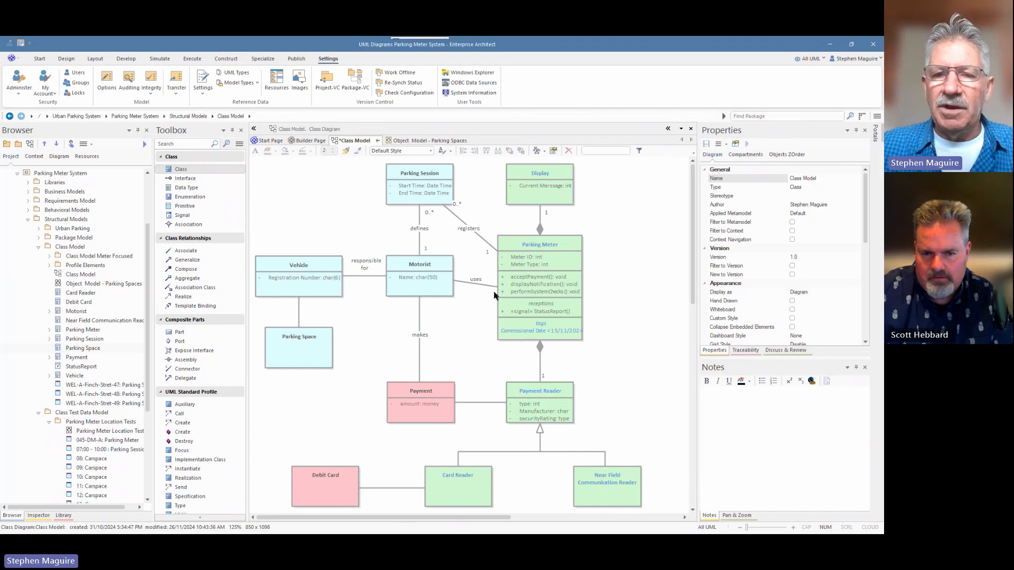
drag(493, 287, 484, 264)
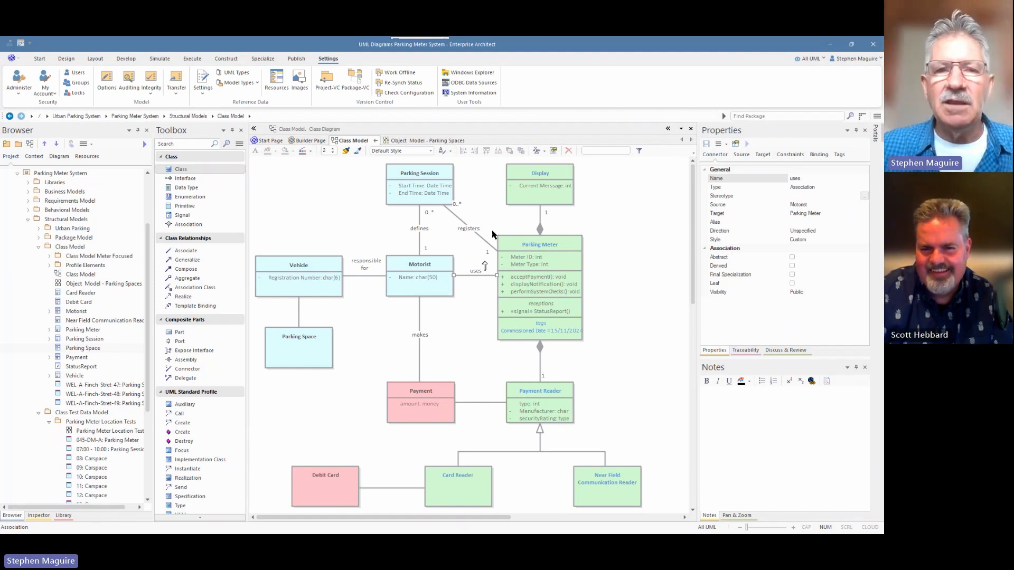
click(371, 200)
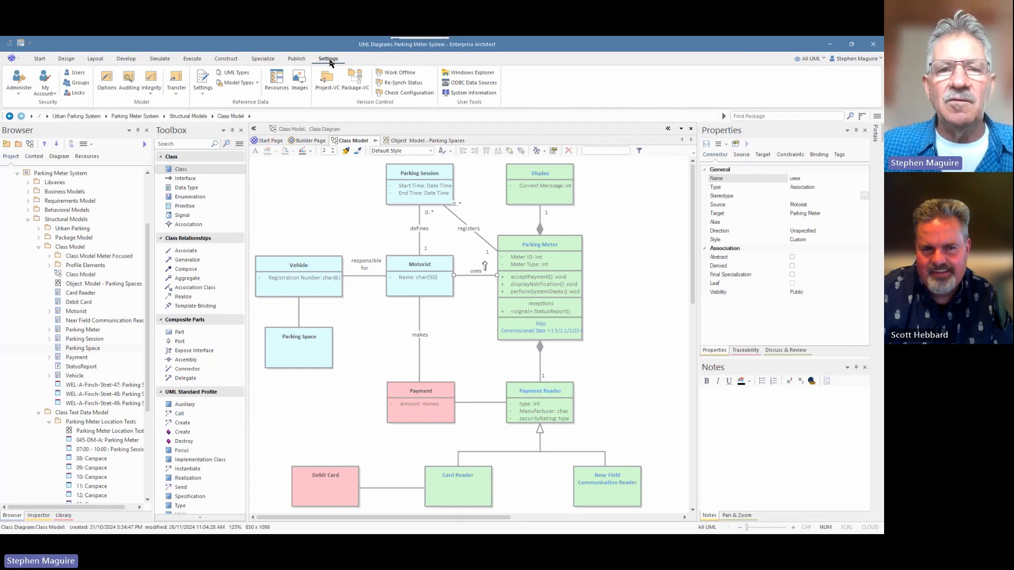
Step: Open the model's Tagged Value Types settings and maximise the matching Tagged Value Types user guide page in the browser
click(232, 74)
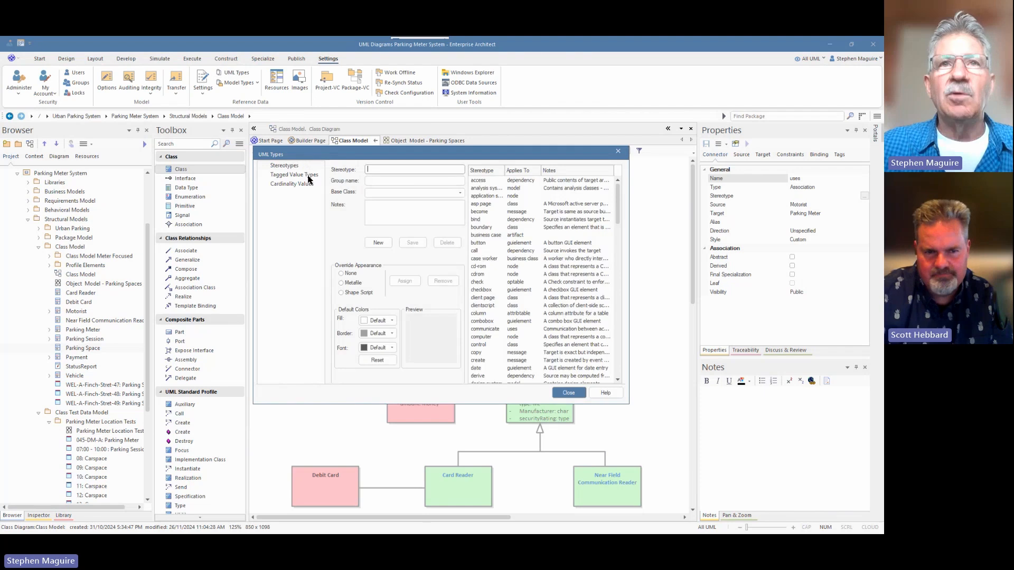
click(311, 175)
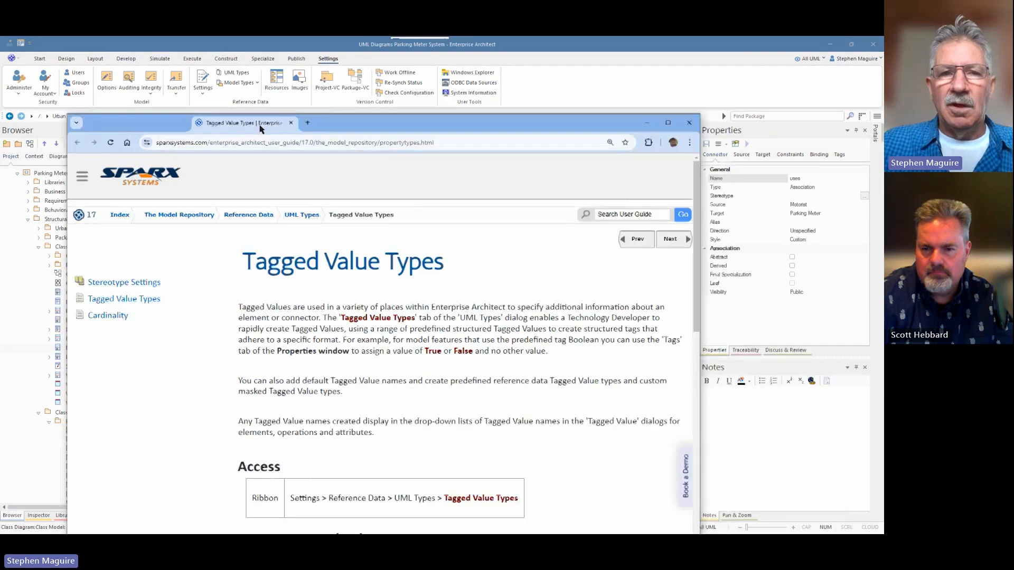
drag(260, 129, 293, 105)
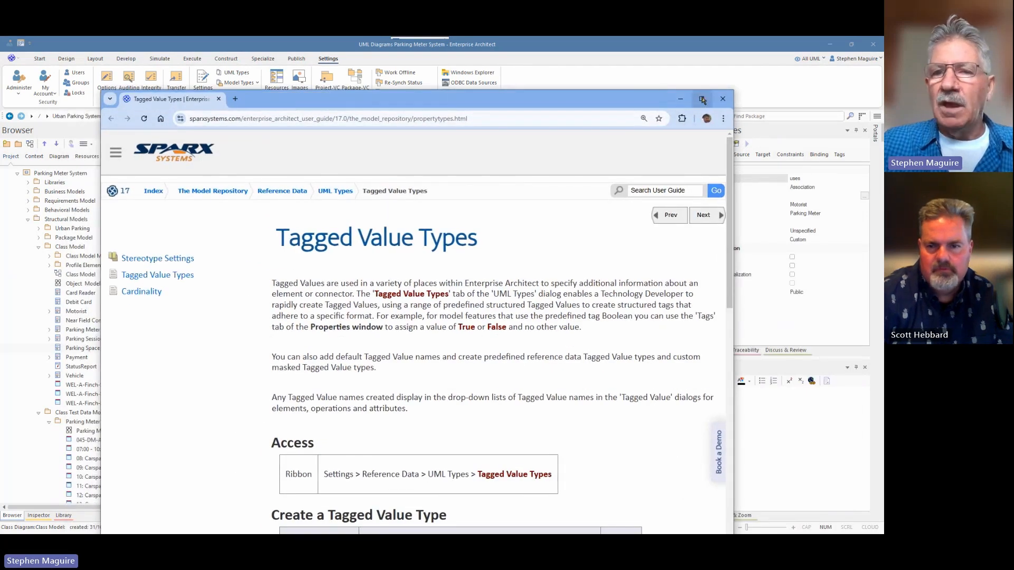
drag(645, 100, 654, 74)
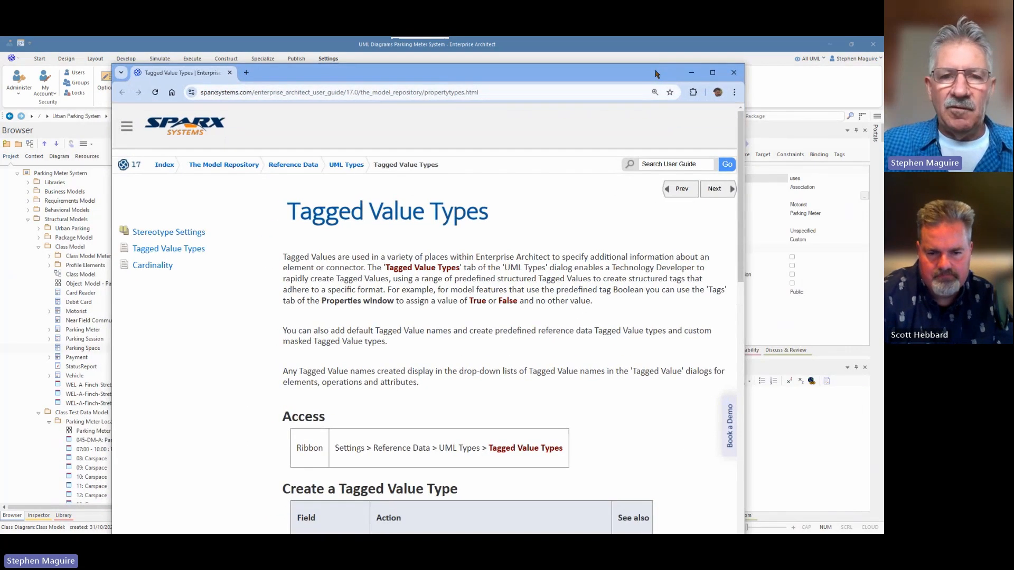
click(709, 73)
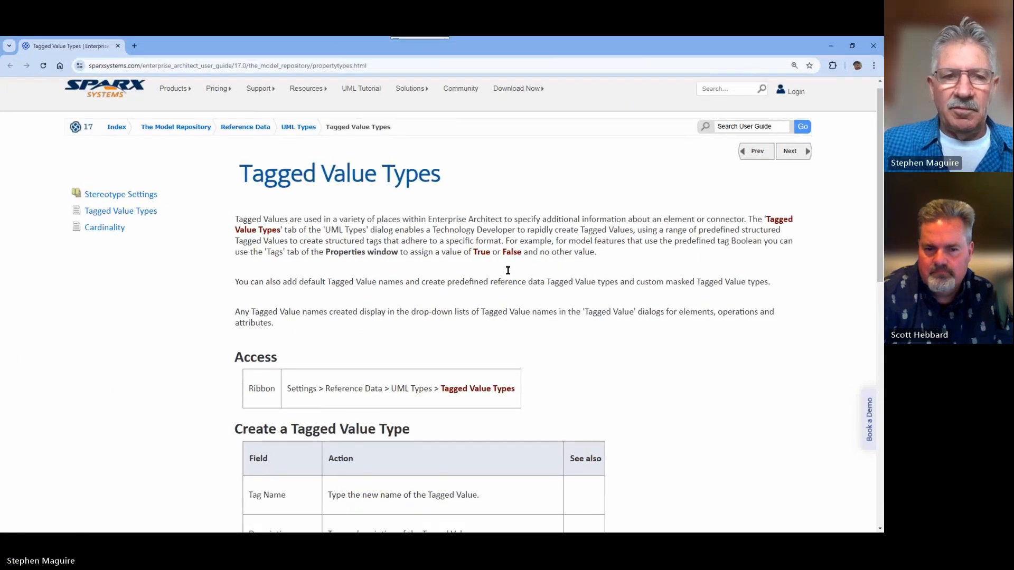
Step: Open the Predefined Structured Types topic linked under Learn more on the user guide page
scroll(501, 285, down, 5)
scroll(499, 294, down, 5)
scroll(496, 290, up, 2)
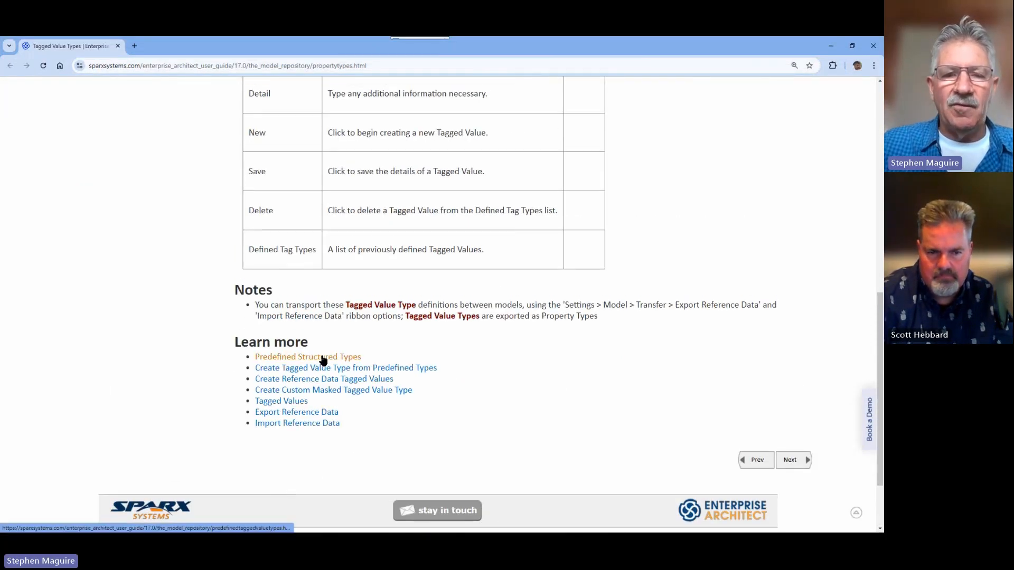
click(323, 359)
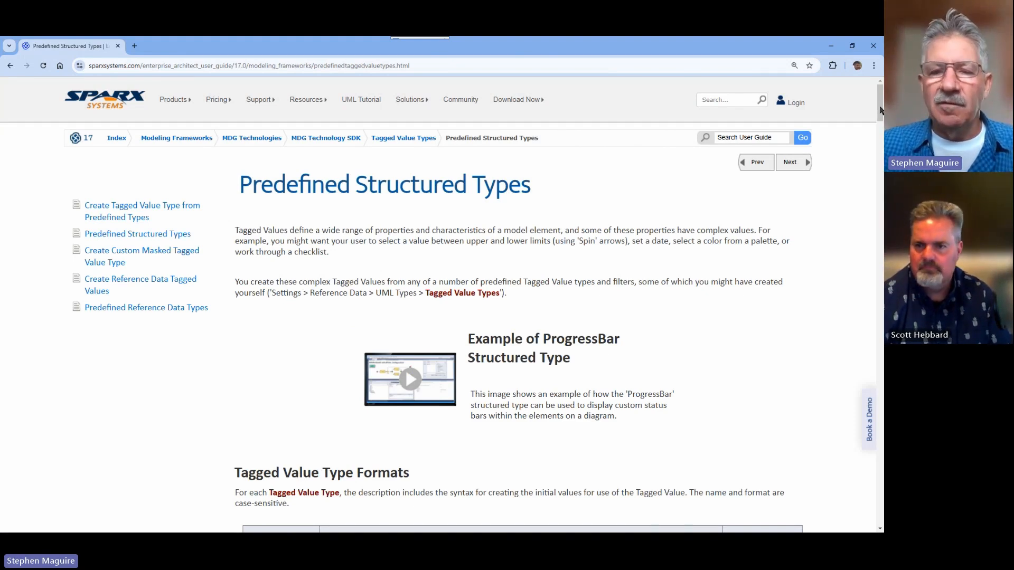
Step: Examine the tagged value type formats in the user guide, in particular the Date and Enum entries
drag(880, 109, 880, 136)
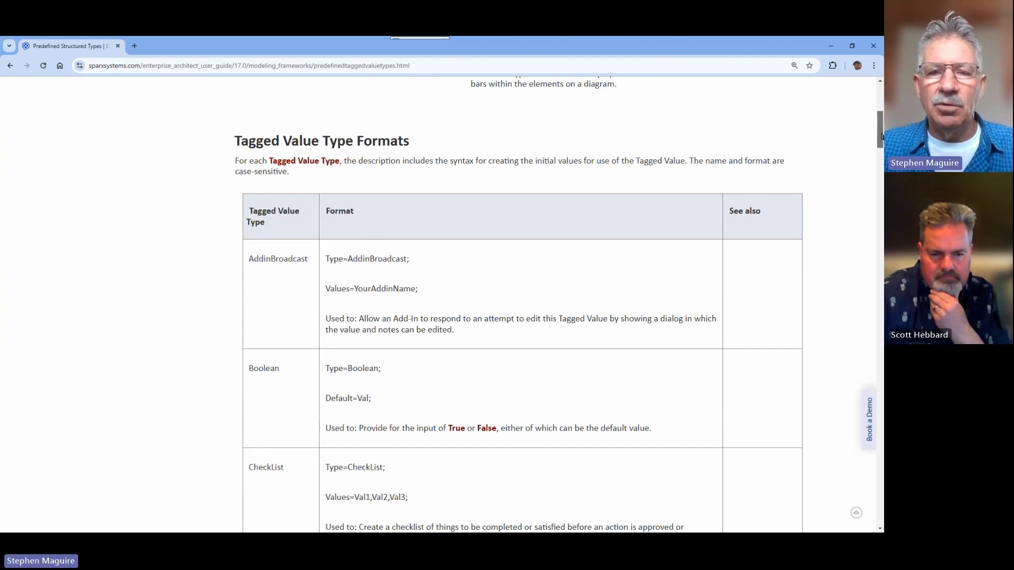
drag(880, 137, 881, 179)
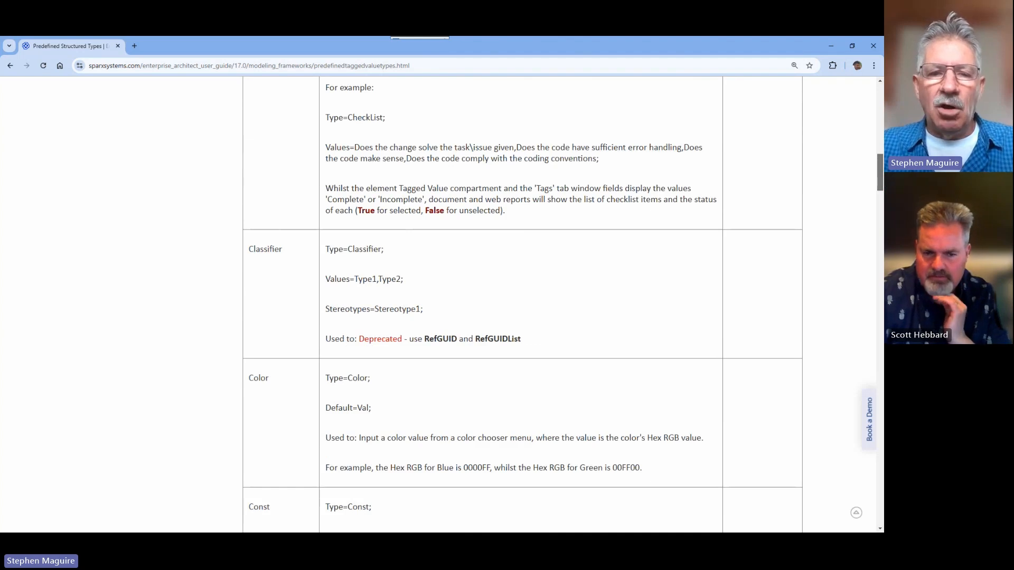
drag(880, 179, 880, 187)
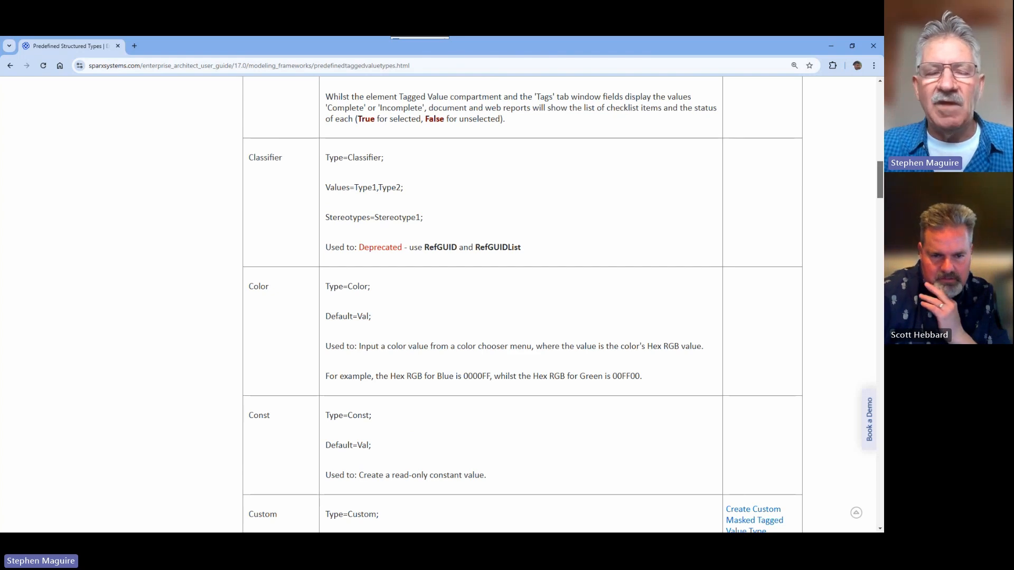
drag(880, 180, 880, 181)
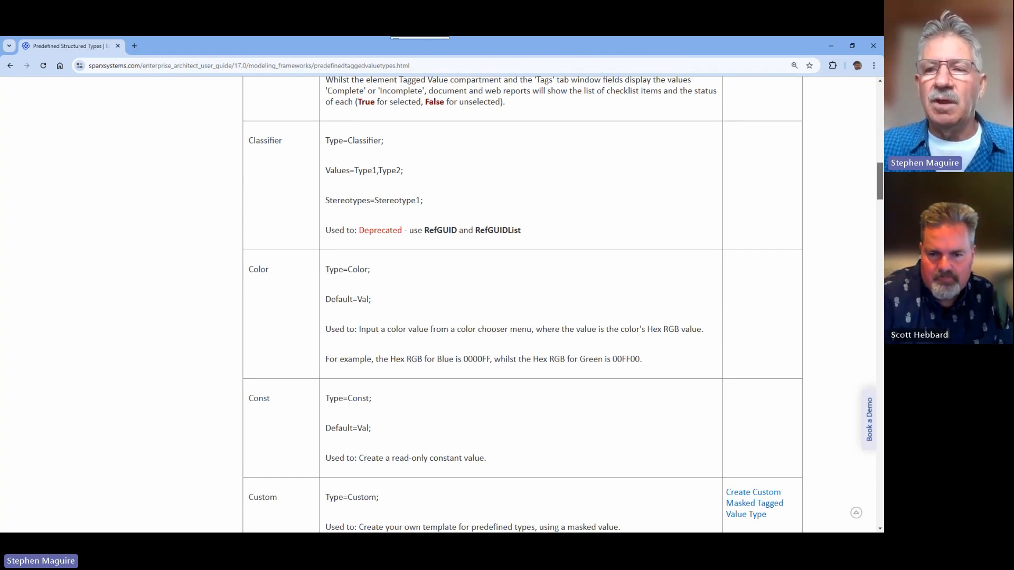
drag(880, 181, 880, 234)
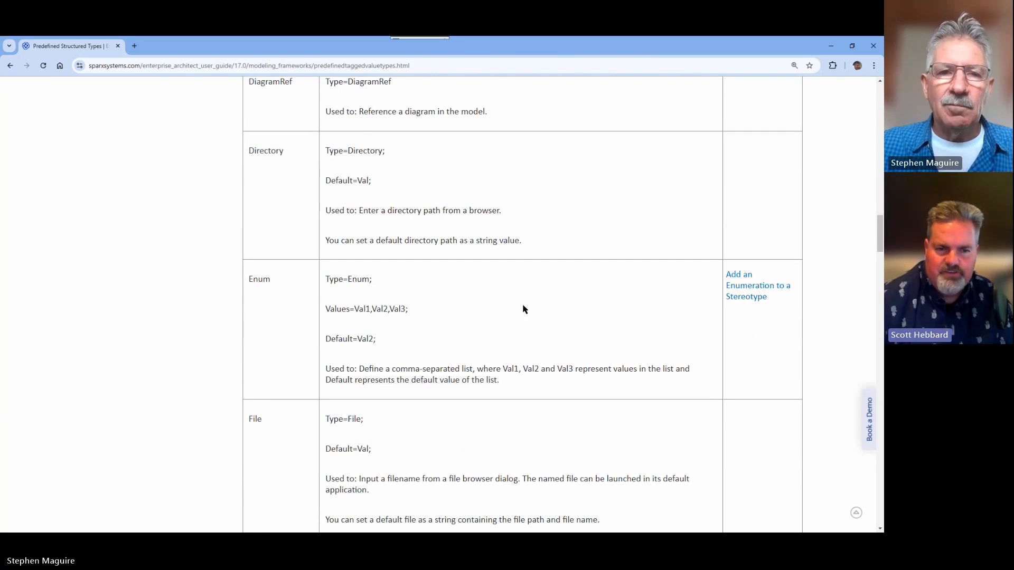
scroll(562, 287, up, 4)
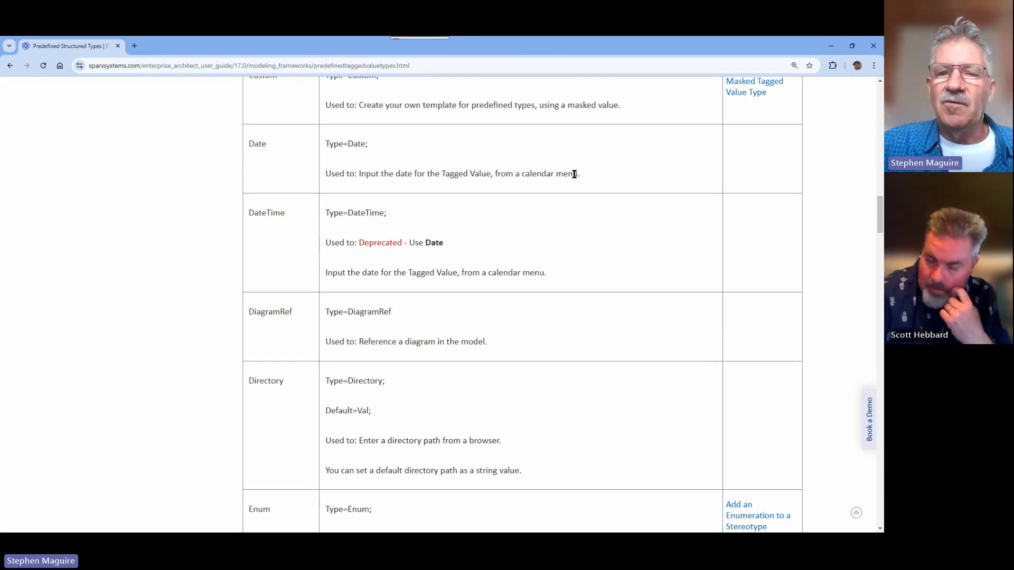
drag(497, 173, 577, 172)
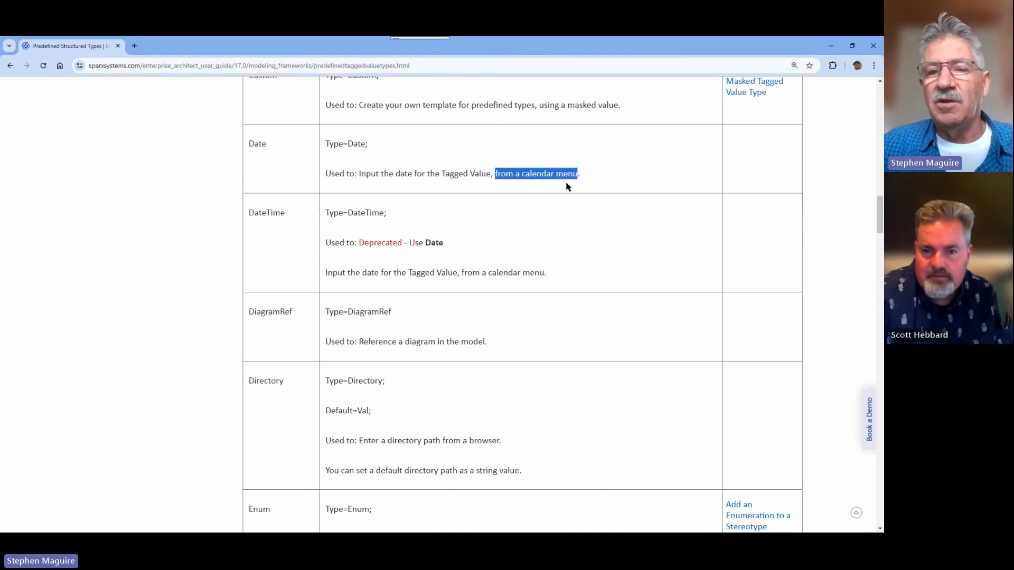
scroll(464, 364, down, 5)
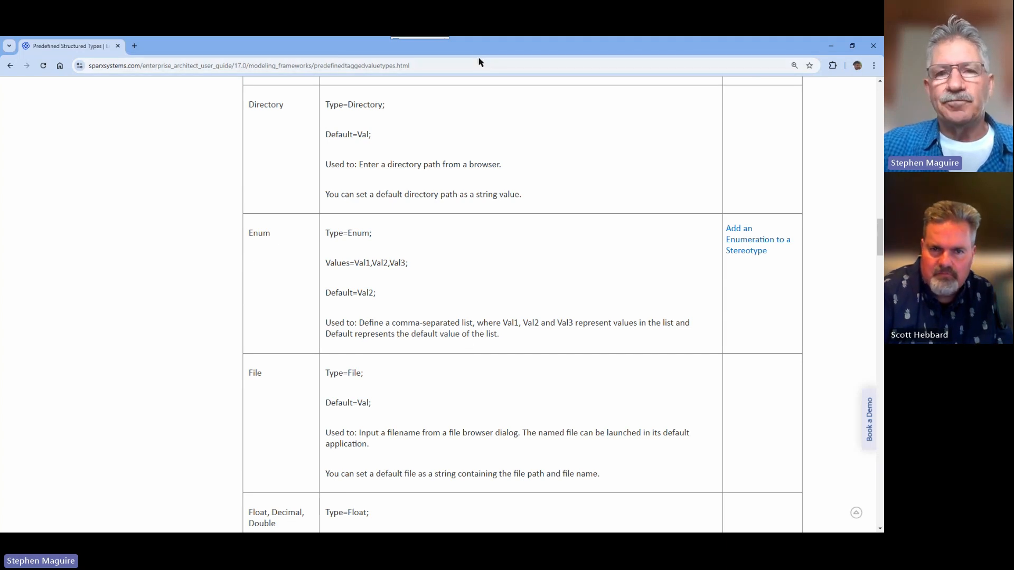
Step: Switch back to Enterprise Architect and define a tag named Payment Reader Type with the description "The type of payment reader"
drag(472, 54, 883, 193)
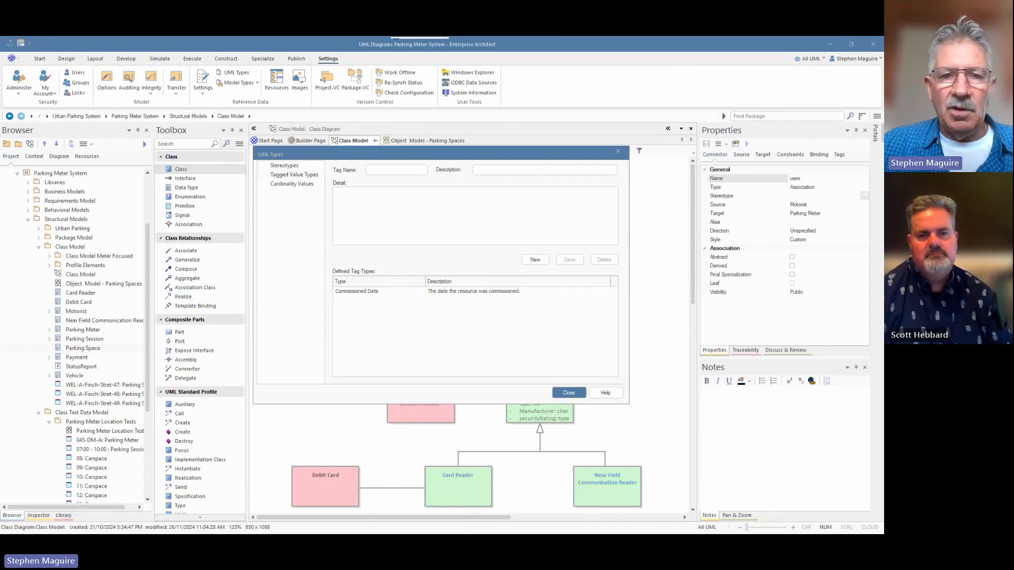
click(380, 170)
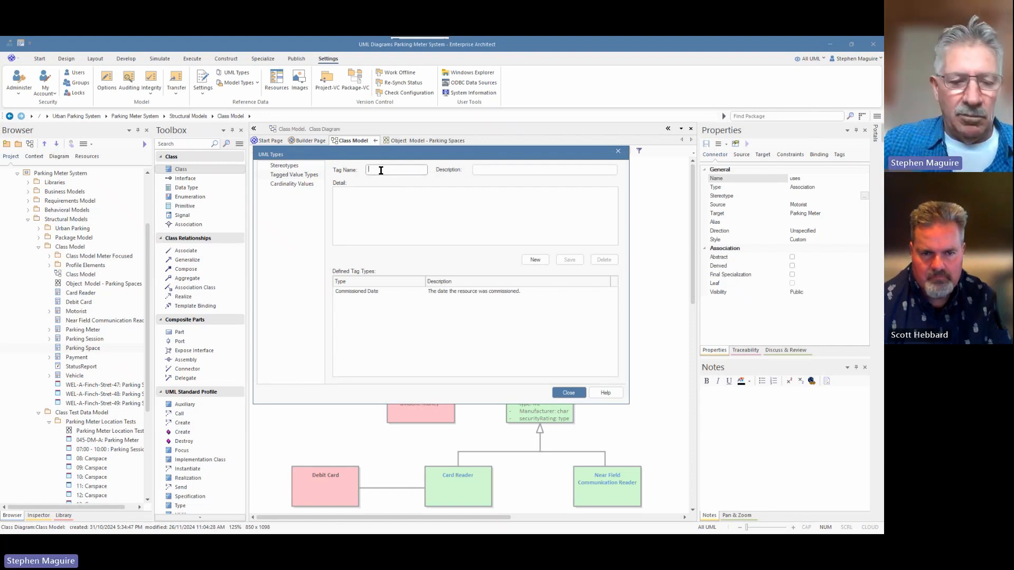
text(Paym)
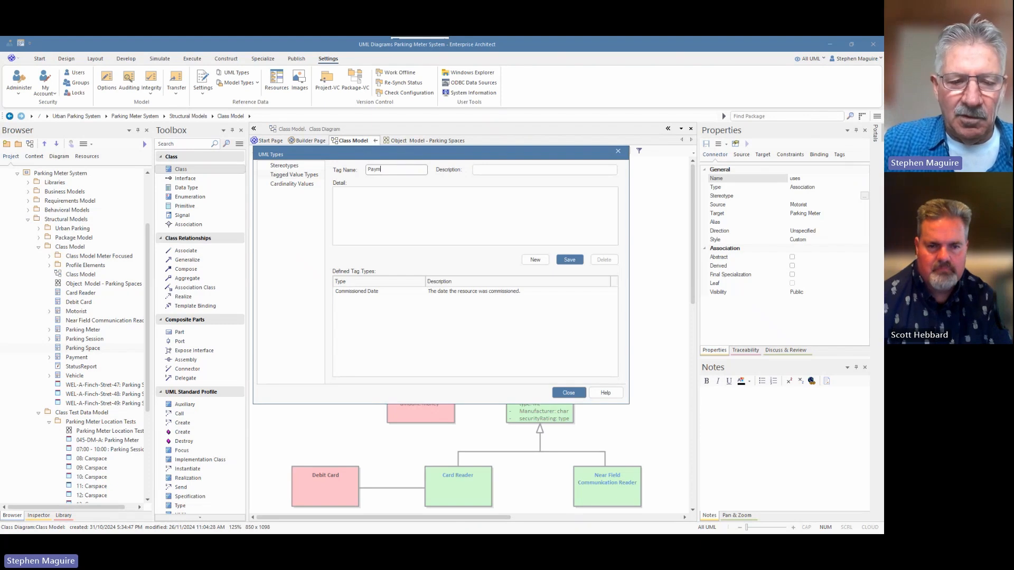
text(ent Rea)
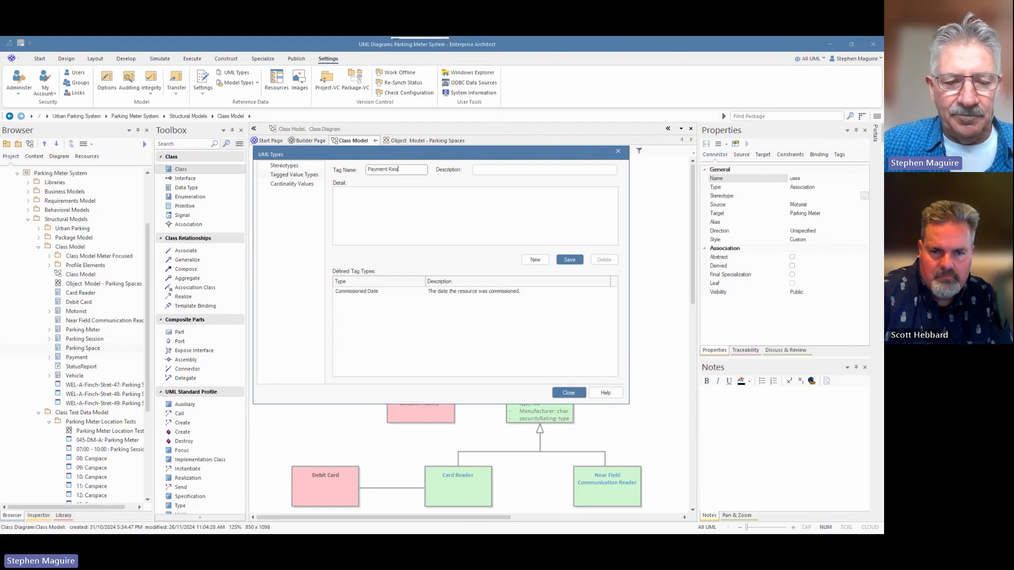
text(der Type)
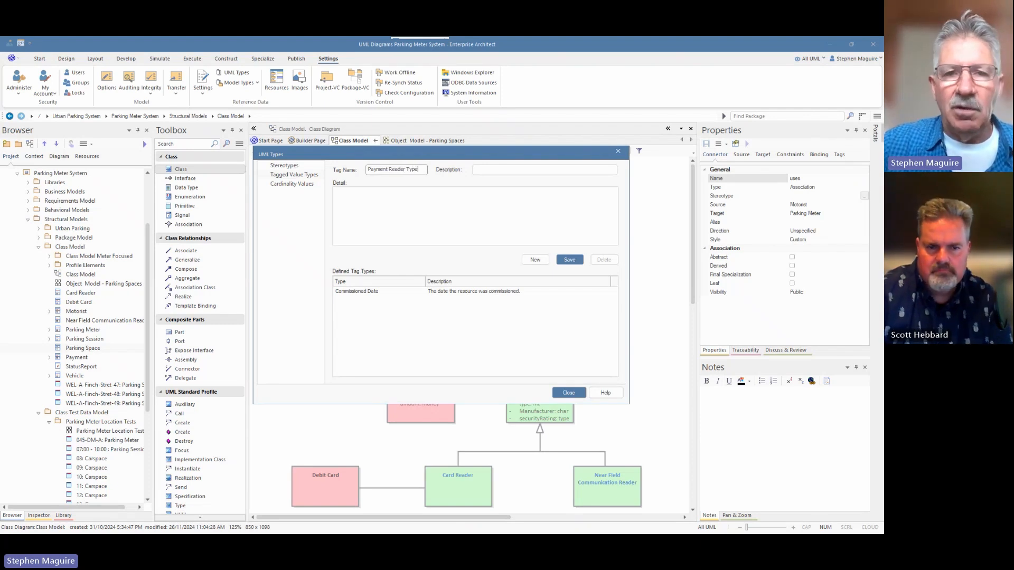
click(488, 169)
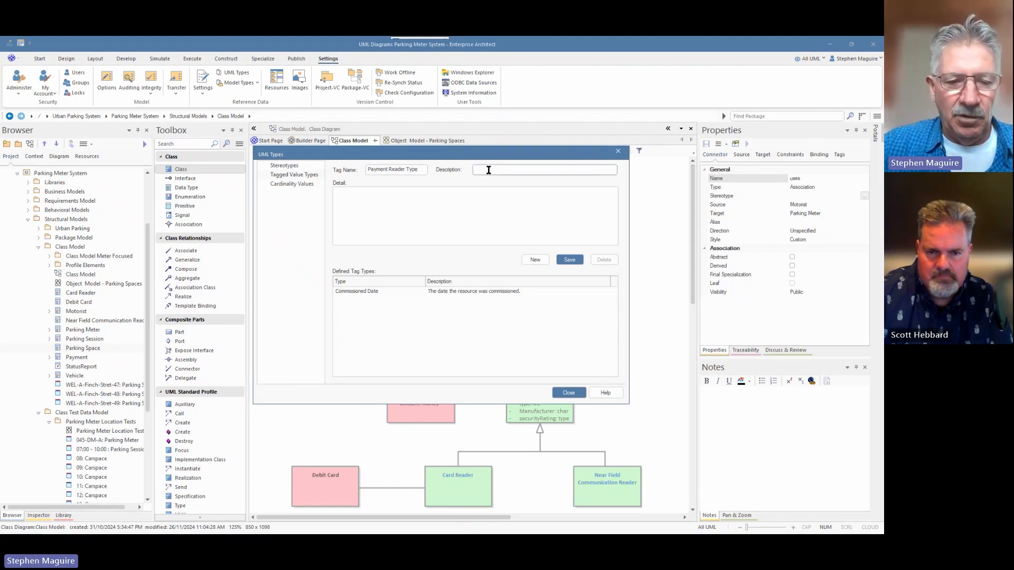
text(The t)
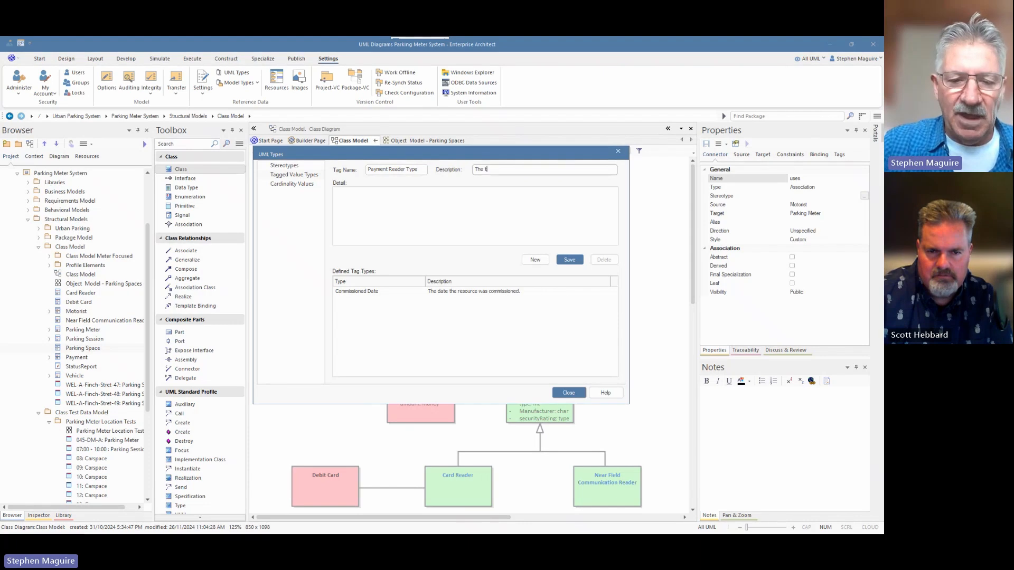
text(ype )
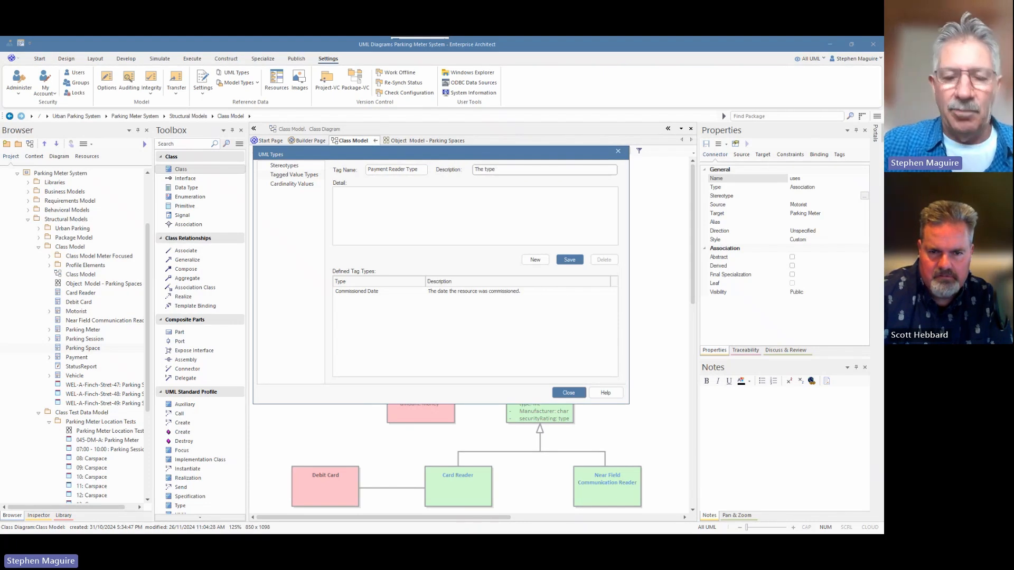
text(of payment reader)
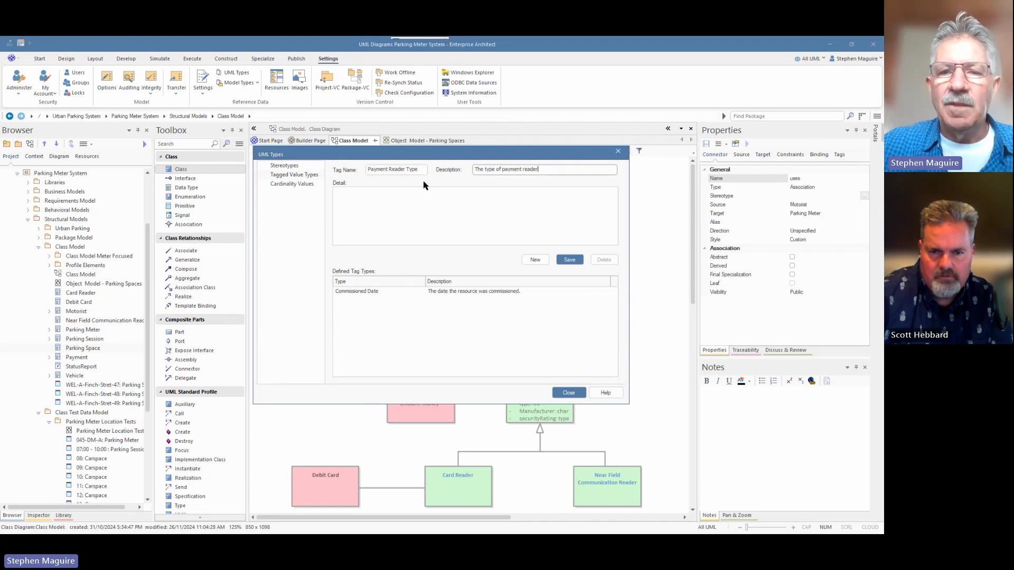
Step: Set the tag detail to Type=Enum; Values=Evac-1, Evac-2, Payrec-1, Unspecified; Default=Unspecified; and save the tagged value type
click(369, 197)
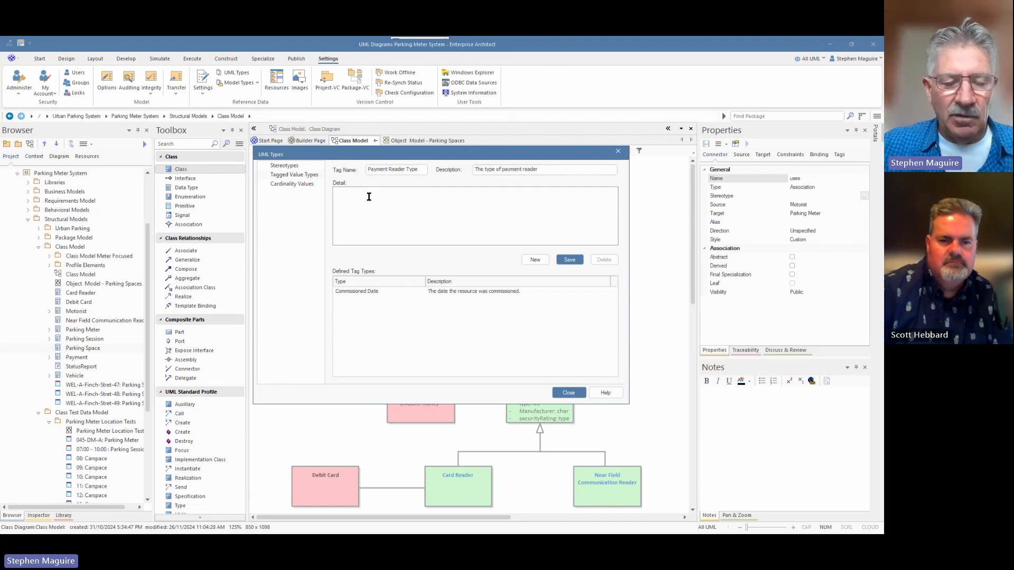
text(Type=Enum; Values=Evac-1, Evac-2, Payrec-1, Unspecified; Default=Unspecified;)
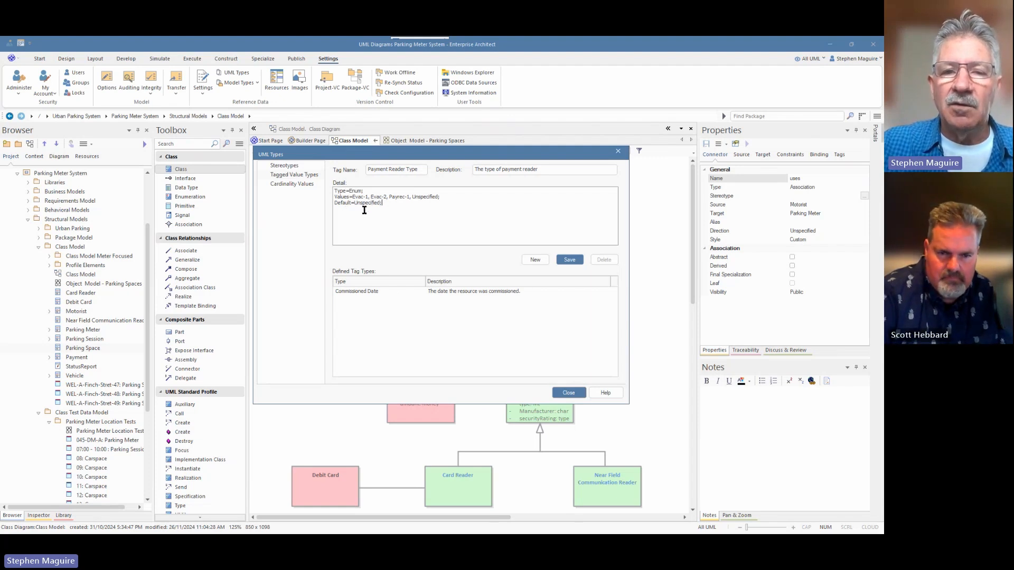
click(573, 262)
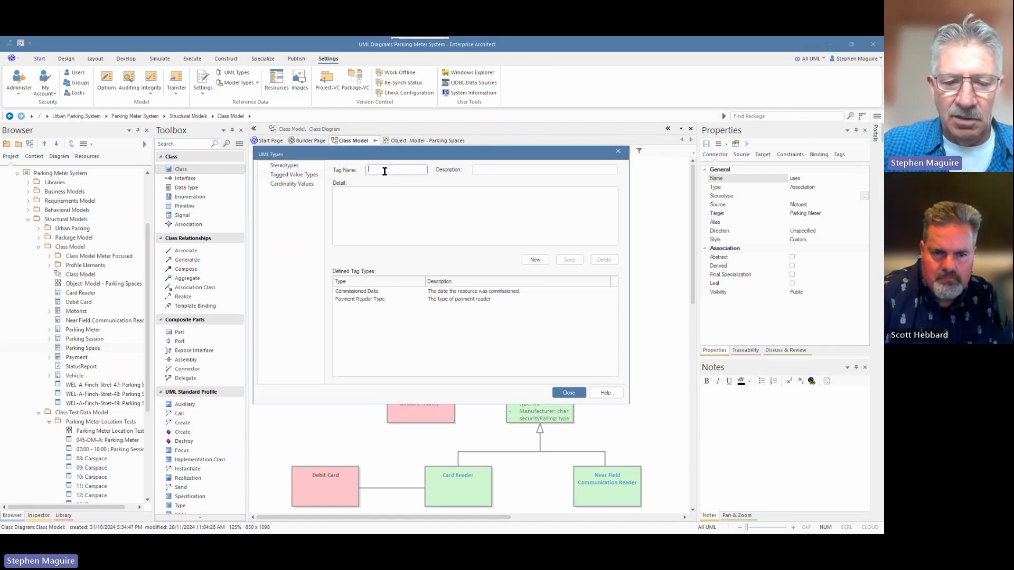
Step: Define a tag named Reader Error Codes with the description "List of Error Codes"
text(Reade)
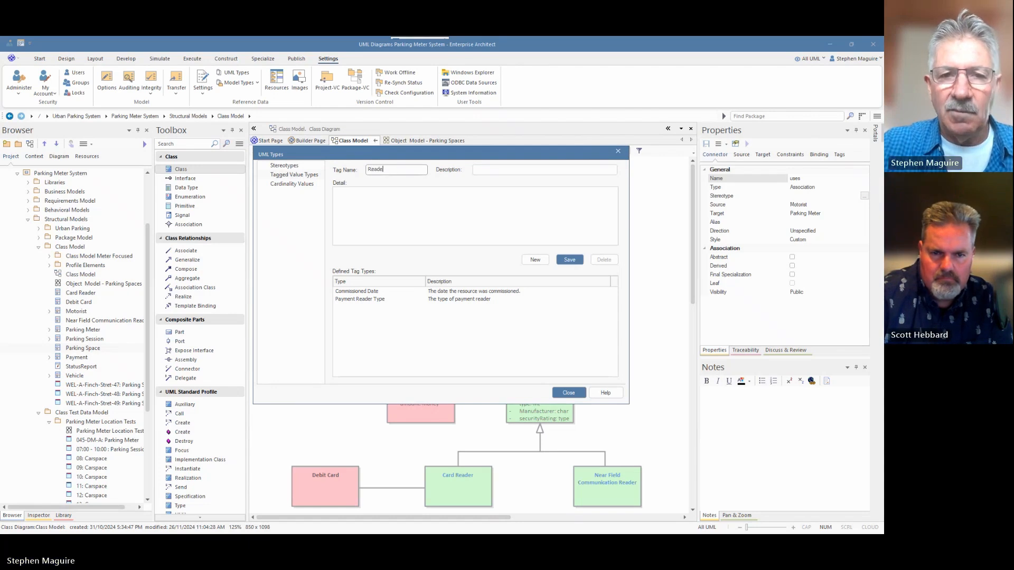
text(r Error)
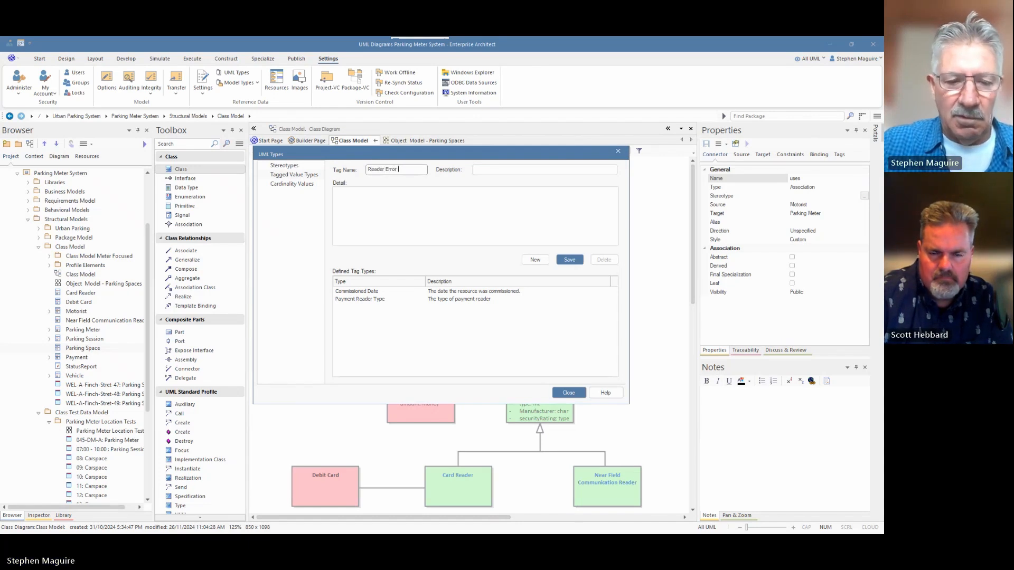
text( Codes)
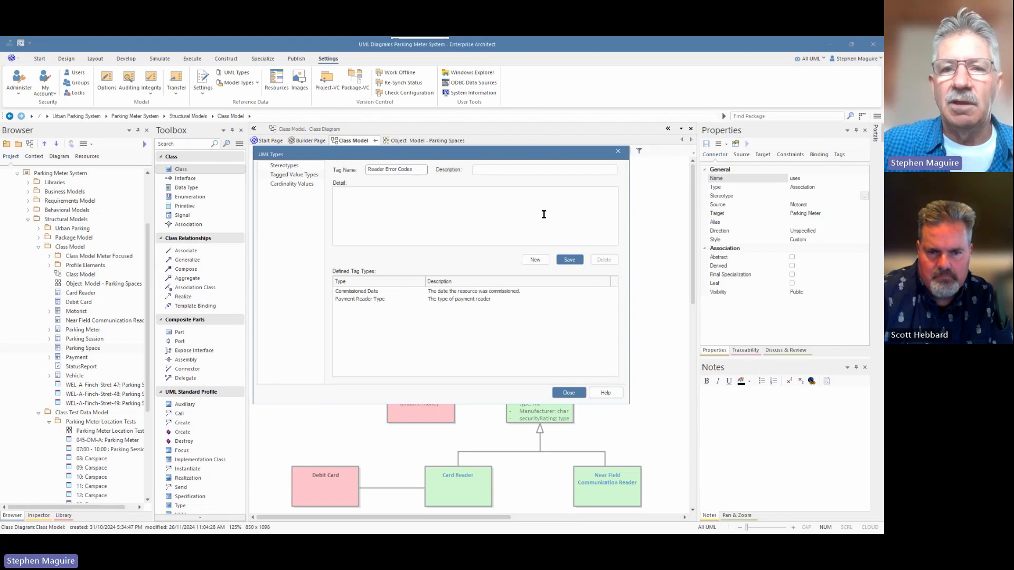
click(495, 171)
text(List )
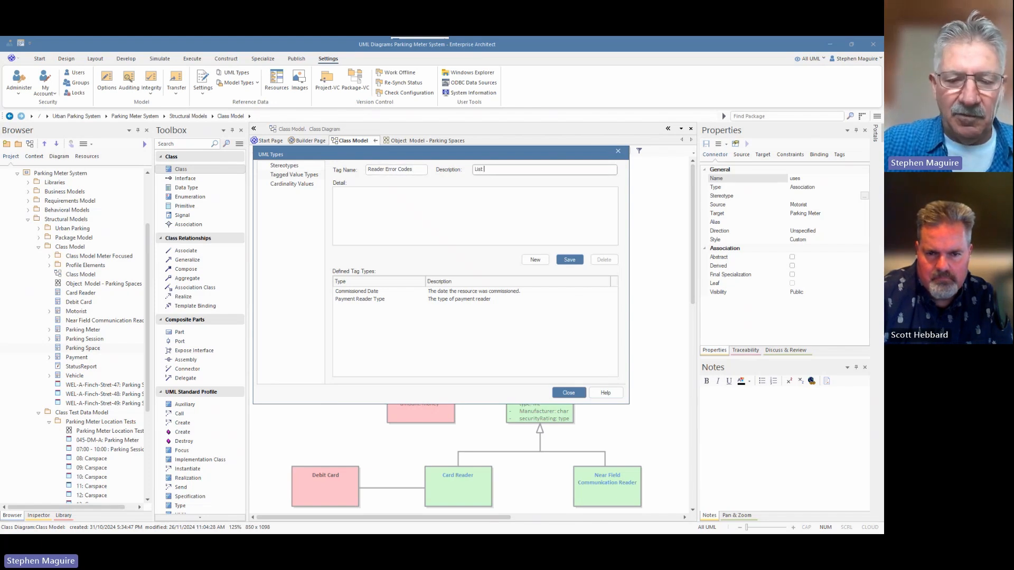
text(of Error)
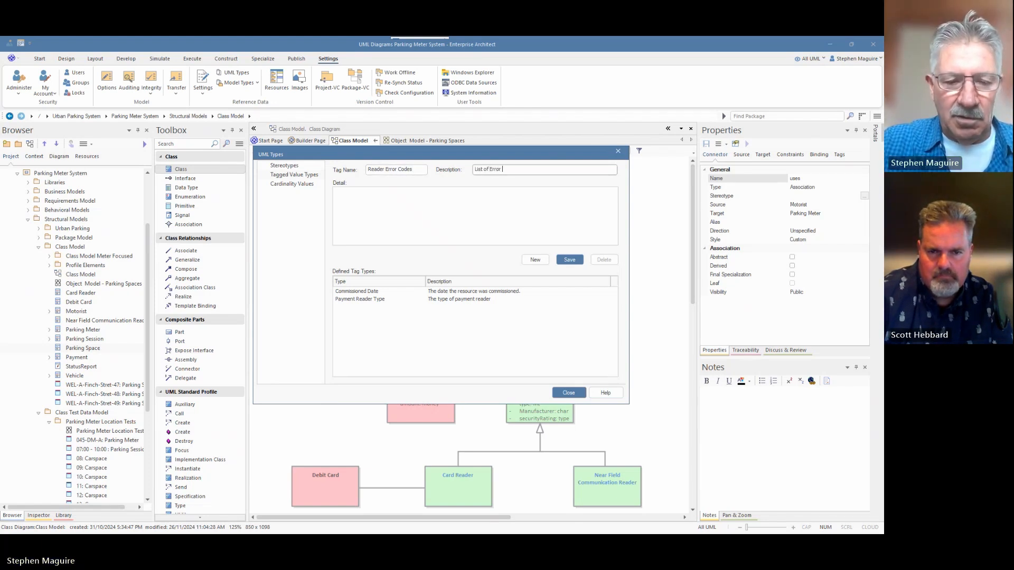
text( Codes)
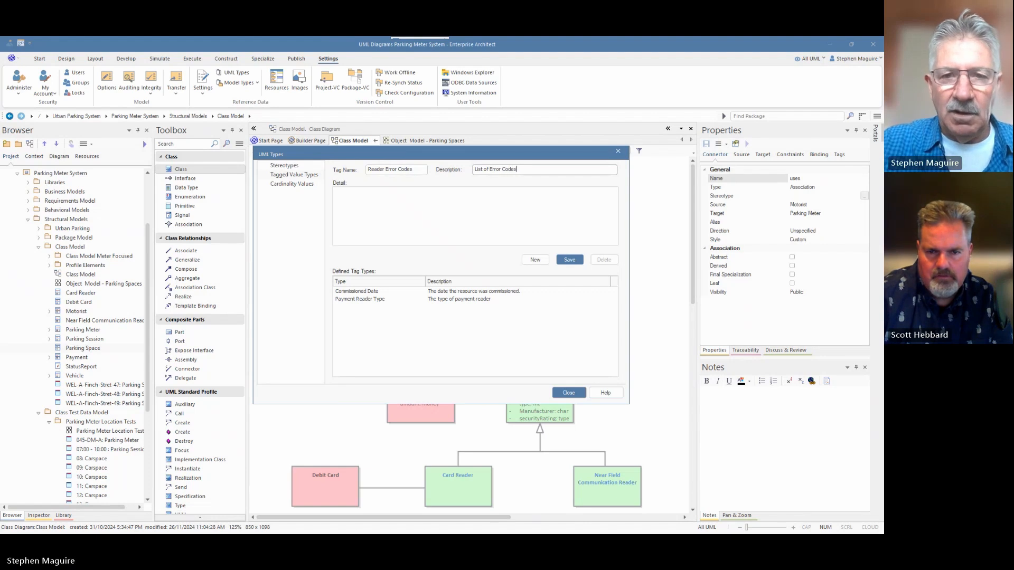
Step: Set the Reader Error Codes tag detail to Type=Memo; save the tagged value type and close the UML Types dialog
click(382, 197)
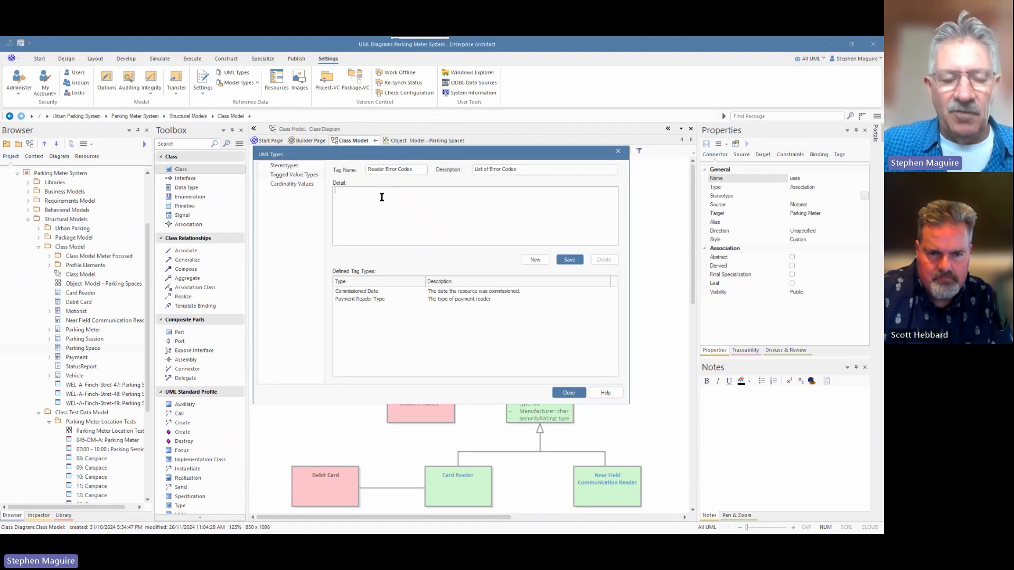
text(Type=Memo;)
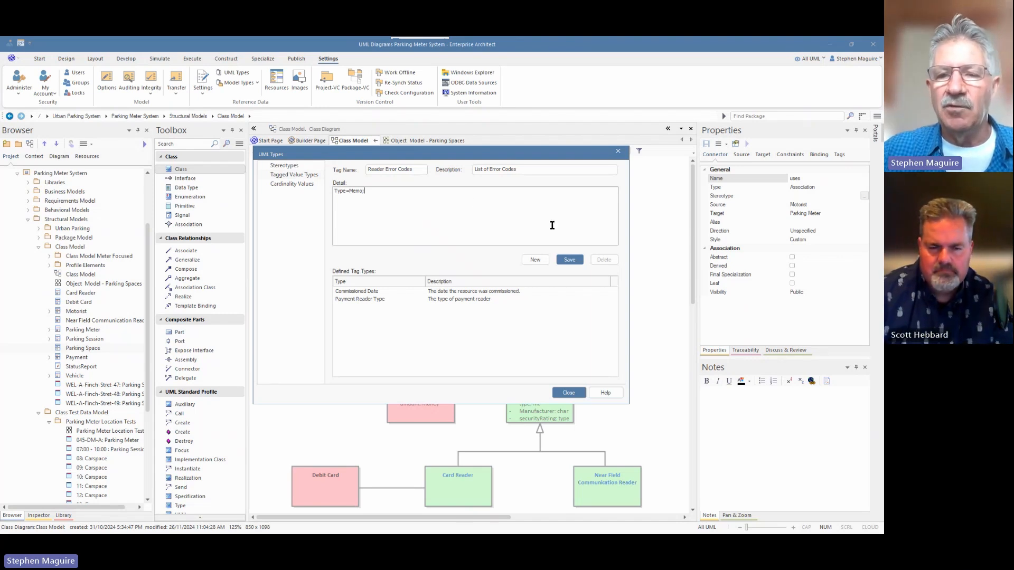
click(568, 260)
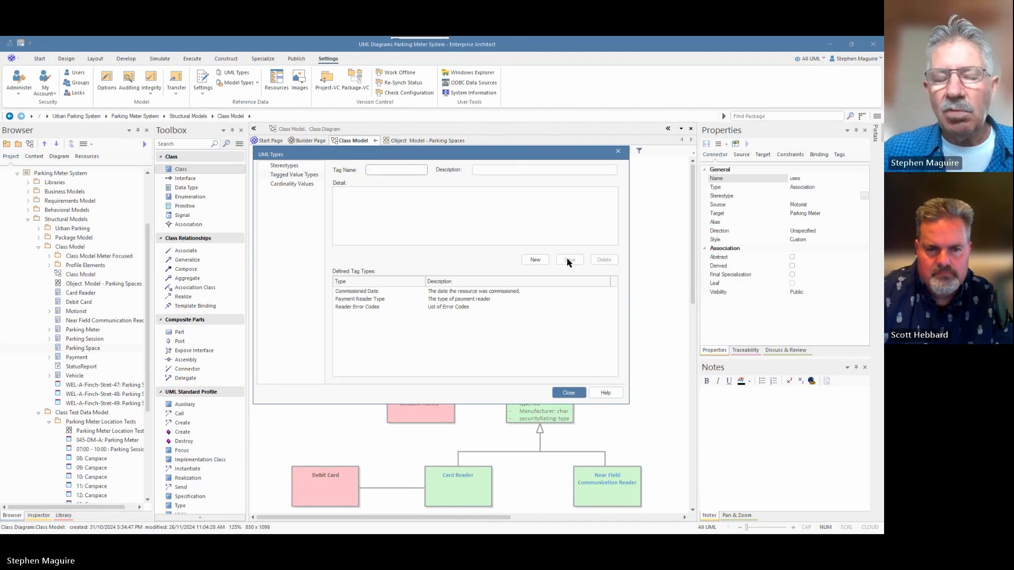
click(568, 393)
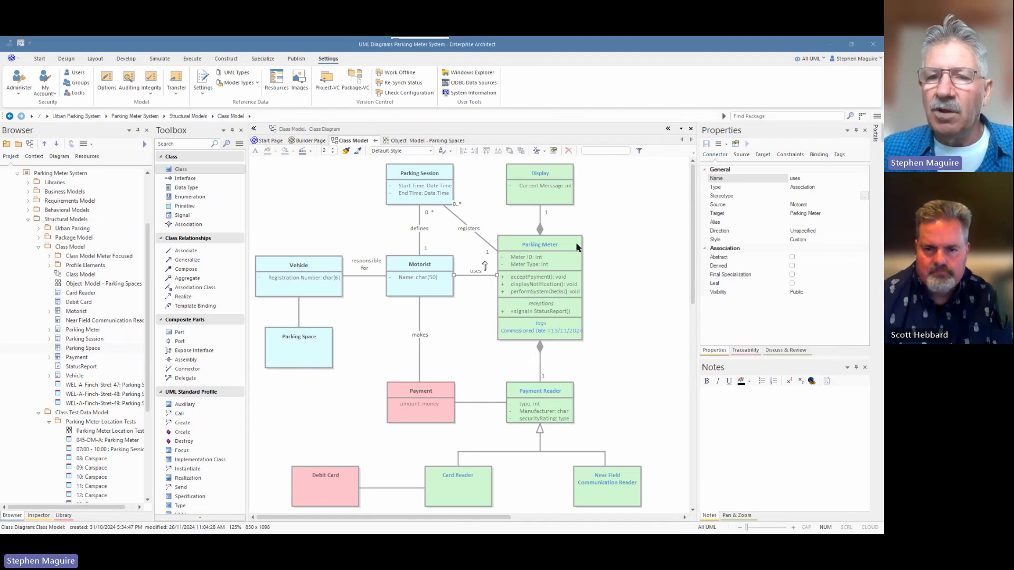
Step: Add the Payment Reader Type tagged value to the Parking Meter class and set it to Evac-1
drag(577, 246, 577, 252)
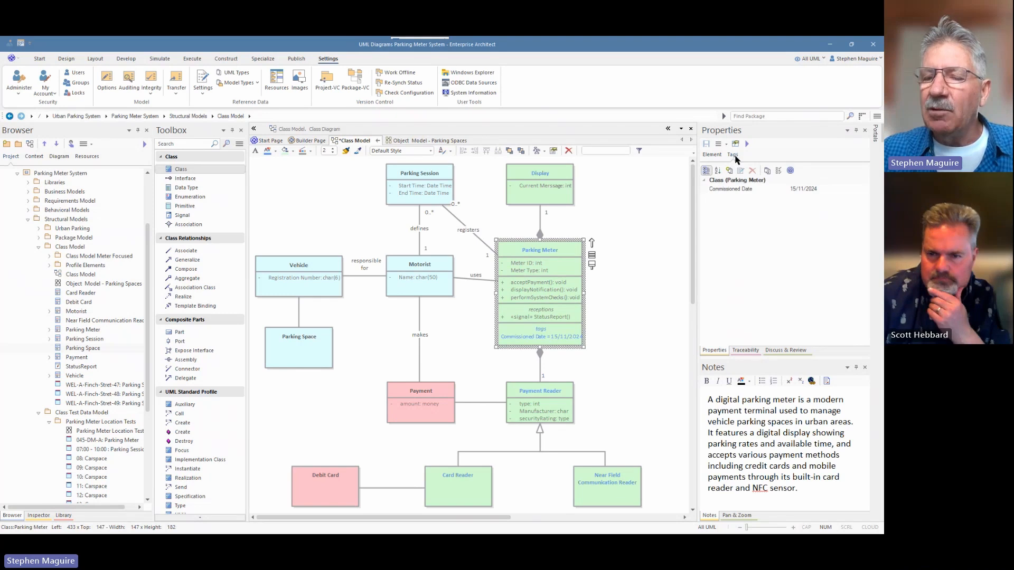
click(713, 154)
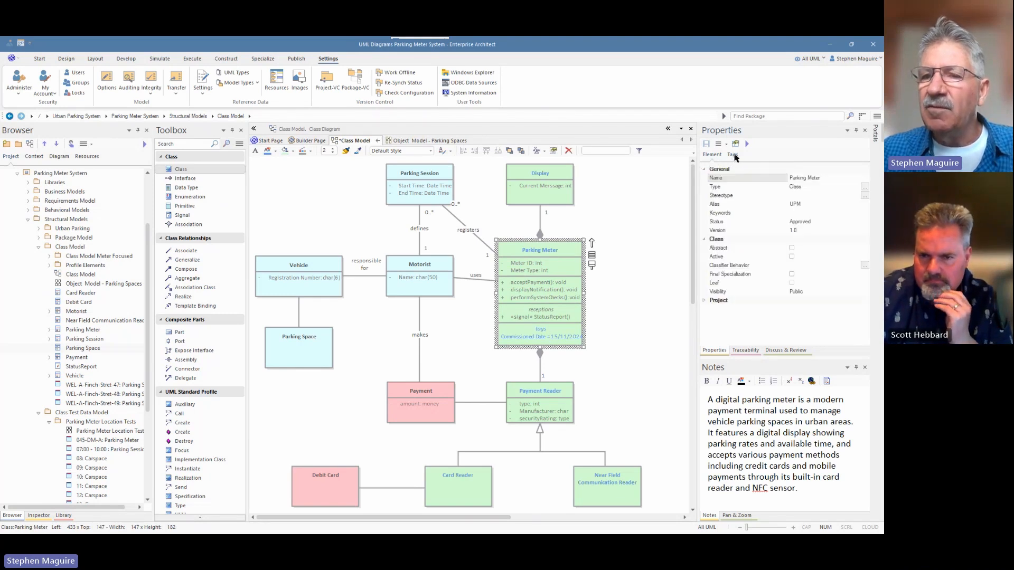
click(733, 155)
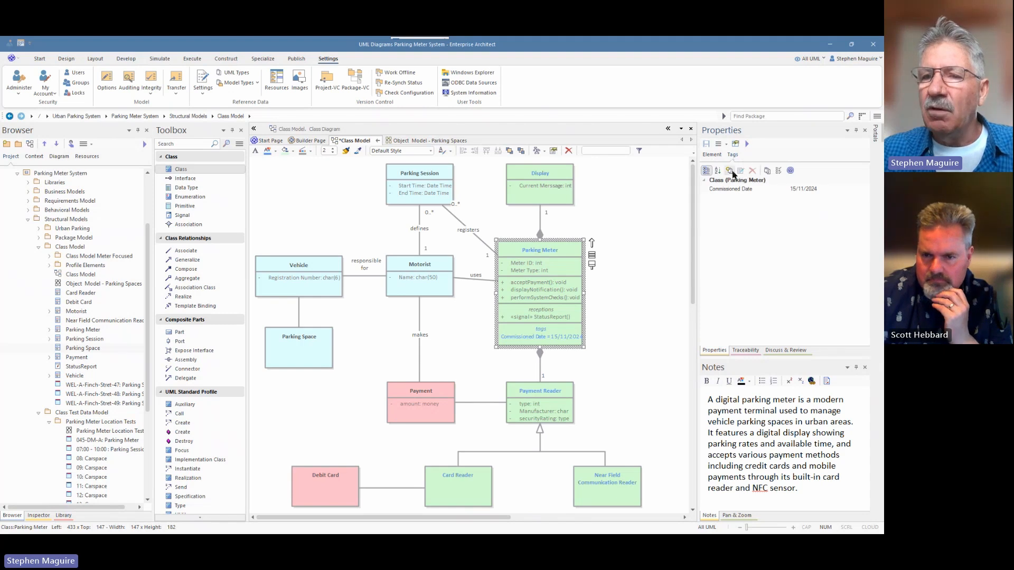
click(729, 171)
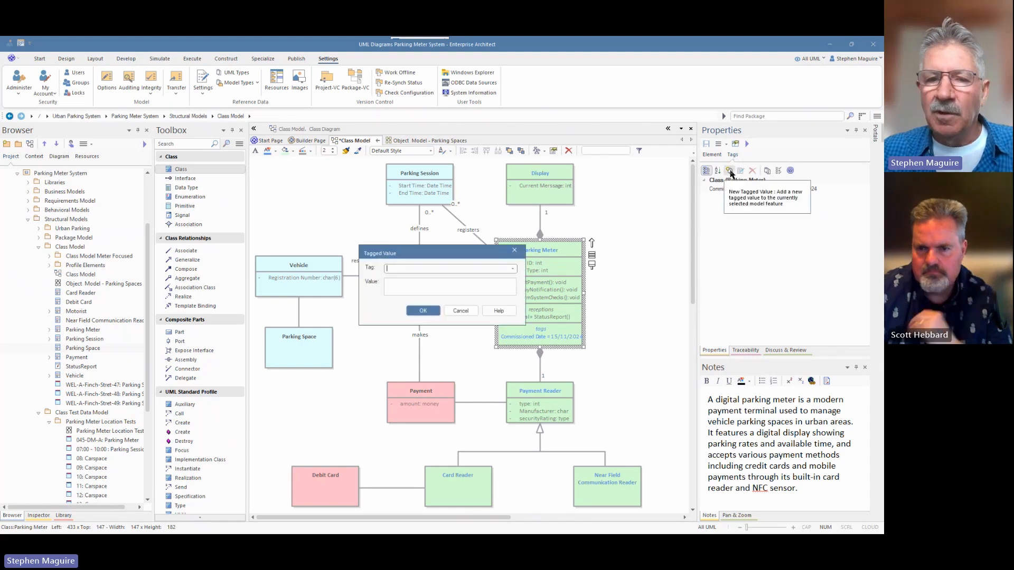
click(512, 269)
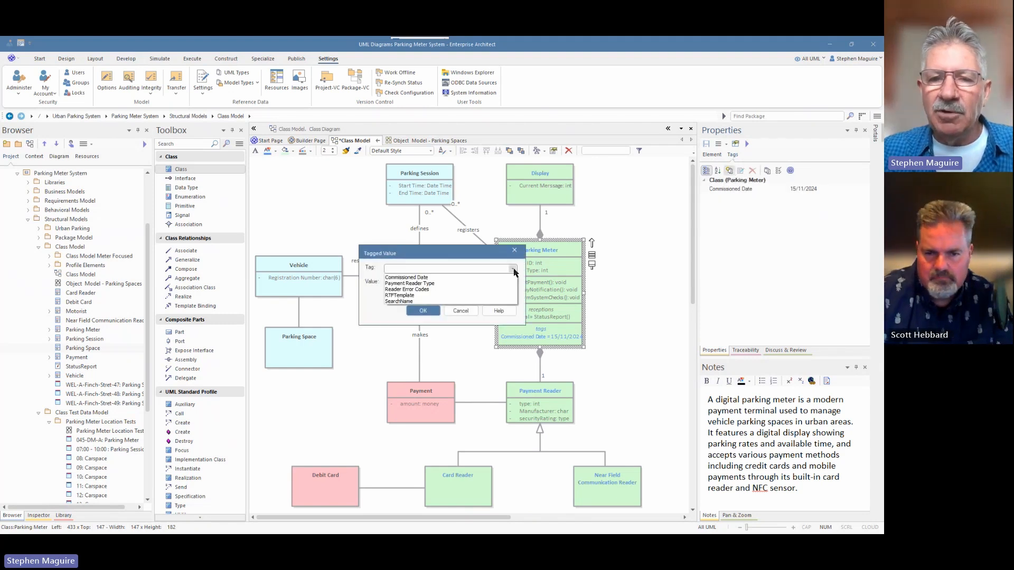
click(435, 287)
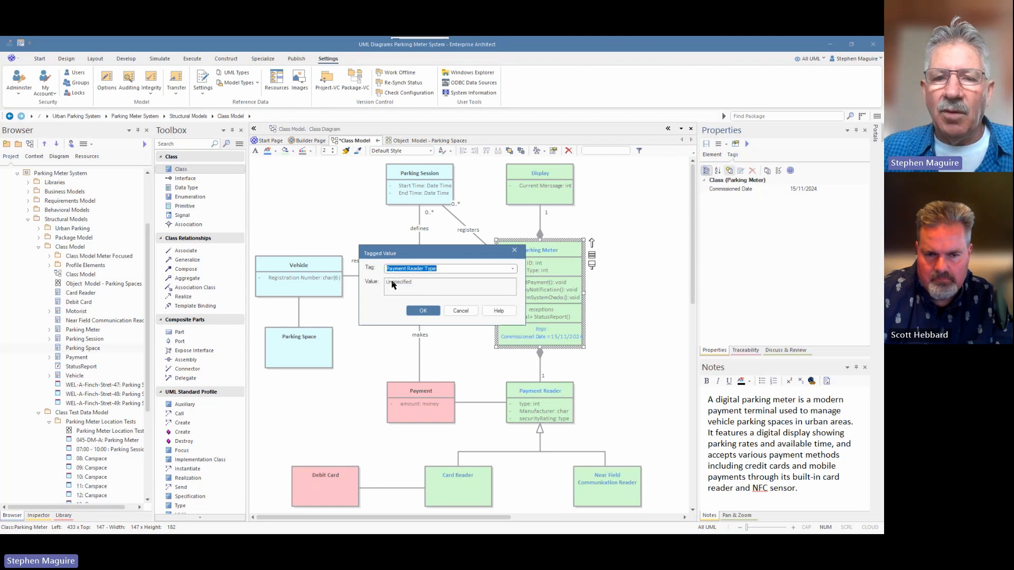
click(423, 311)
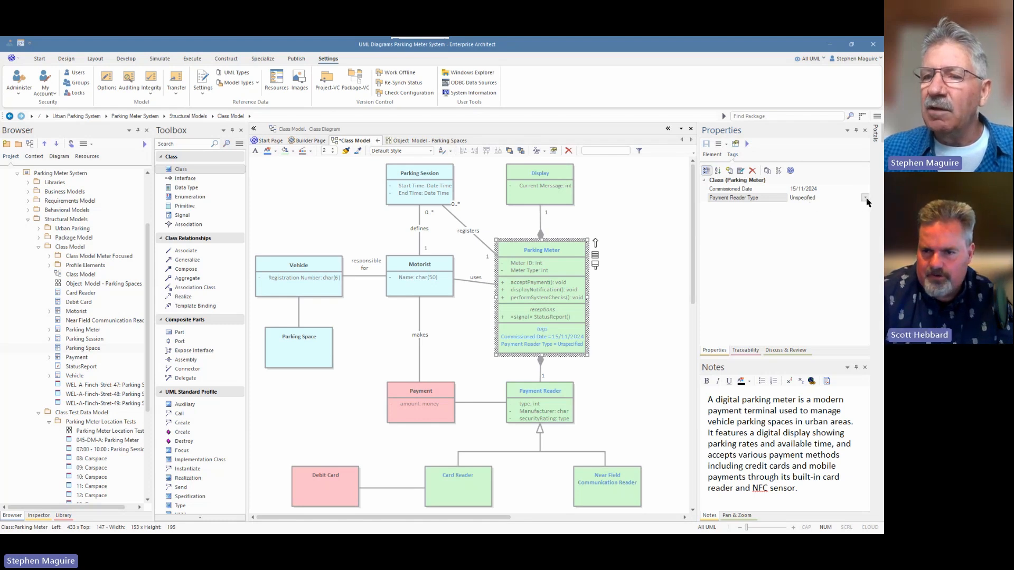
click(866, 198)
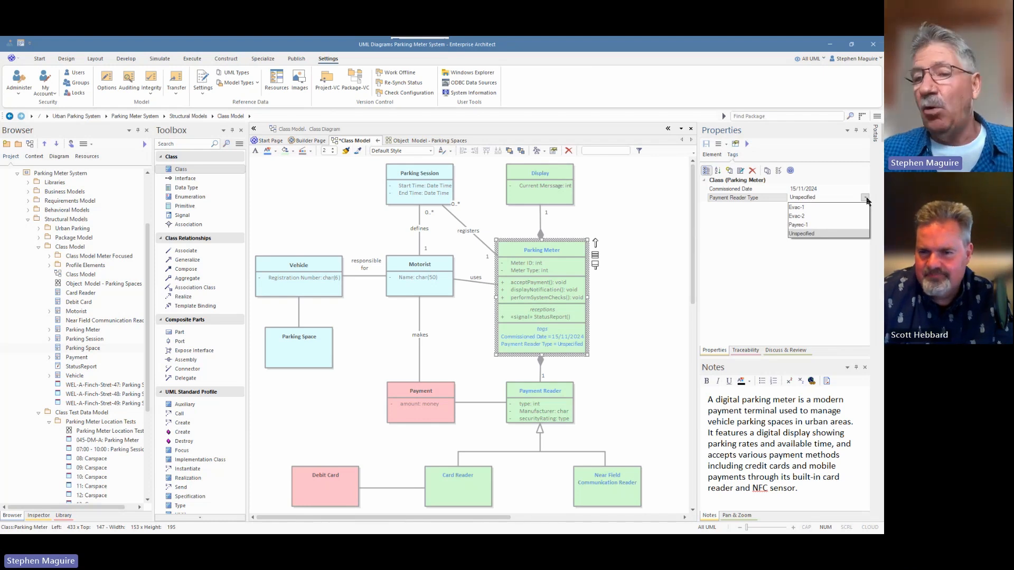
click(802, 208)
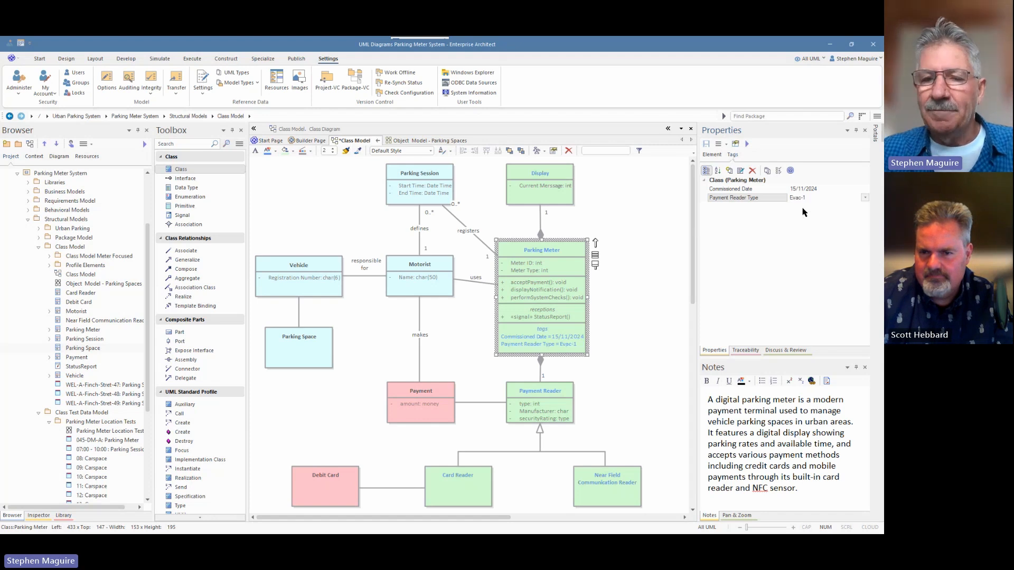
Step: Add the Reader Error Codes tagged value to the Payment Reader class
click(565, 396)
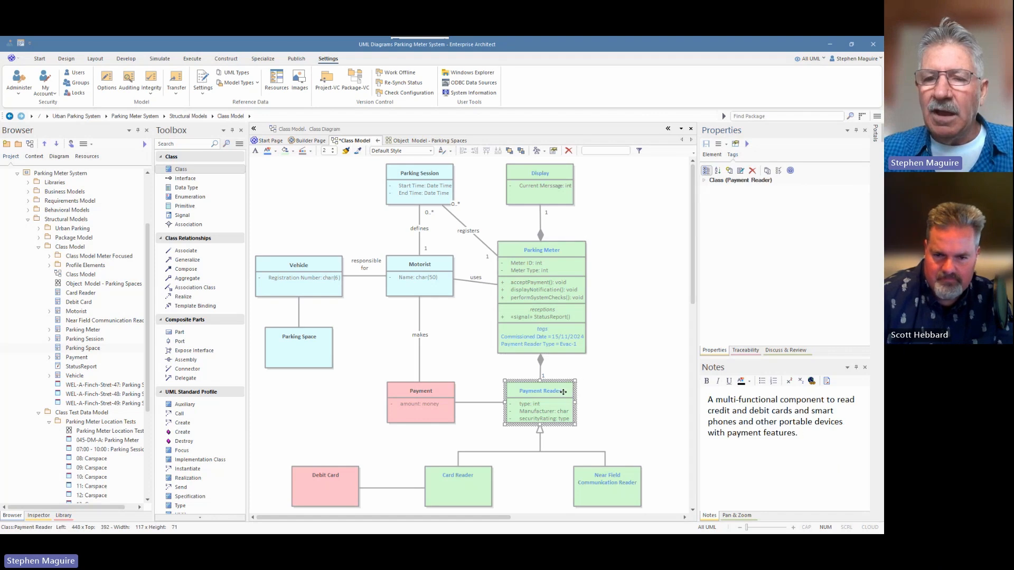
click(730, 172)
click(512, 269)
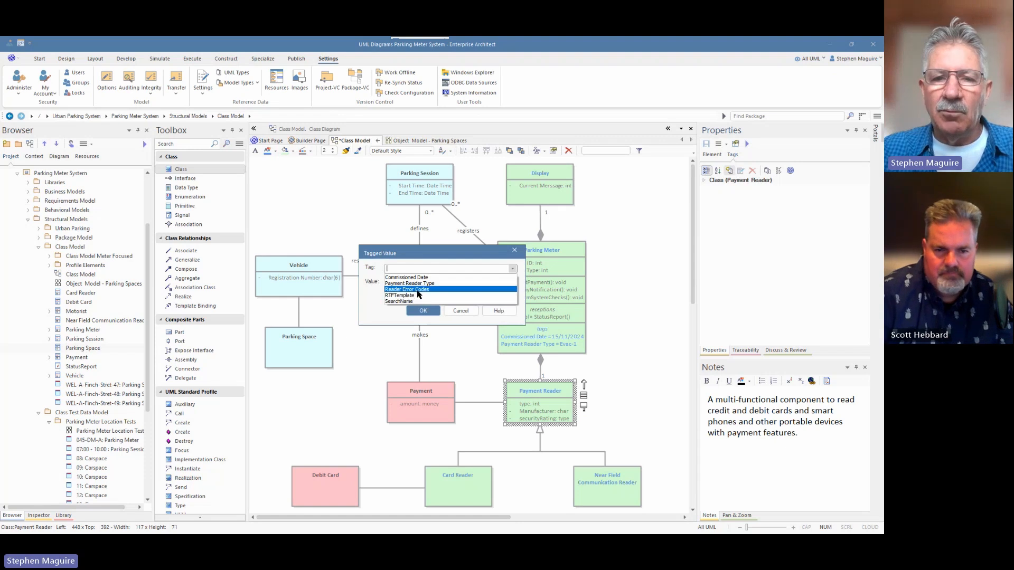
click(419, 290)
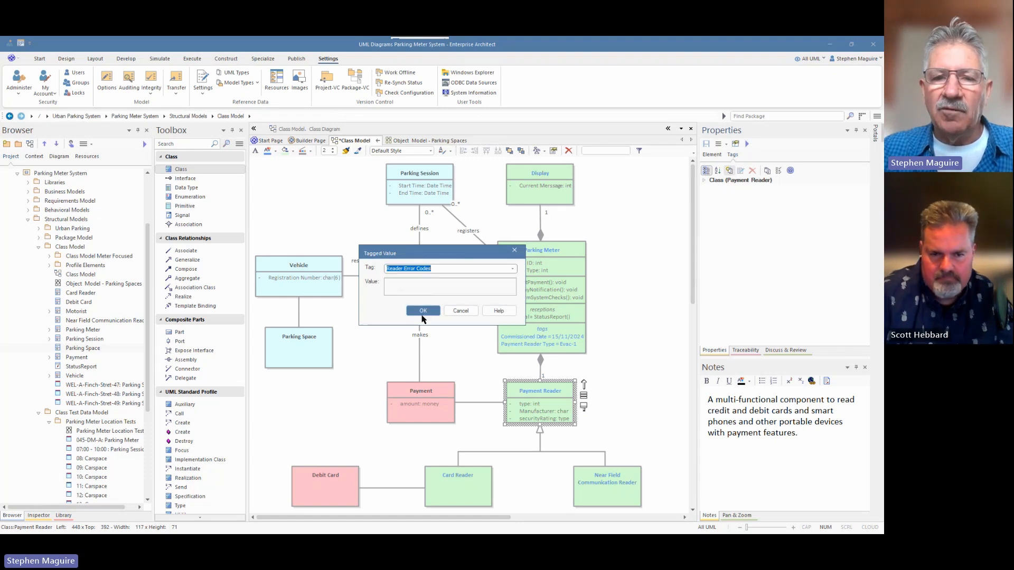
click(423, 311)
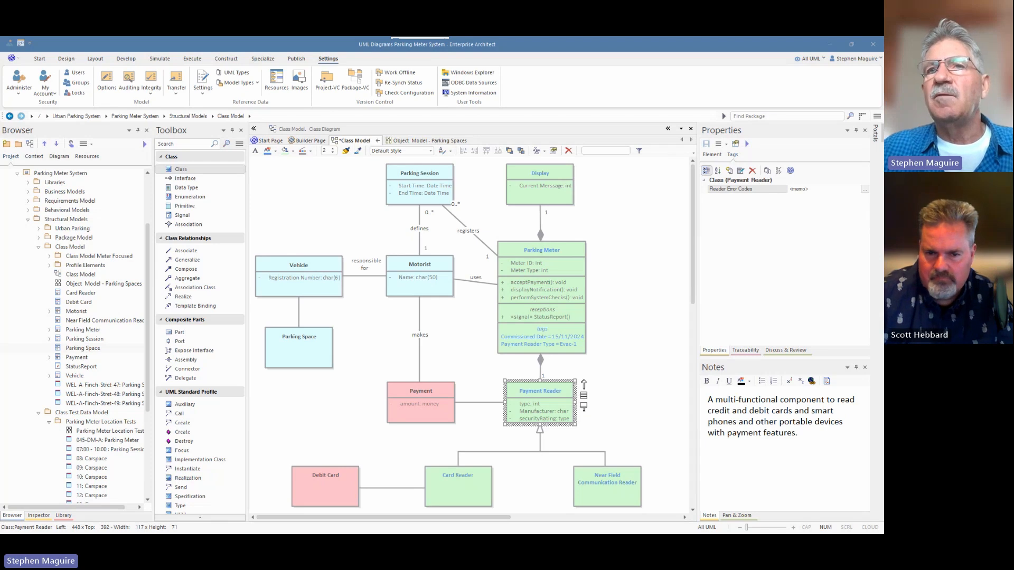
Step: Copy the error code list from 401: Insufficient Funds to 407: Transaction Amount Too Low/High out of the tagged value note
click(864, 189)
key(ctrl+c)
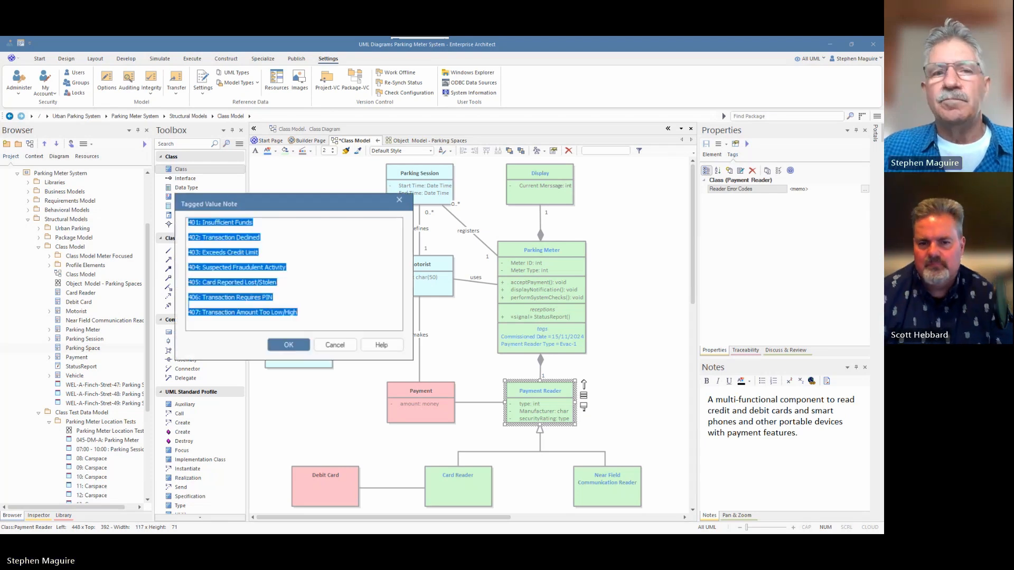
drag(264, 208, 792, 40)
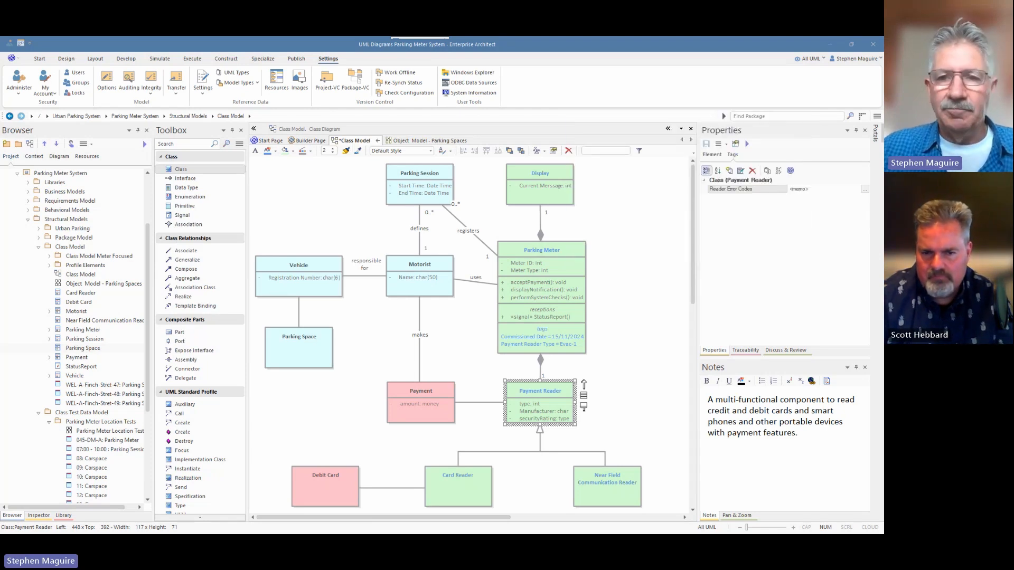
Step: Enable the Tags compartment in the compartment visibility settings of the Payment Reader class
right_click(563, 390)
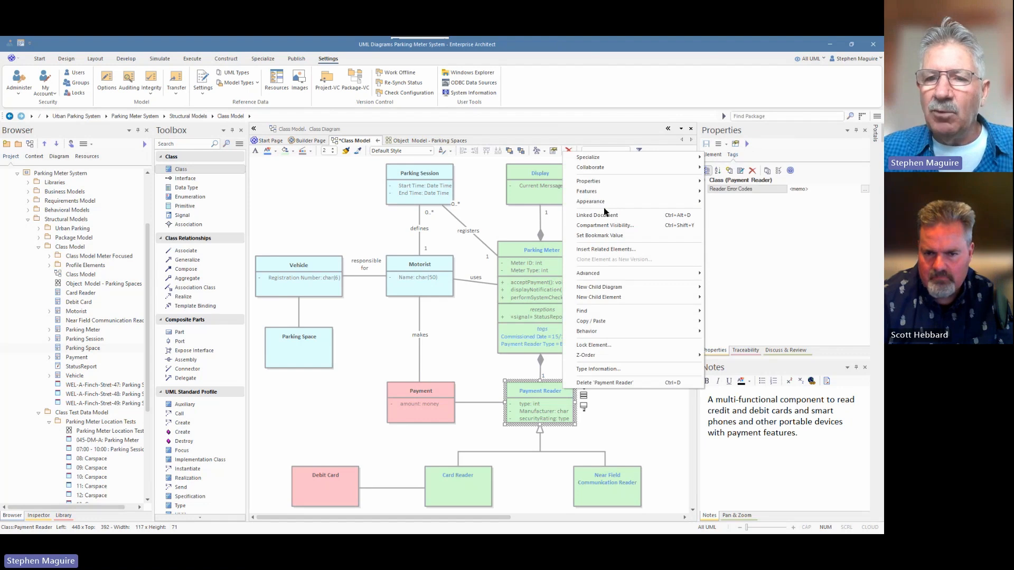
click(605, 226)
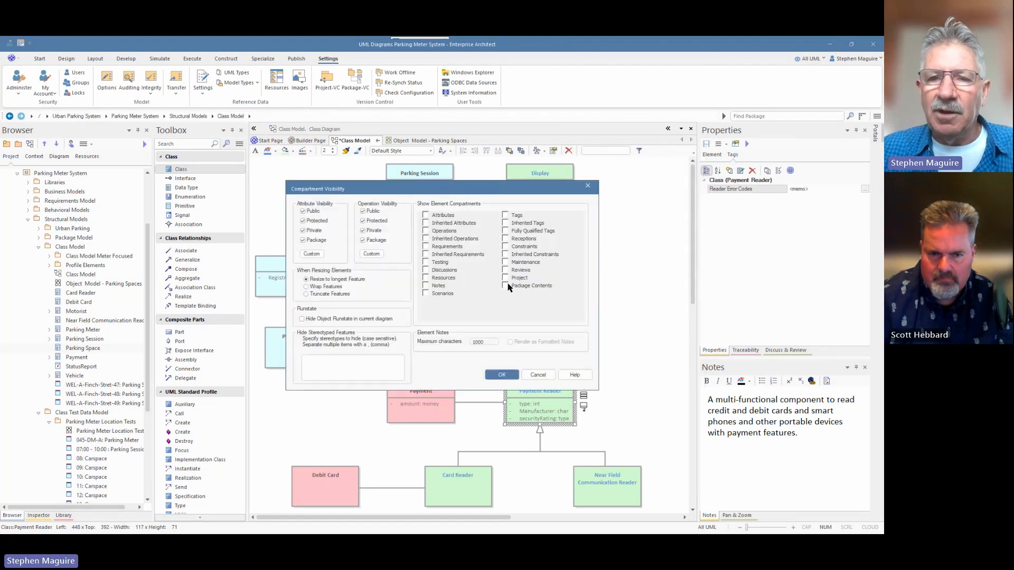
click(504, 215)
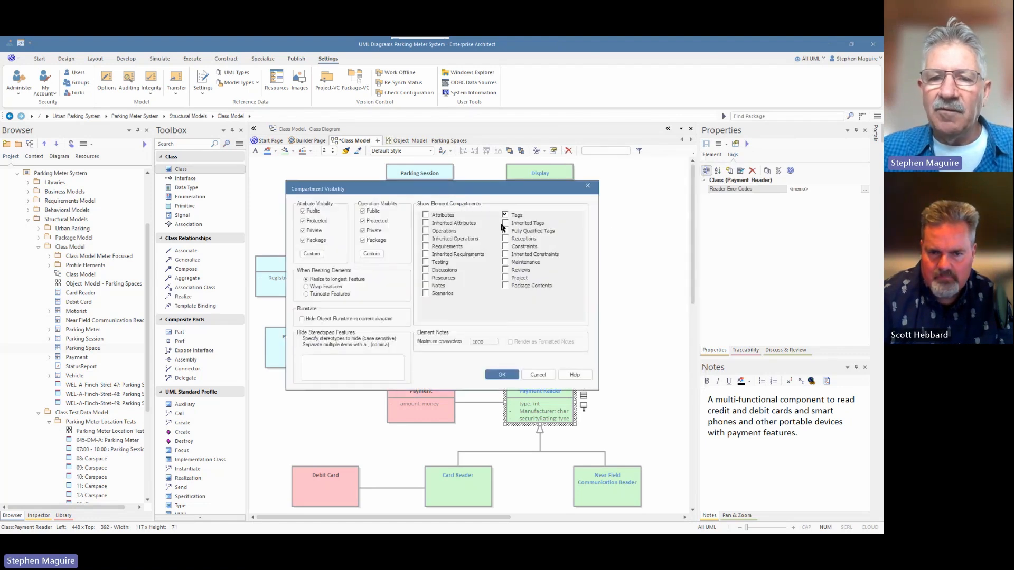
click(502, 374)
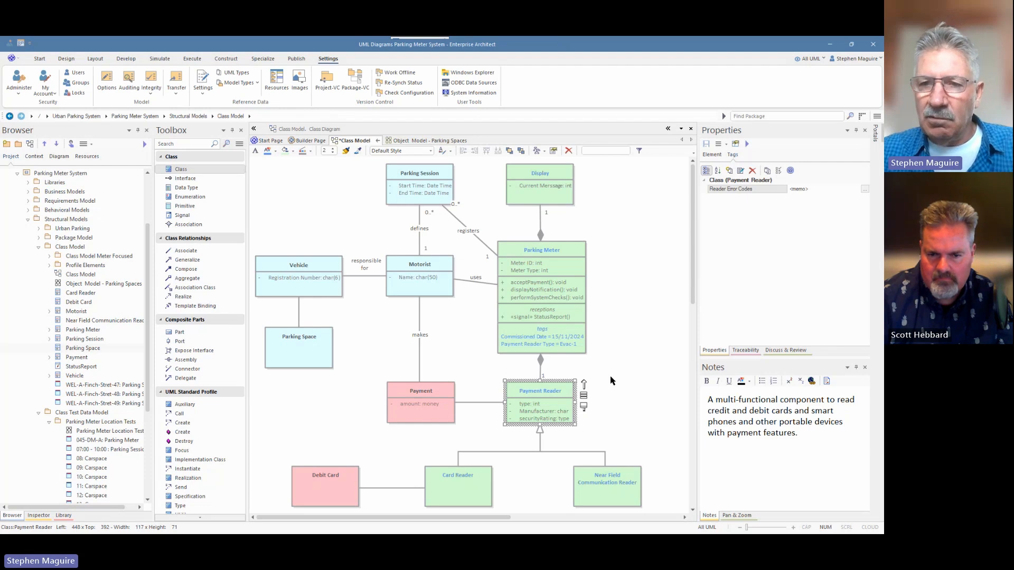
click(600, 407)
click(539, 420)
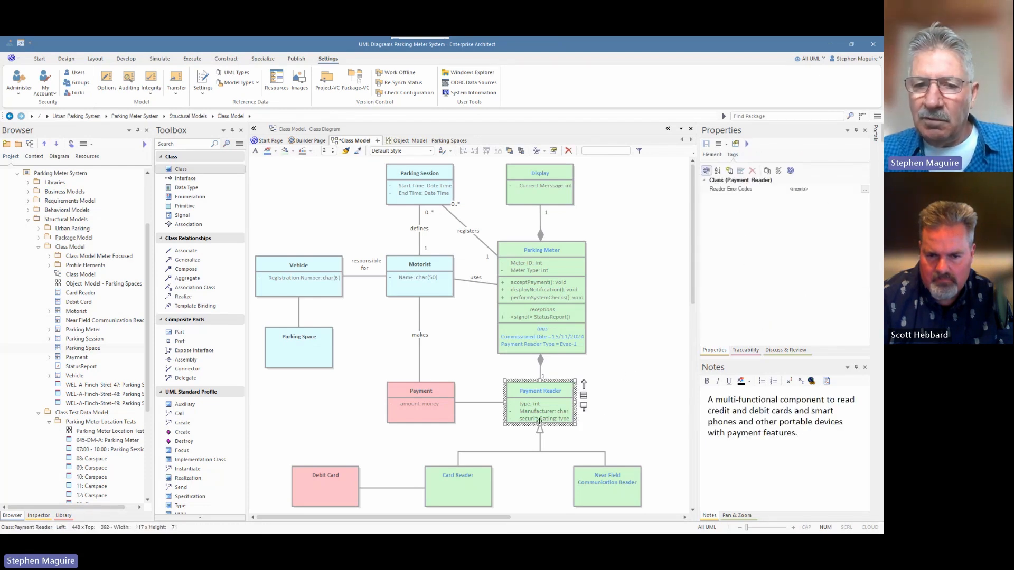
Step: Recheck the Tags setting in the compartment visibility of the Payment Reader class and try to resize the element
right_click(553, 389)
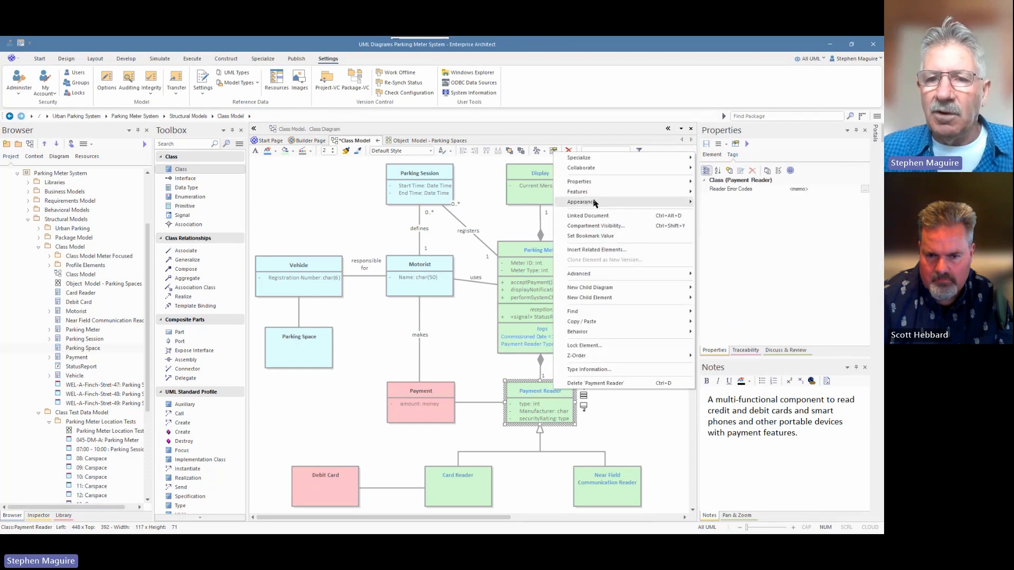
click(602, 225)
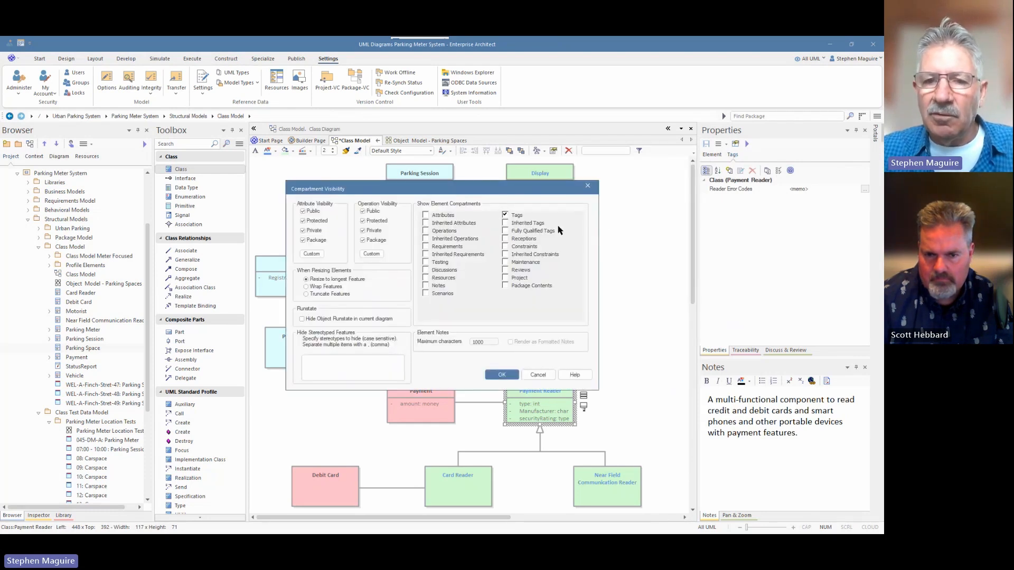
click(502, 375)
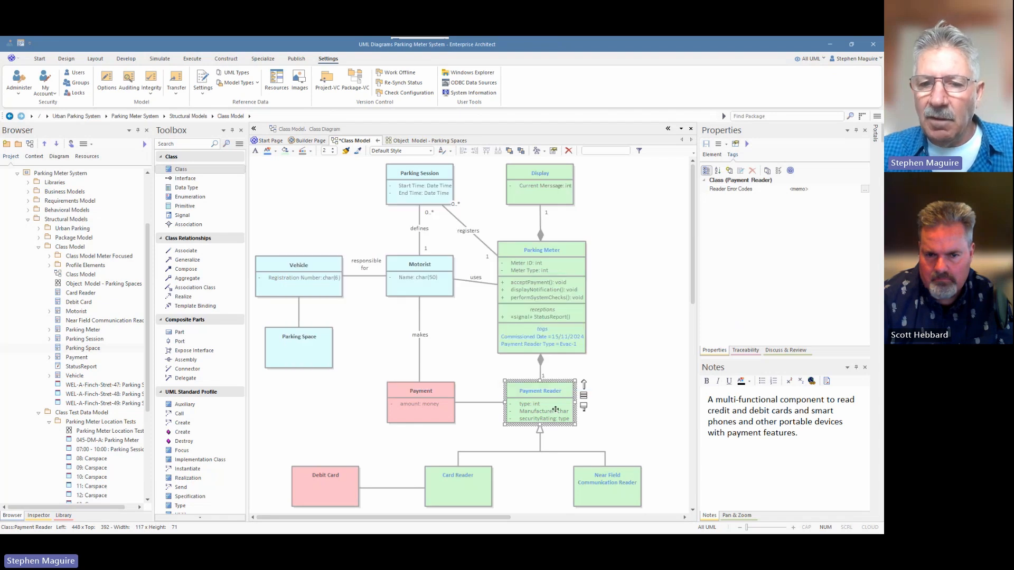
drag(540, 425, 540, 424)
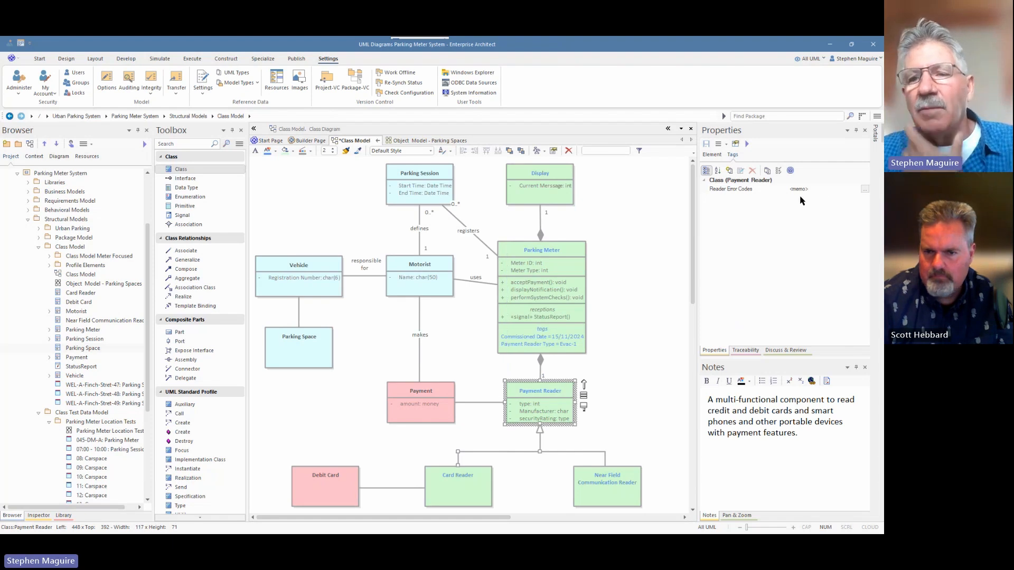
Step: Paste the copied error code list, 401: Insufficient Funds to 407: Transaction Amount Too Low/High, into Payment Reader's Reader Error Codes tagged value
click(864, 189)
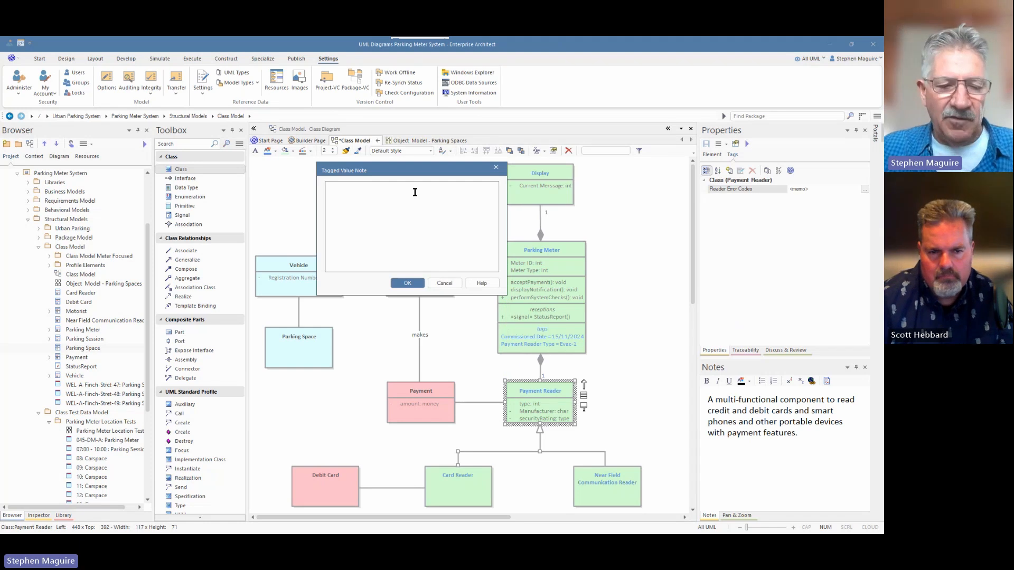
key(ctrl+v)
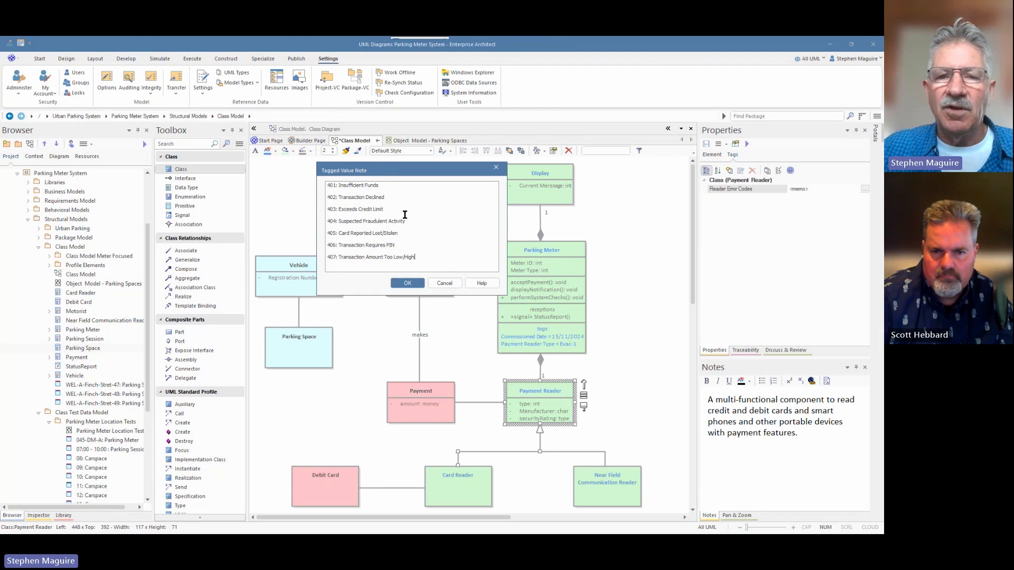
click(410, 284)
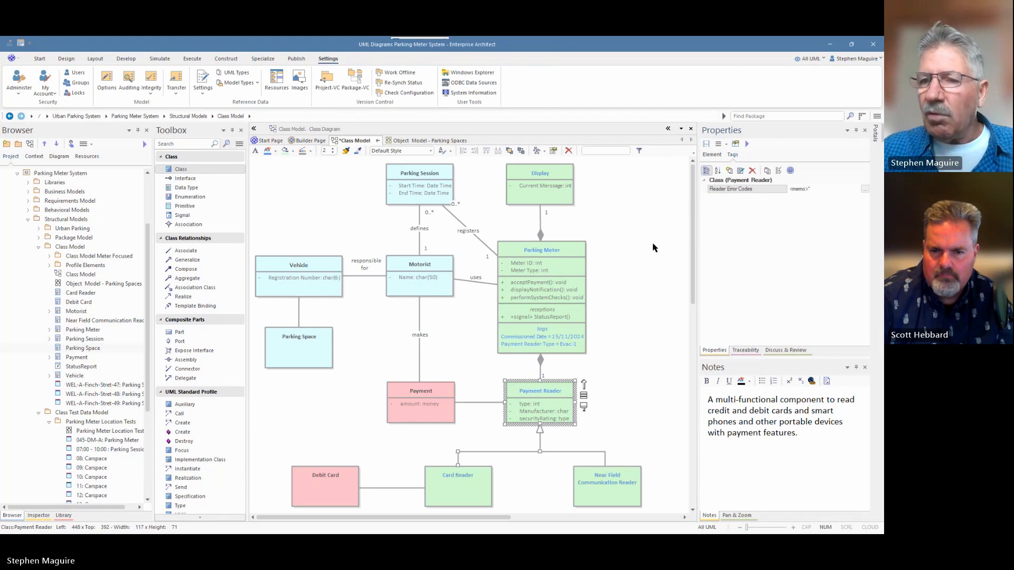
click(578, 256)
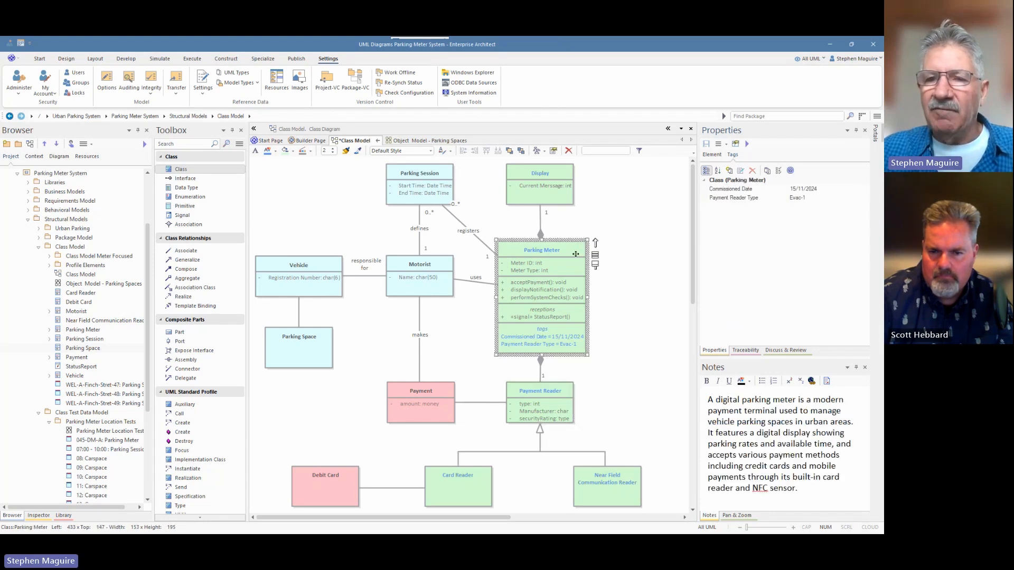
click(633, 247)
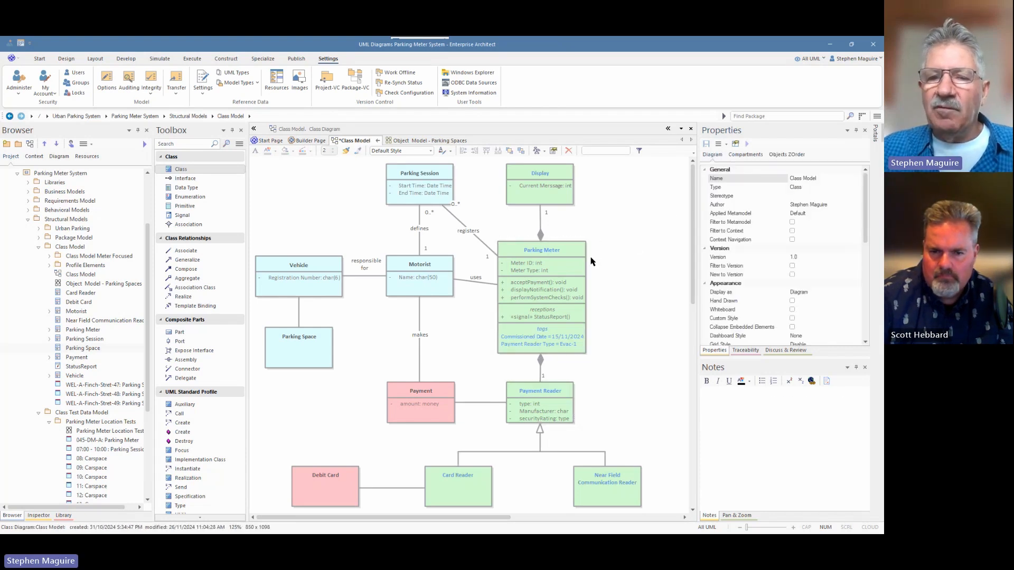
click(575, 256)
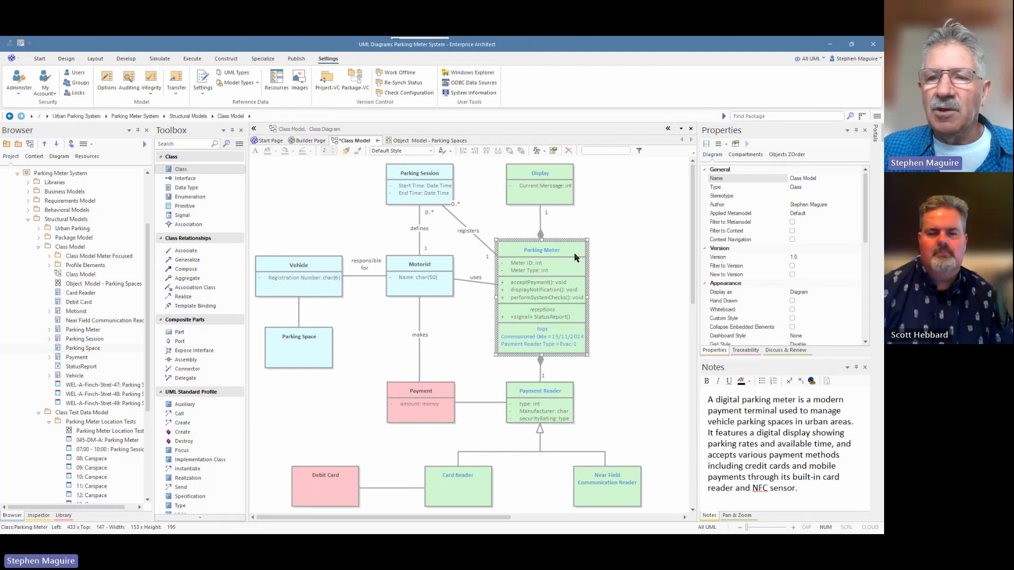
click(555, 412)
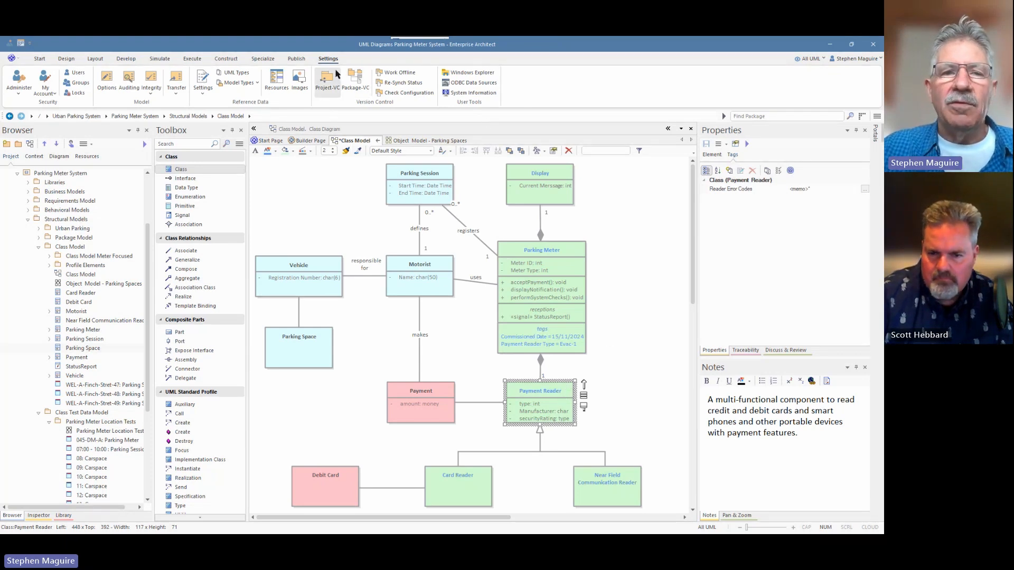
Step: Add 0..5 as a new cardinality value in the model's UML types
click(235, 73)
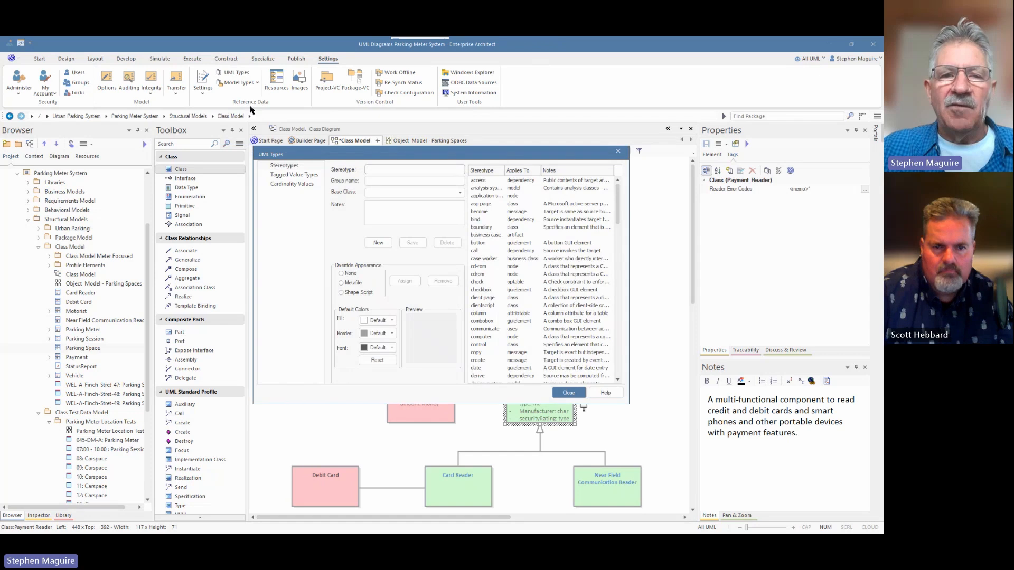
click(299, 185)
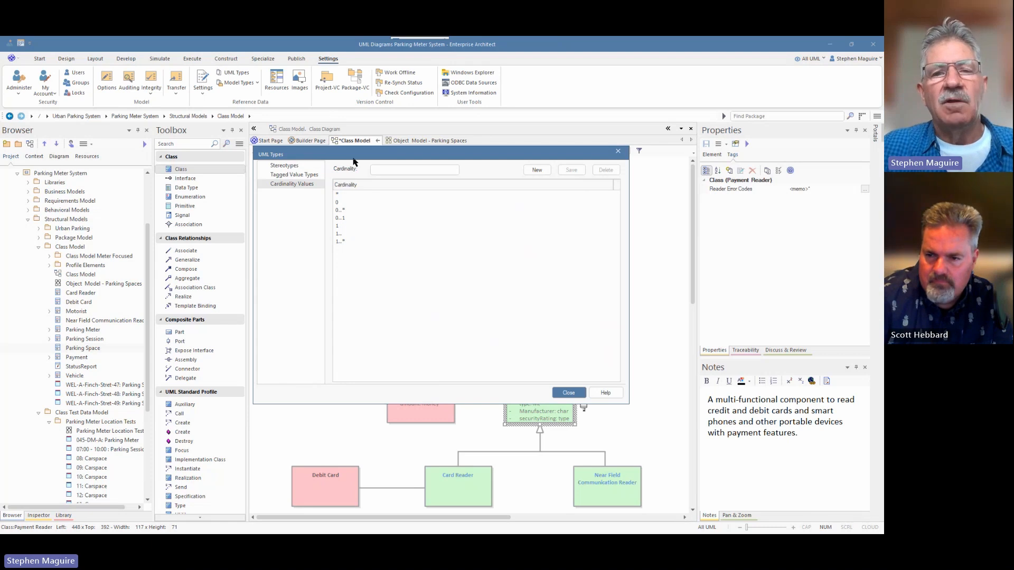
click(536, 171)
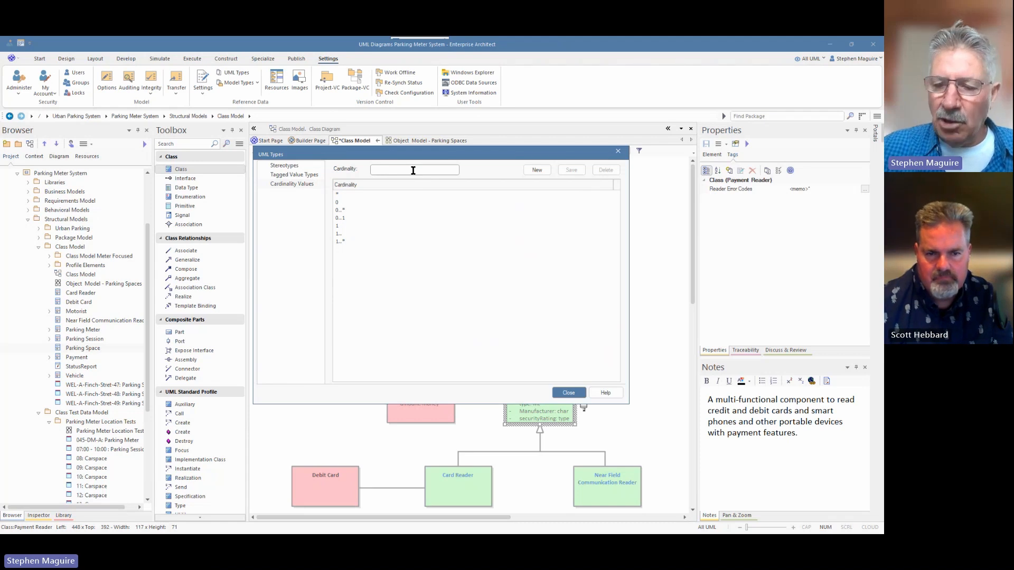
text(00)
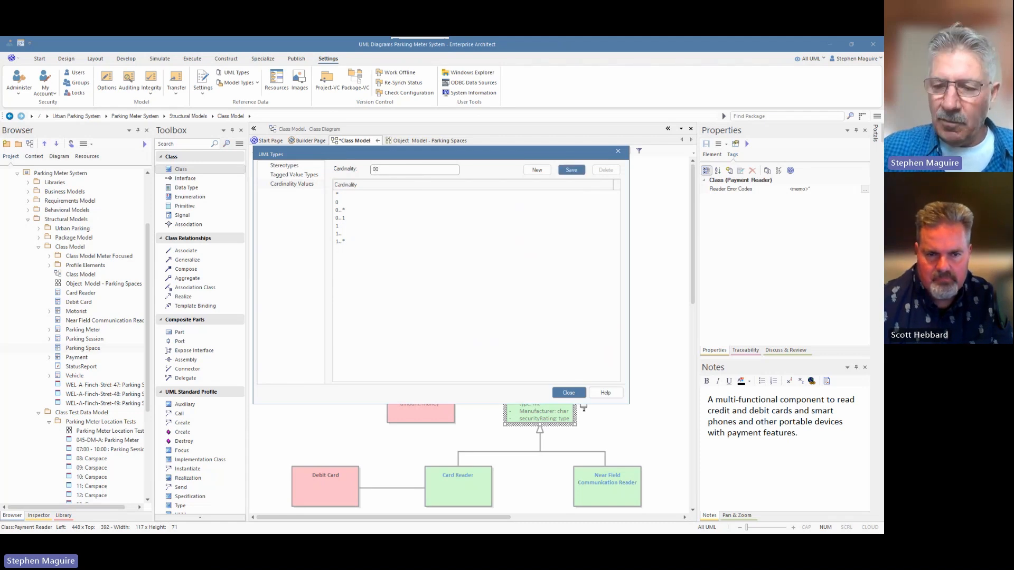
text(..5)
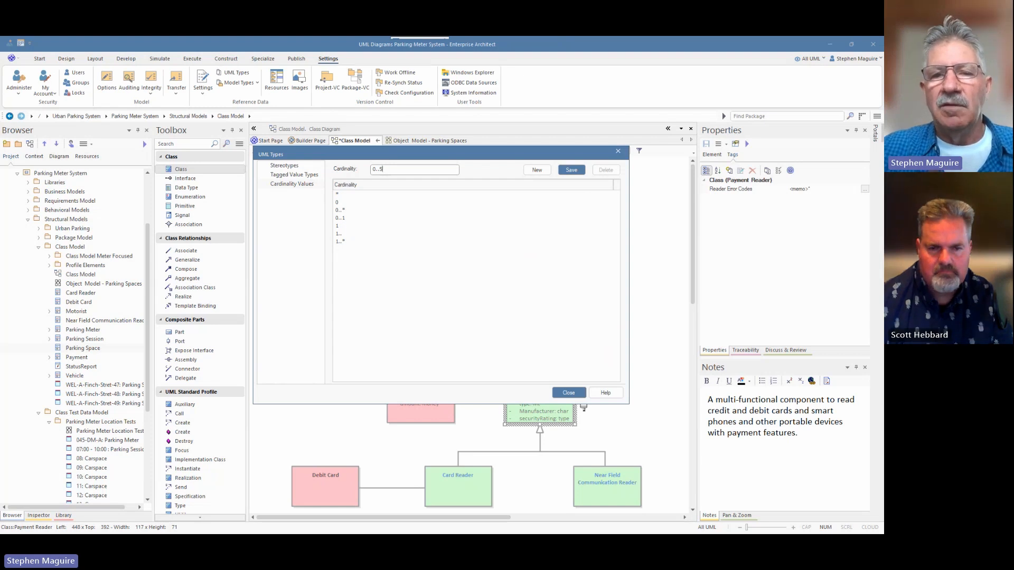
click(572, 170)
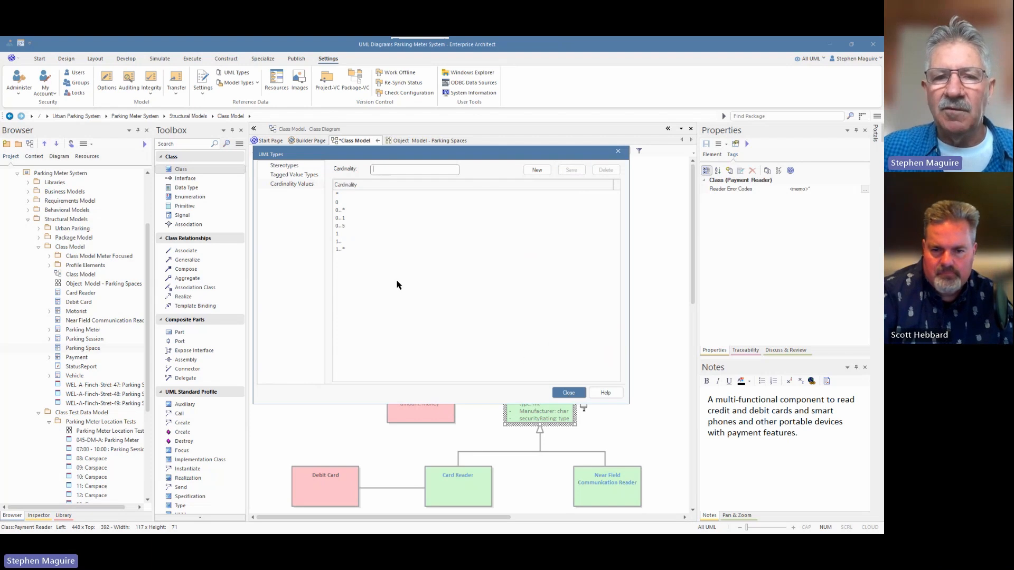
click(562, 393)
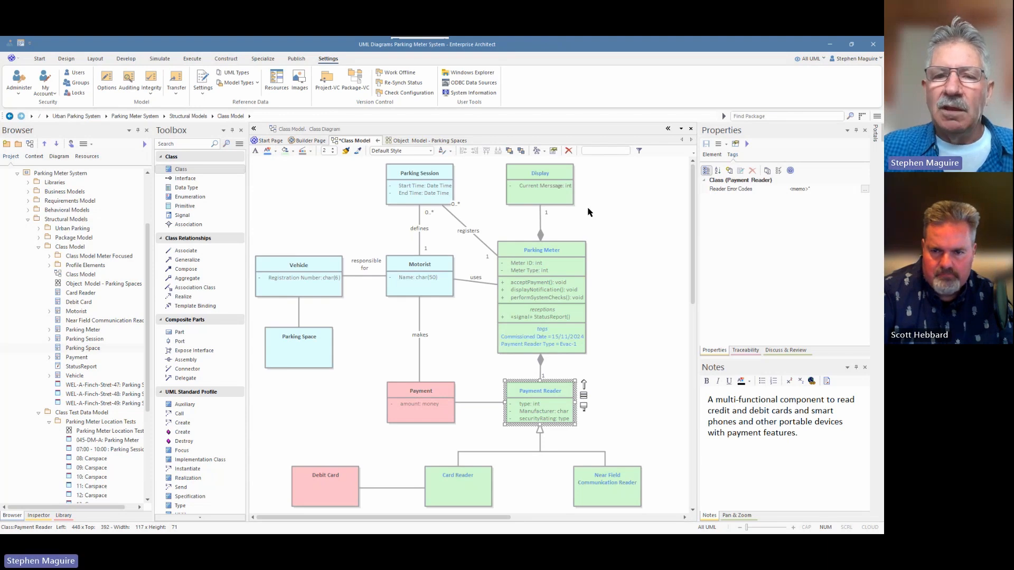
Step: Set the Parking Session (source) multiplicity of the defines association to 0..5 and save the change
click(419, 219)
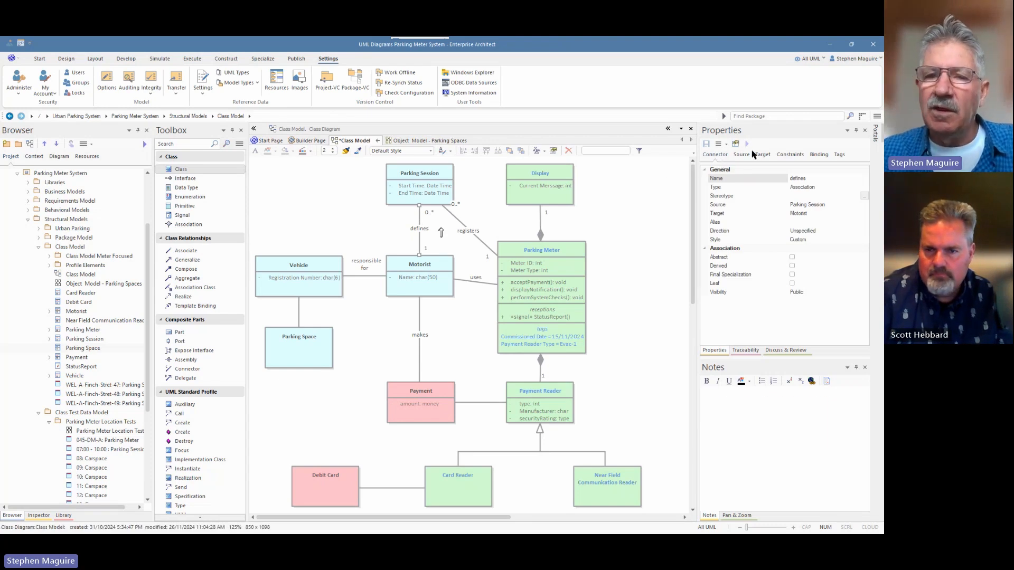
click(740, 155)
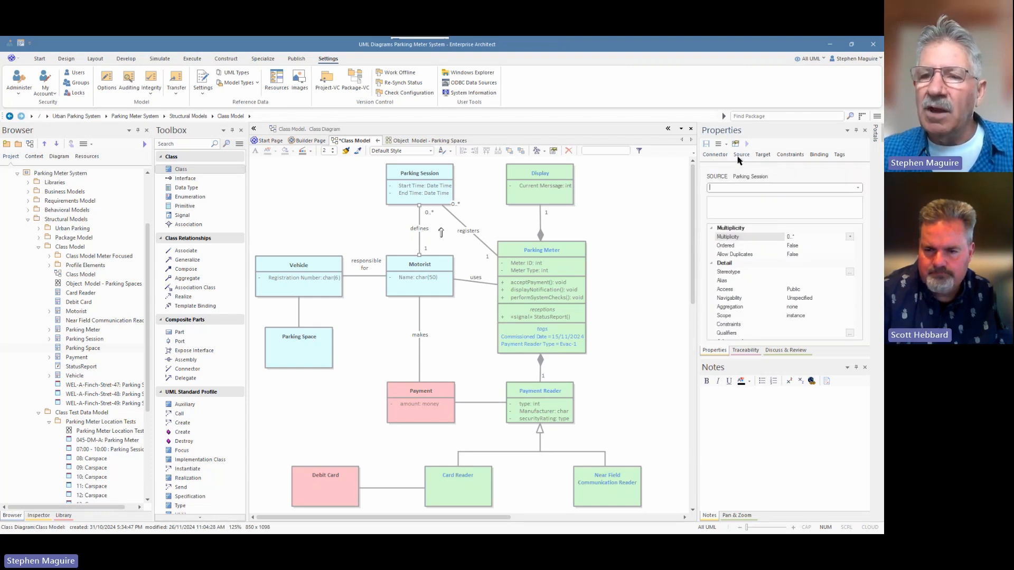
click(763, 155)
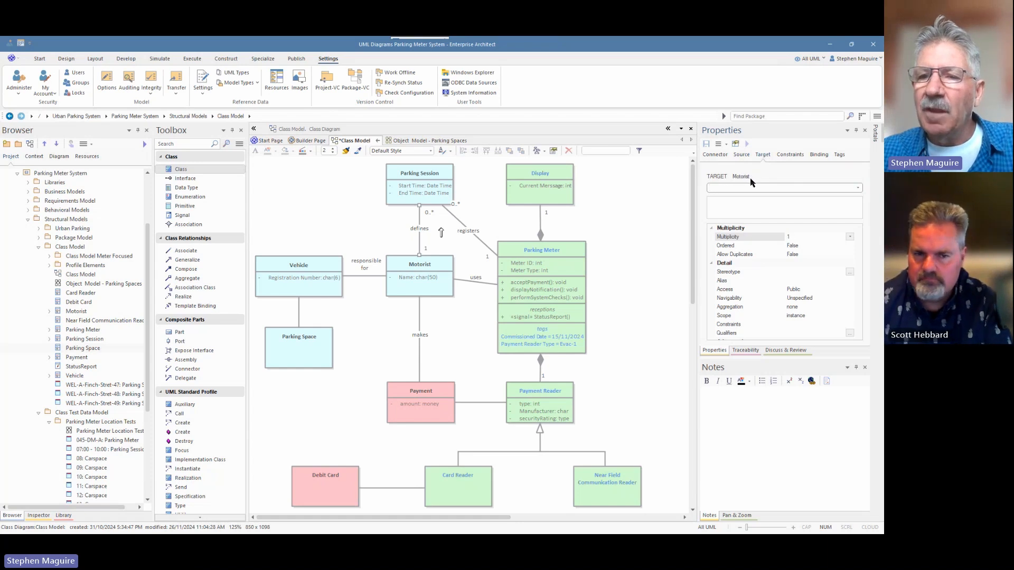
click(742, 155)
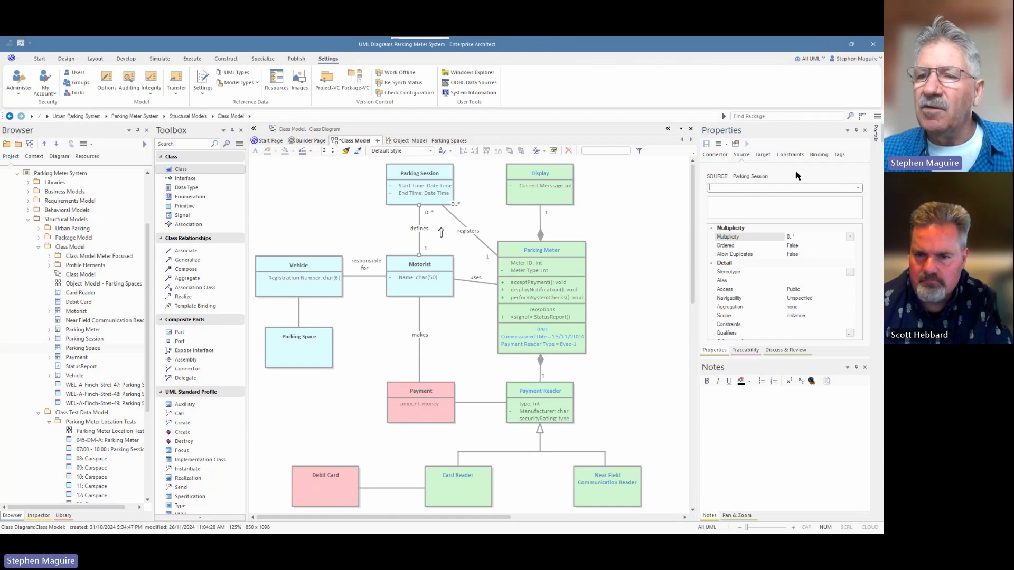
click(857, 188)
click(857, 188)
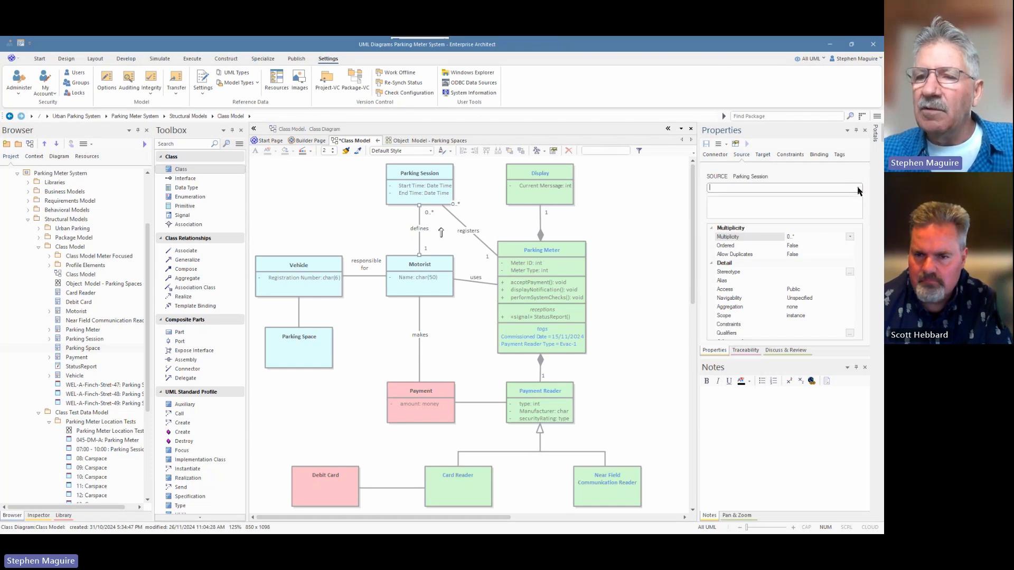
click(850, 237)
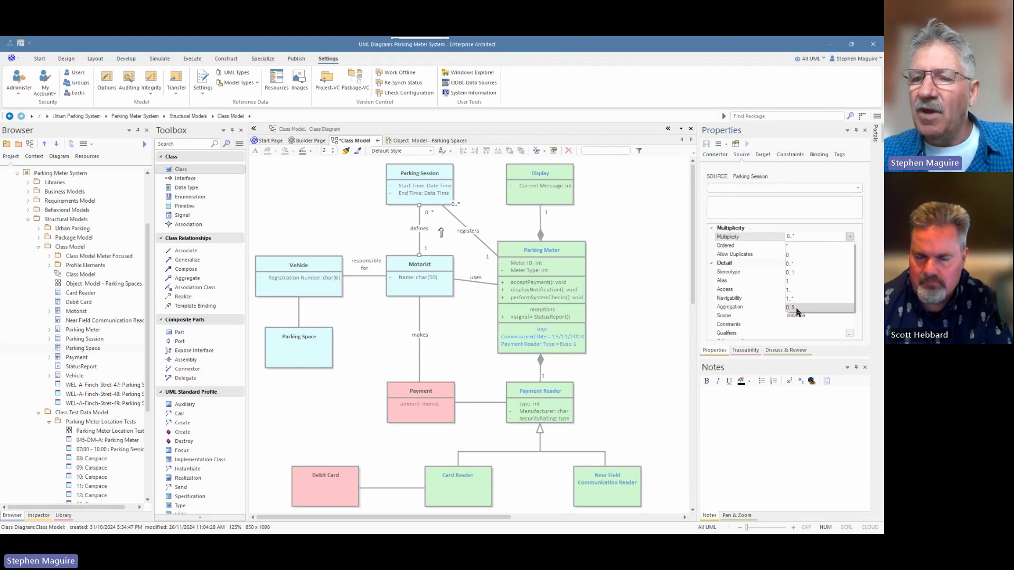
click(795, 308)
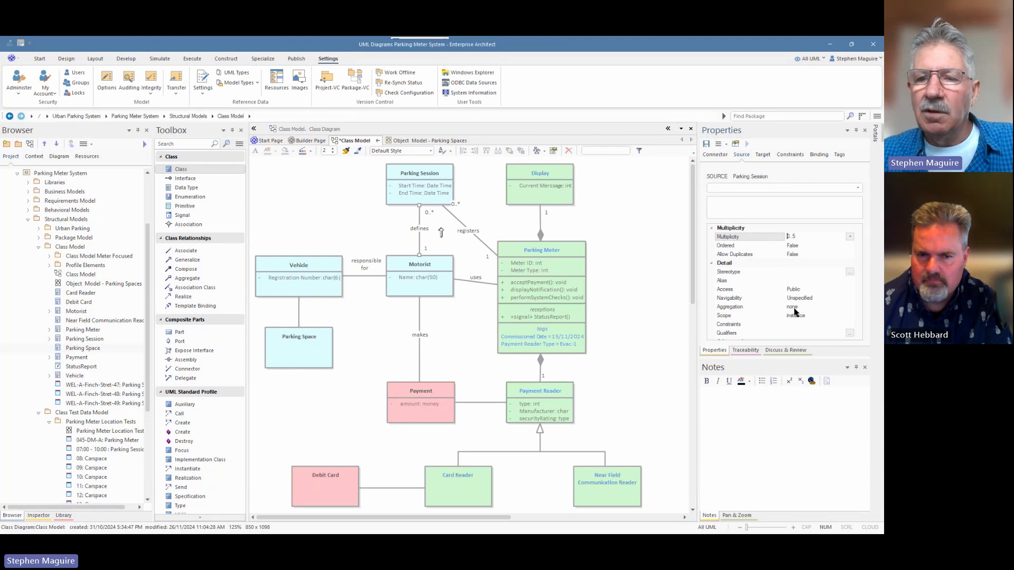
click(705, 145)
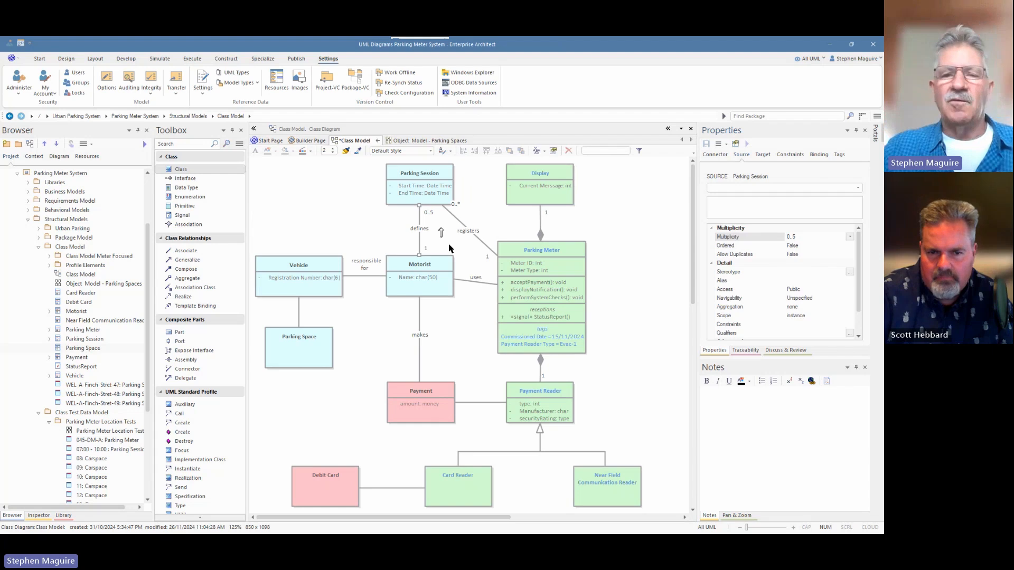
Step: Create a linked note for the defines association in the empty area above the Vehicle class
drag(441, 232, 315, 211)
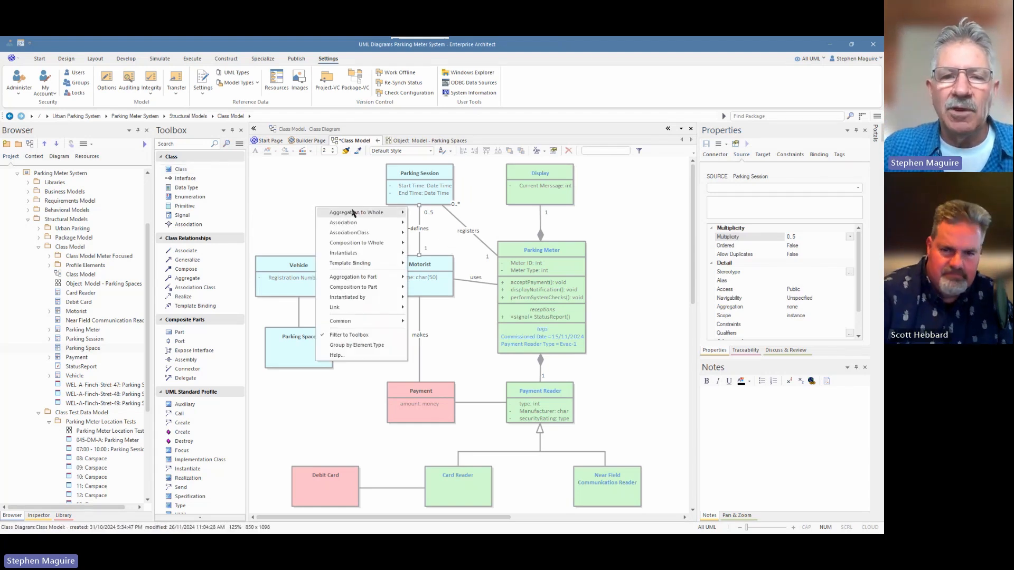
mouse_move(345, 309)
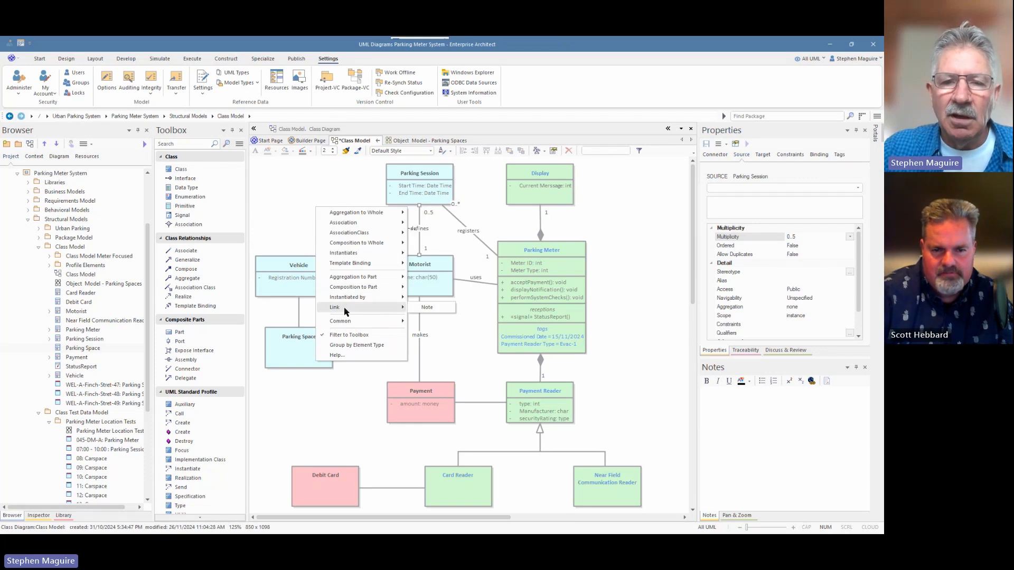
click(428, 307)
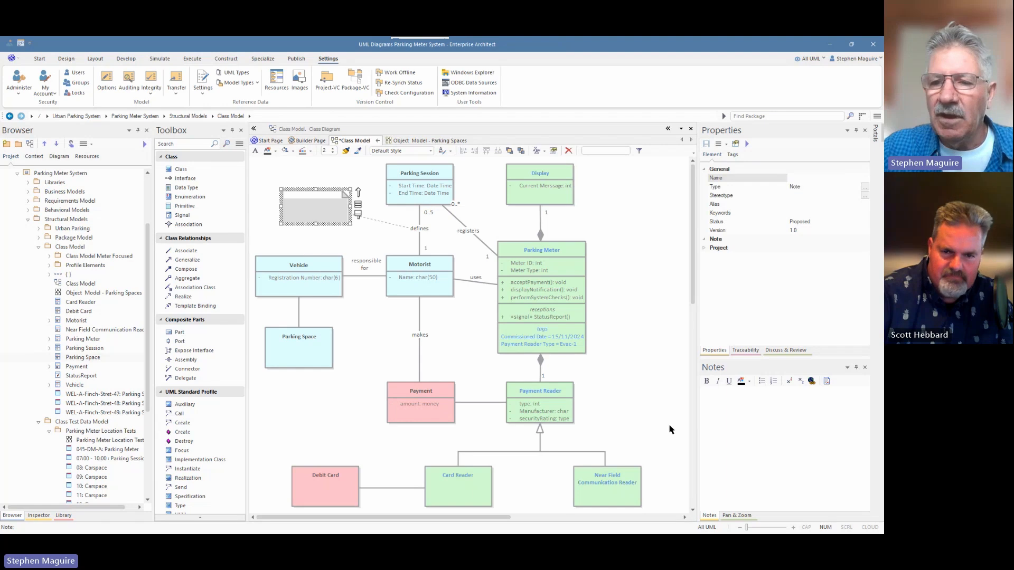
Step: Write the note text "The Chief Parking Officer has defined a hard limit on the number of session."
click(730, 401)
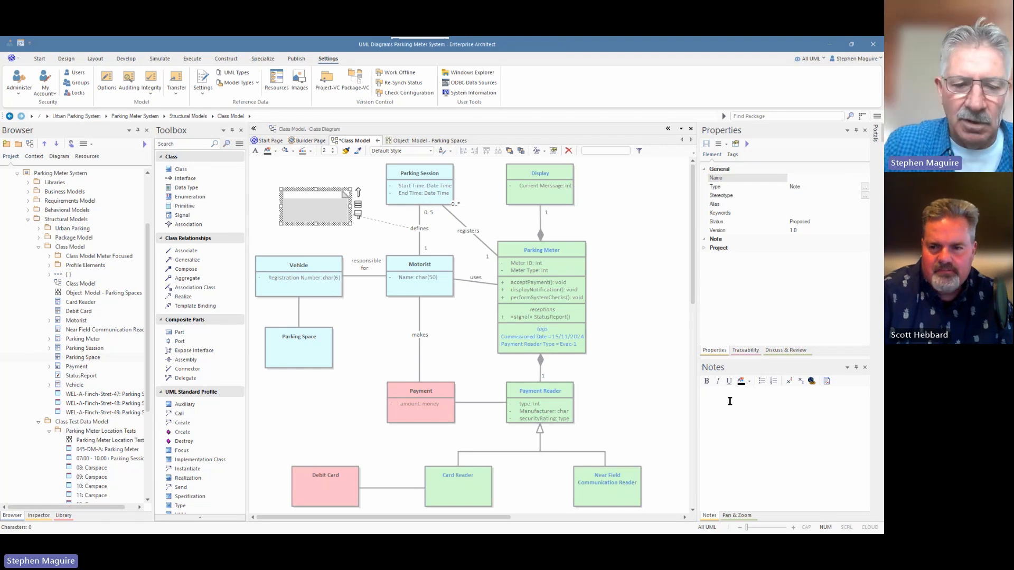
text(The )
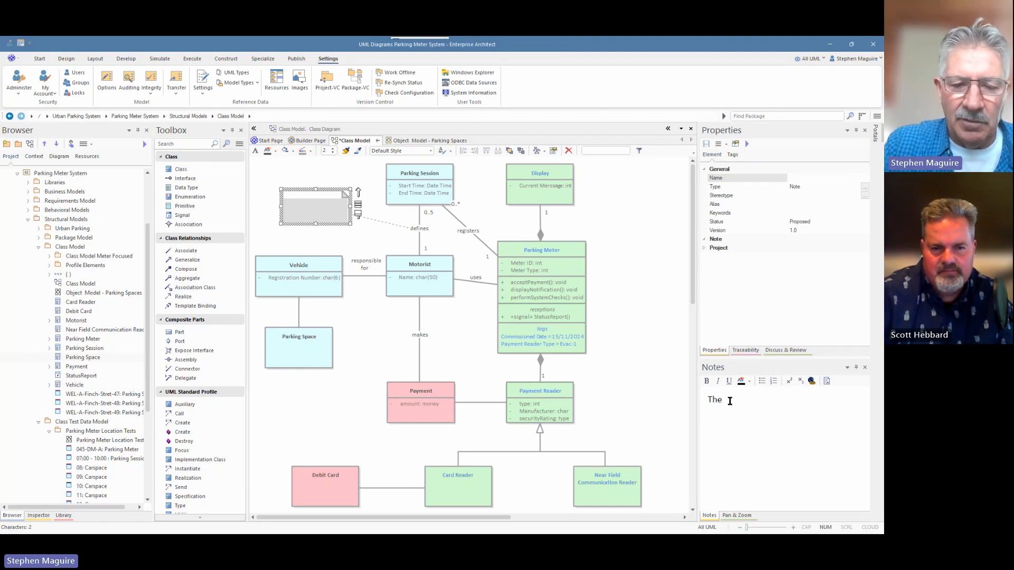
text(Chief PO)
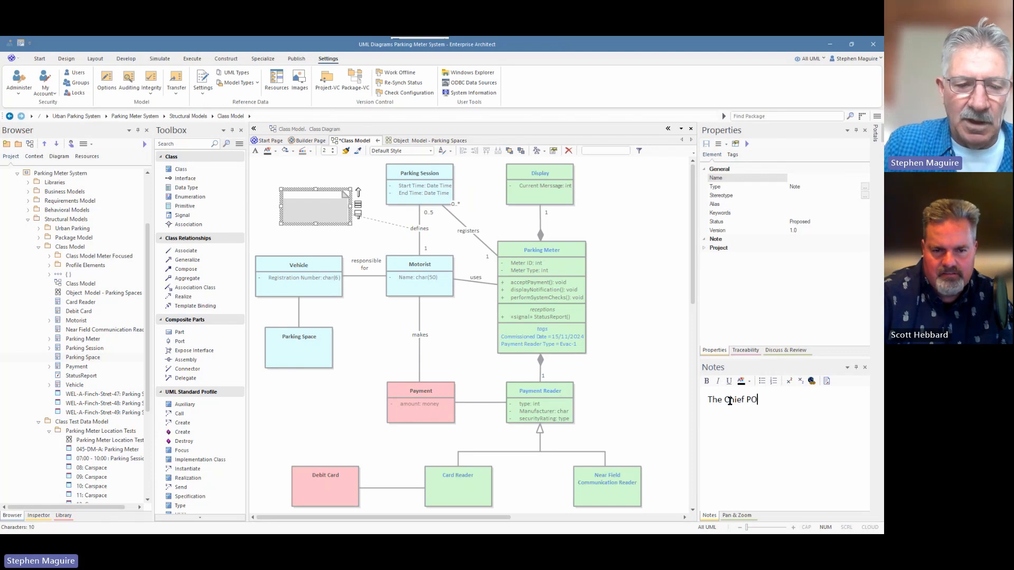
key(BackSpace)
key(BackSpace)
text(Pa)
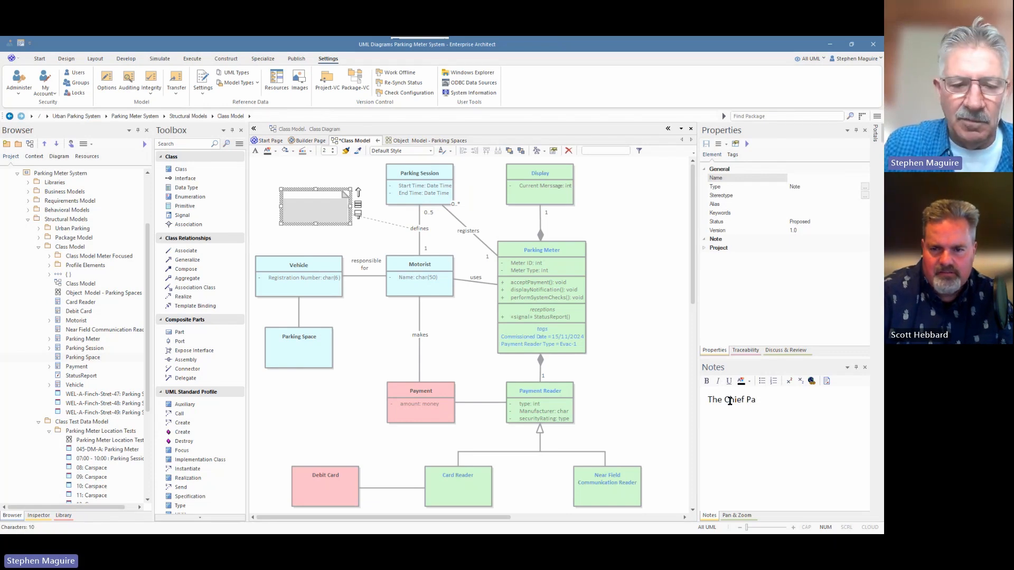
text(rking Offic)
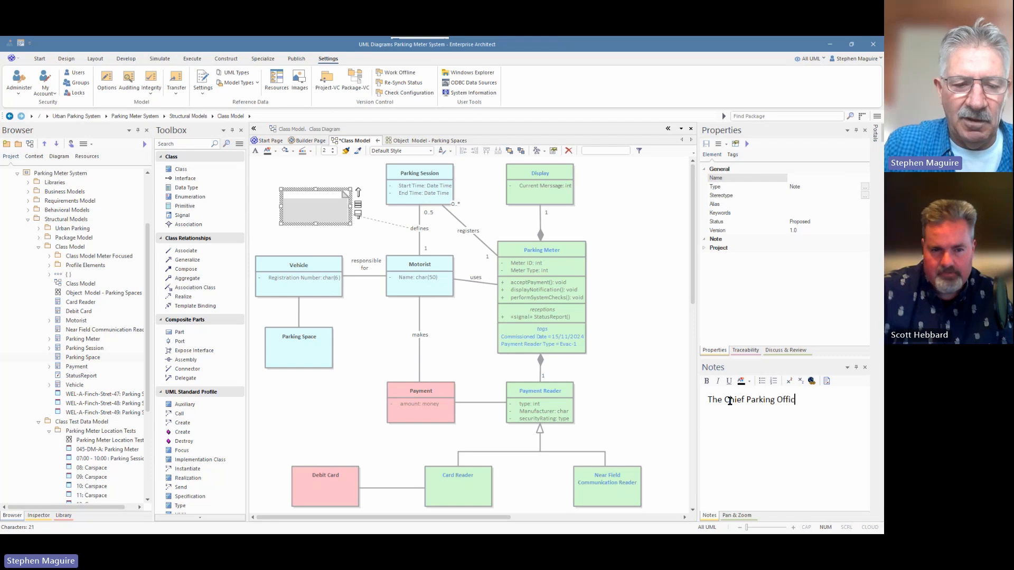
text(er has def)
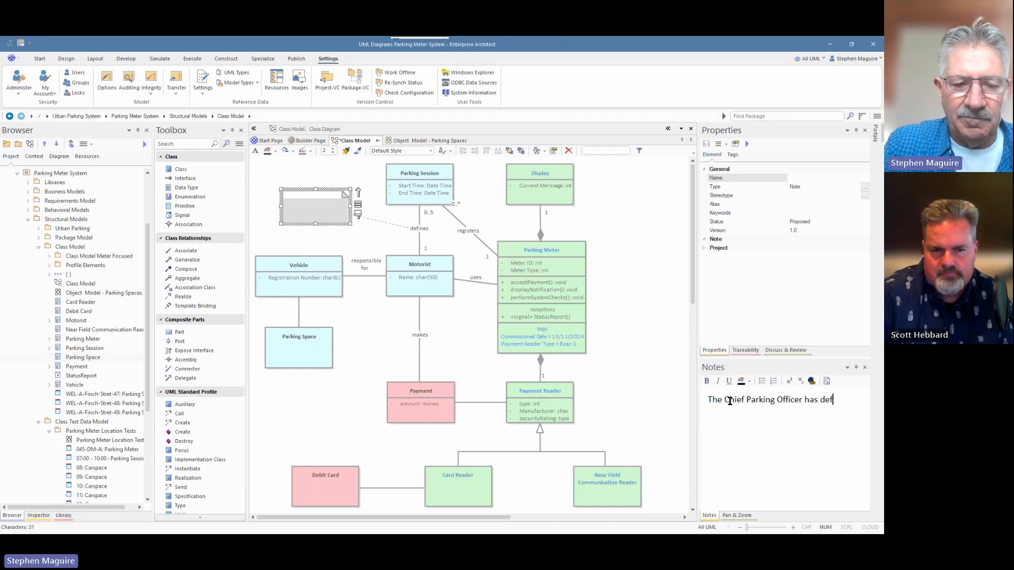
text(ined a har)
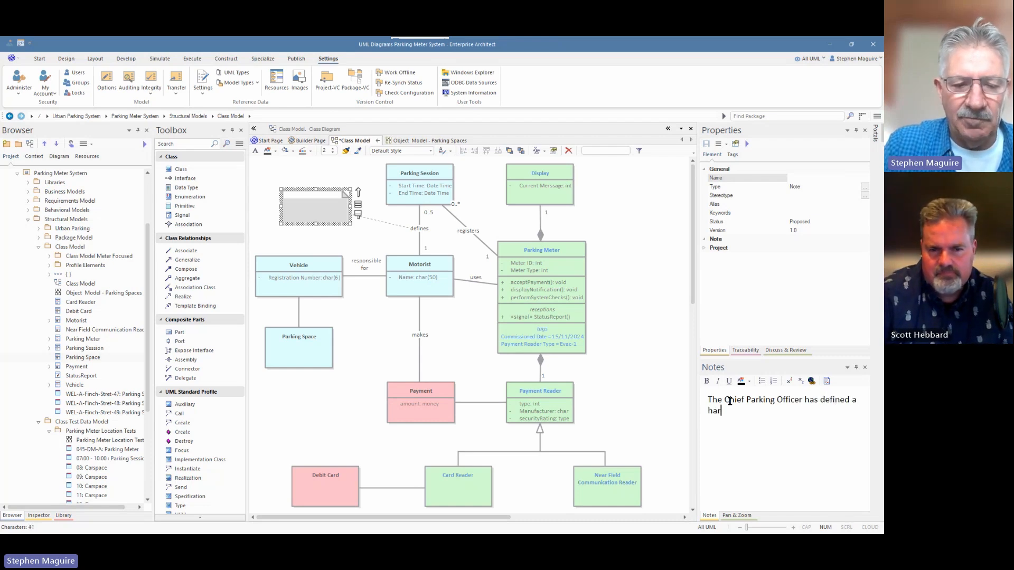
text(d limit )
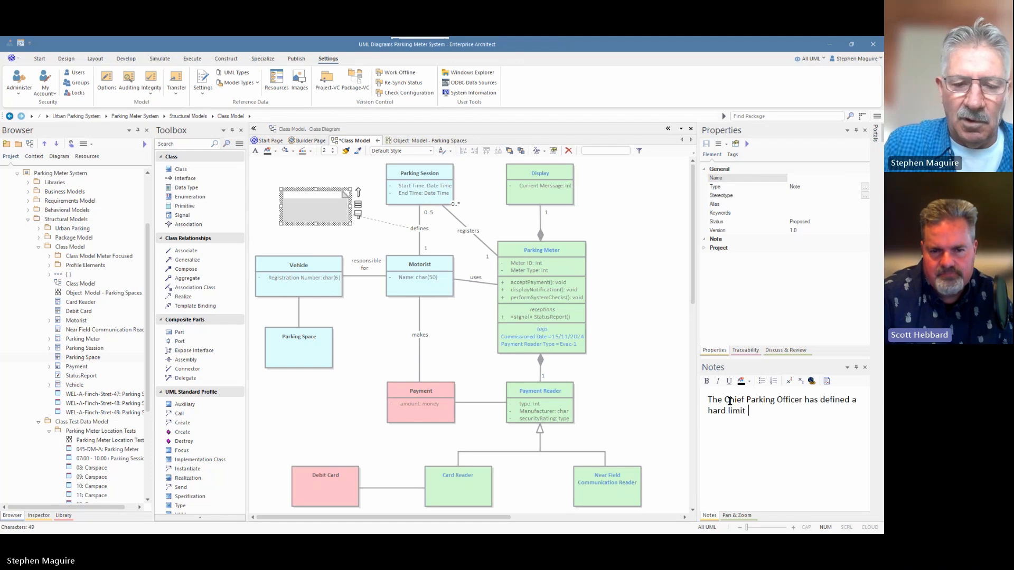
text(on the number of )
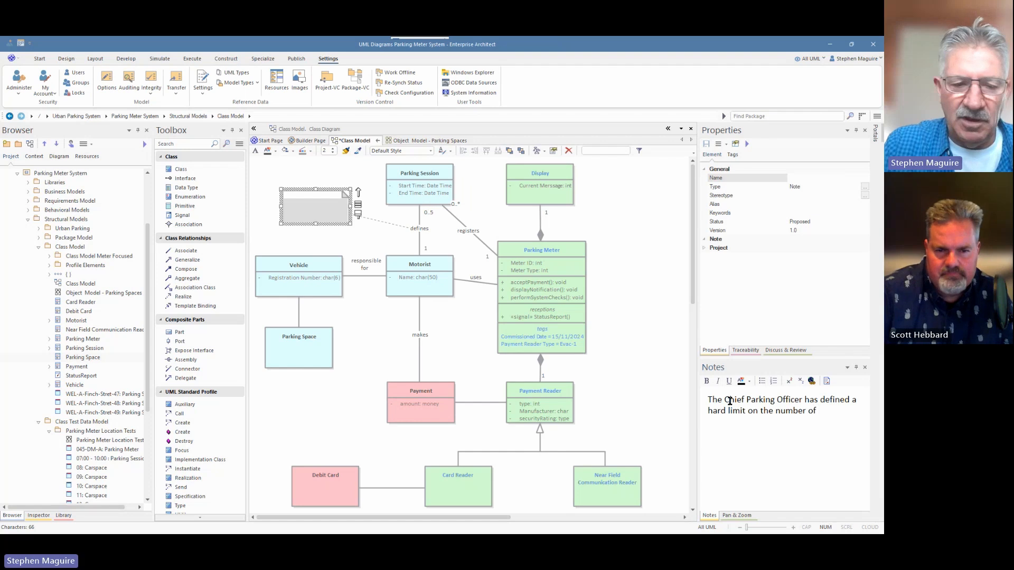
text(session.)
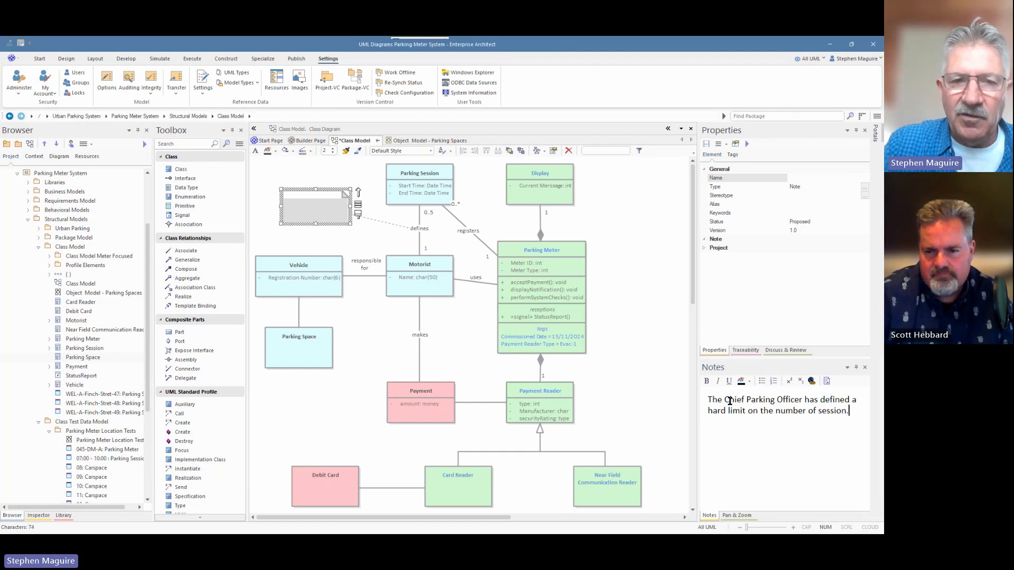
Step: Commit the note text and set the direction of the defines association to Destination -> Source
click(665, 242)
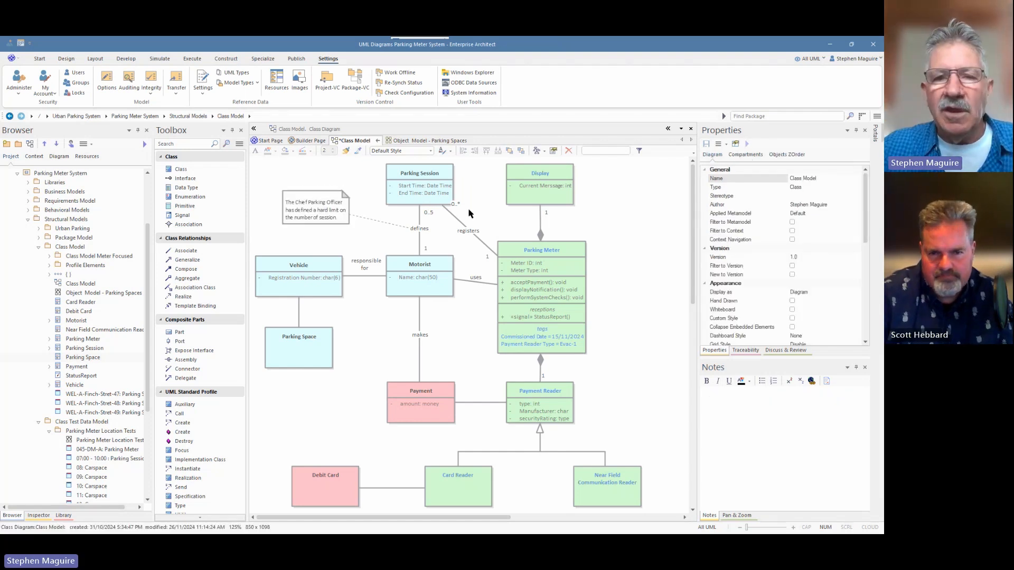
click(419, 220)
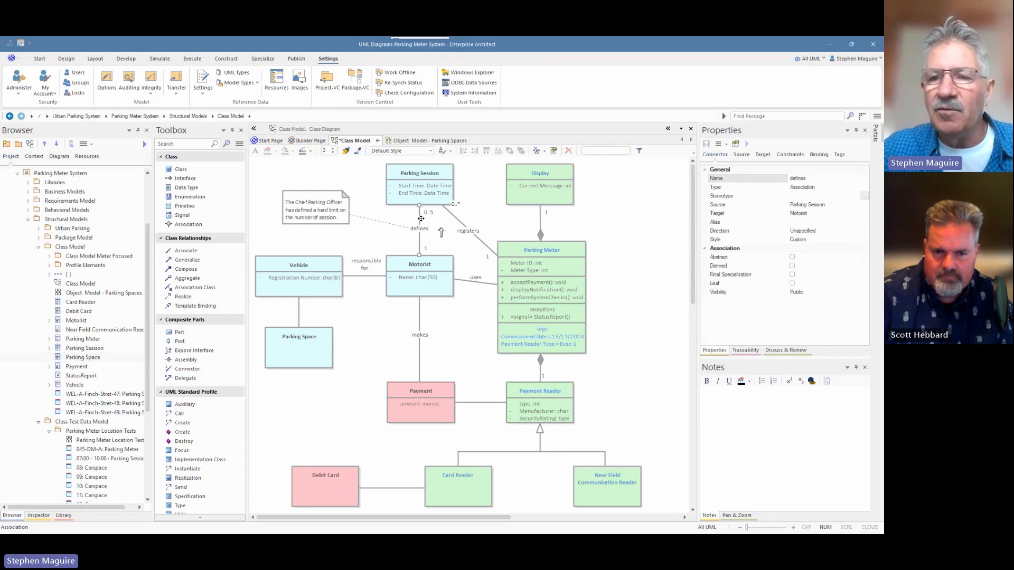
click(829, 234)
click(861, 231)
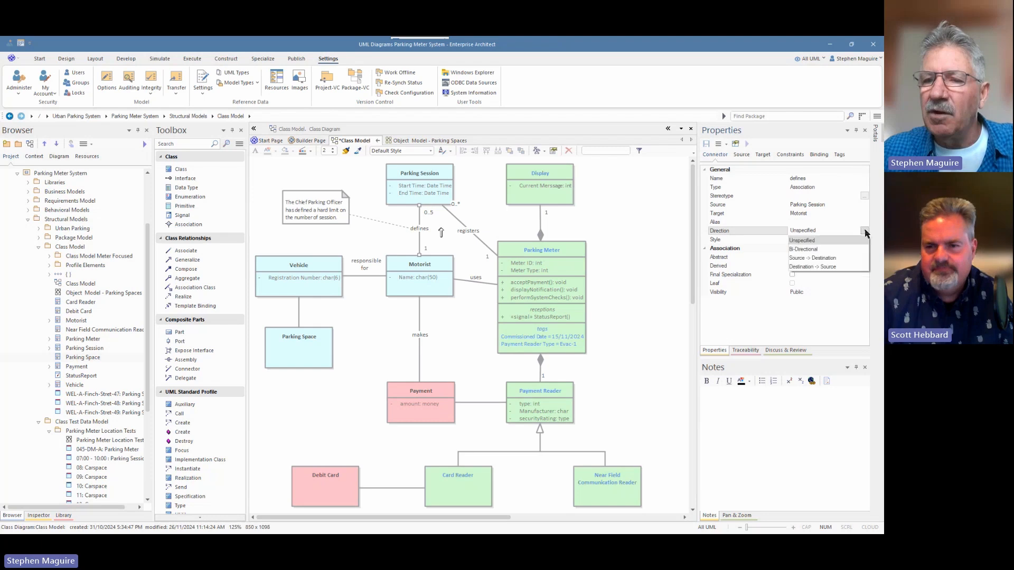
click(821, 259)
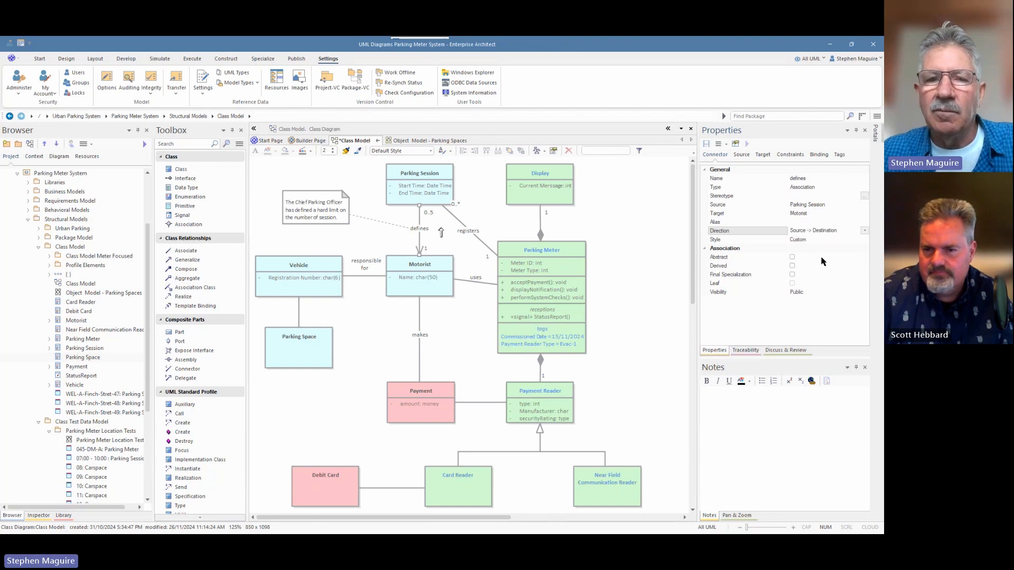
click(864, 230)
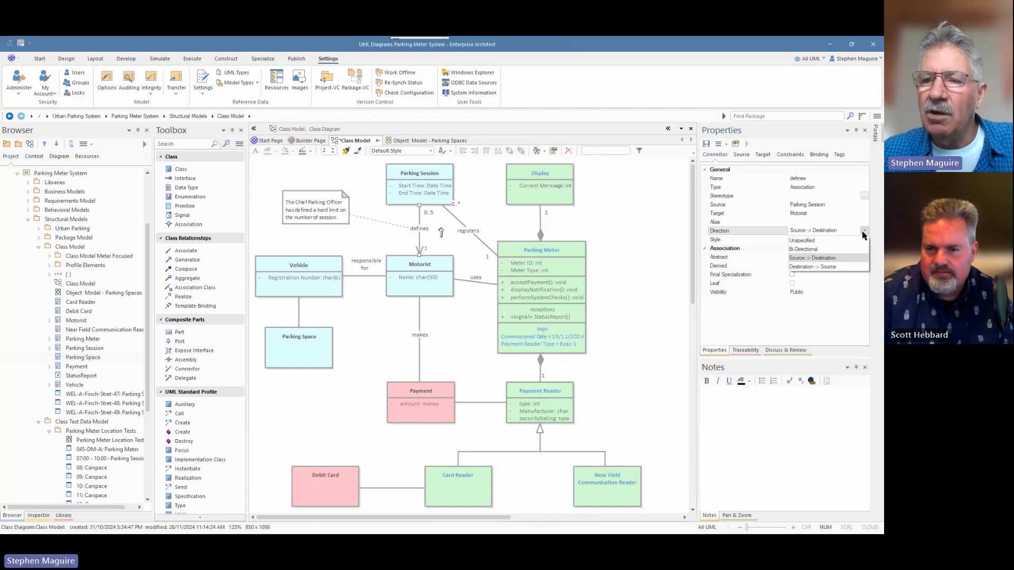
click(822, 267)
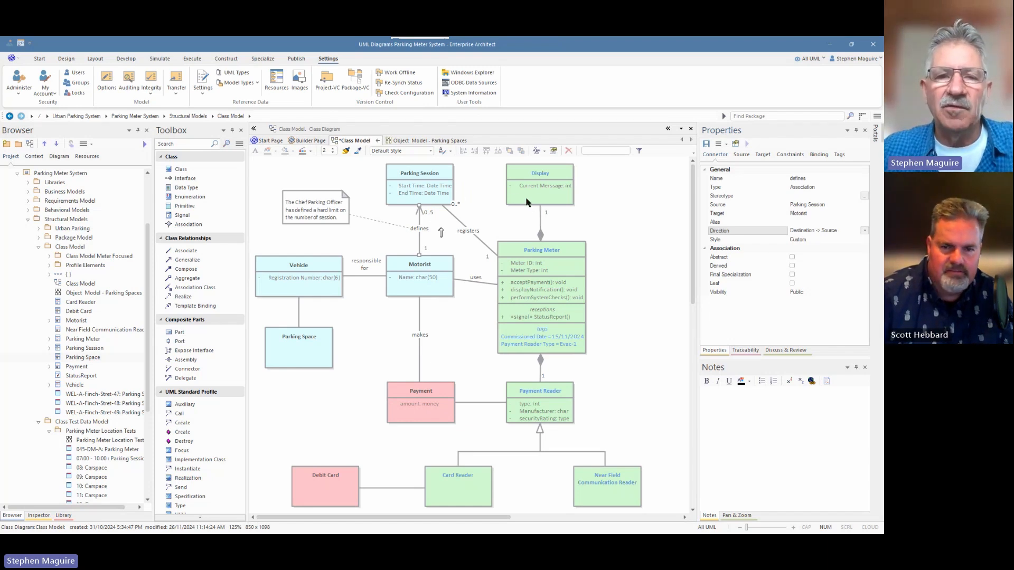
Step: Move the note slightly farther from the defines association and shift the defines label down toward the Motorist class
drag(323, 207, 311, 202)
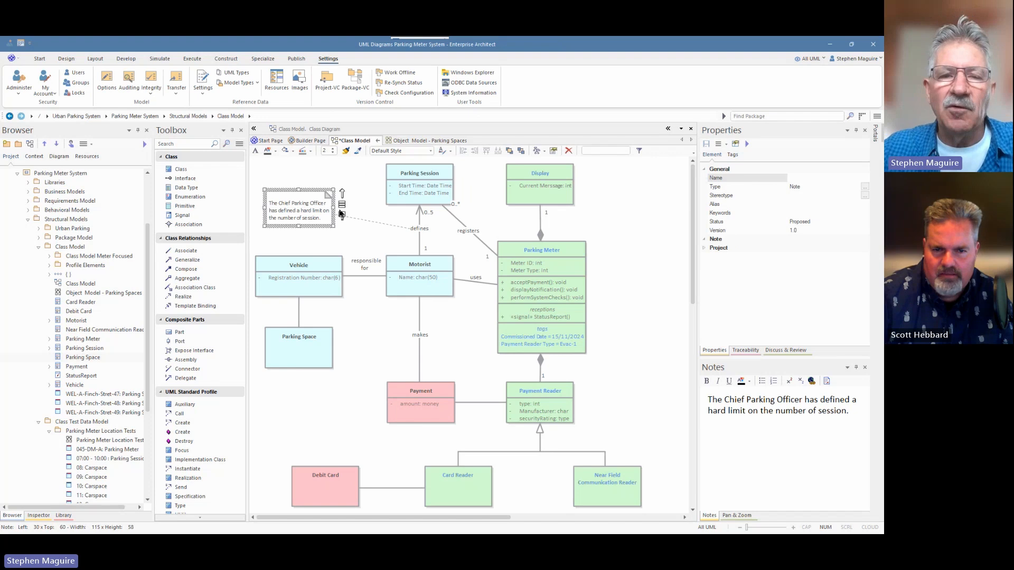
click(423, 232)
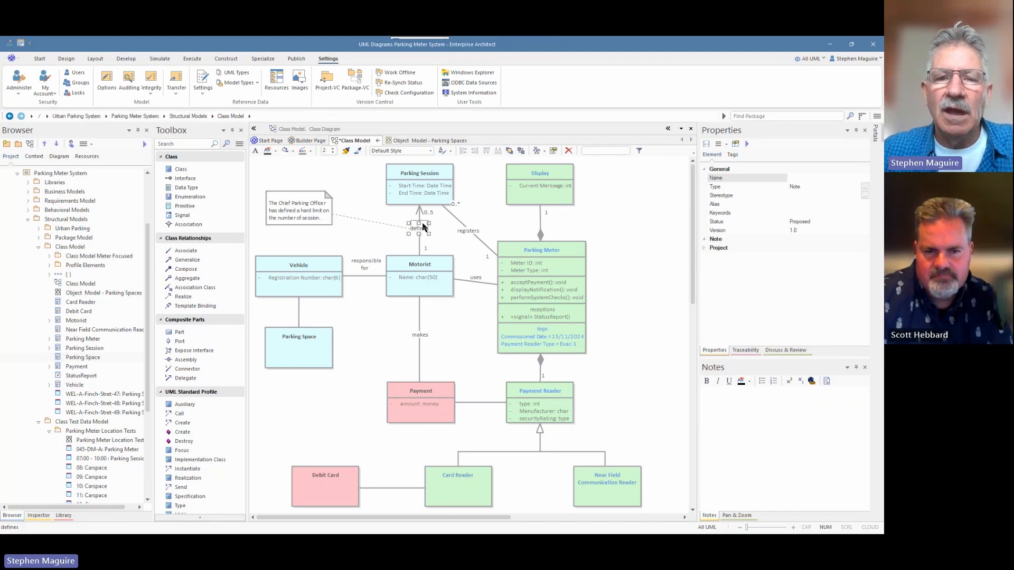
drag(422, 231, 423, 239)
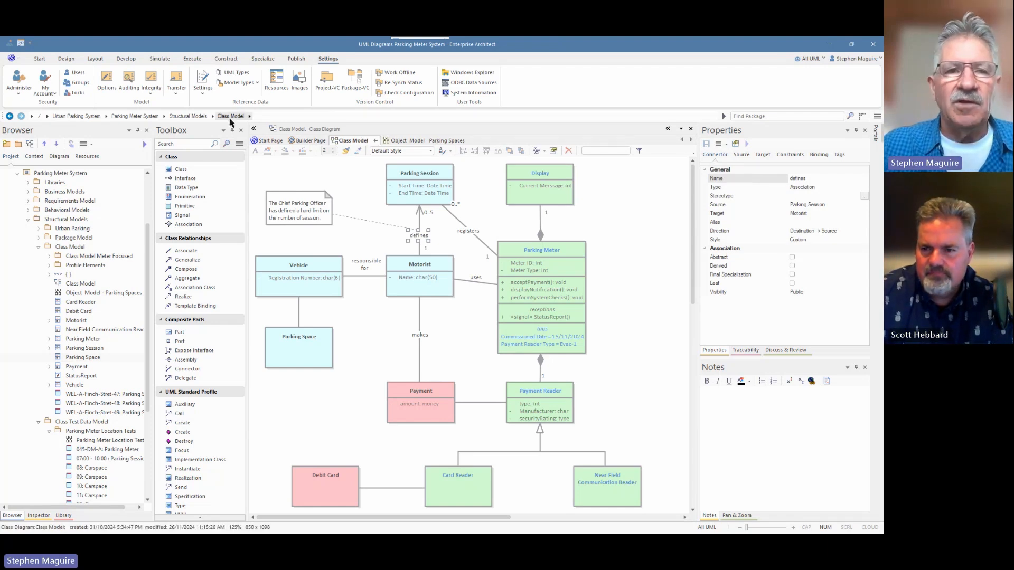
Step: Review the parking space stereotype's definition and shape script preview in the model's UML types
click(237, 74)
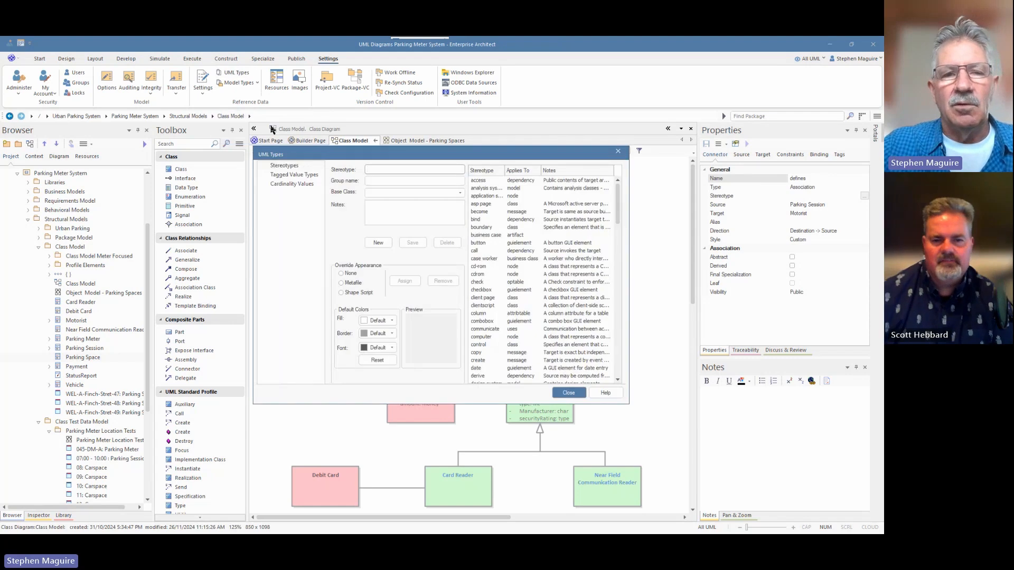
click(286, 165)
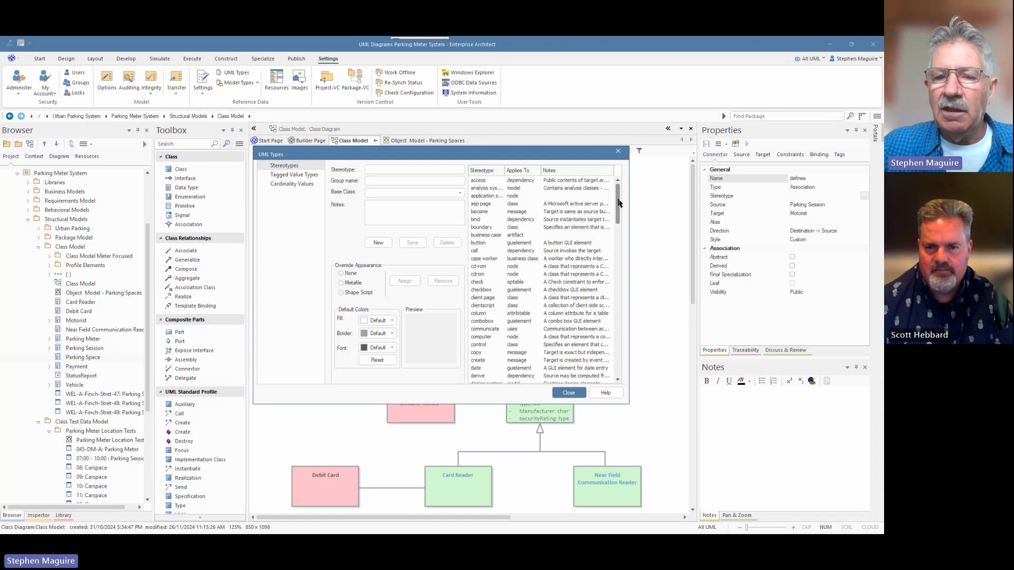
drag(617, 203, 623, 287)
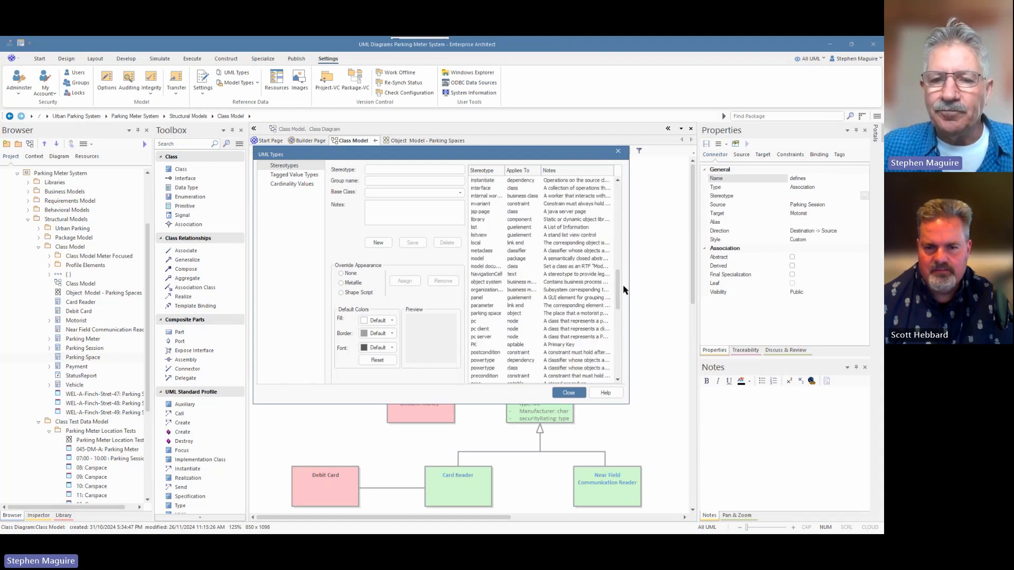
click(505, 315)
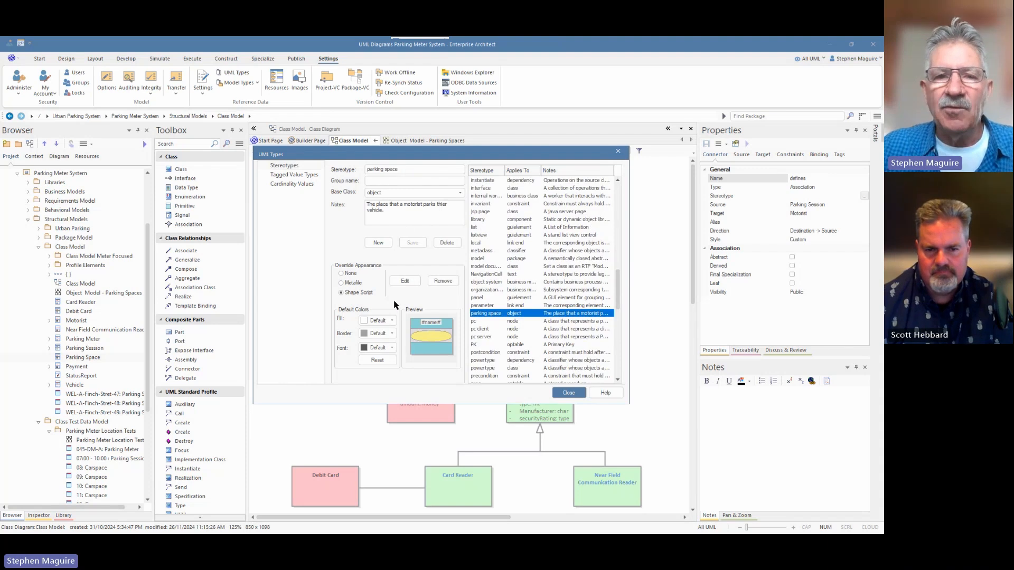
Step: Review the tagged value type definitions for Commissioned Date, Payment Reader Type and Reader Error Codes
click(312, 177)
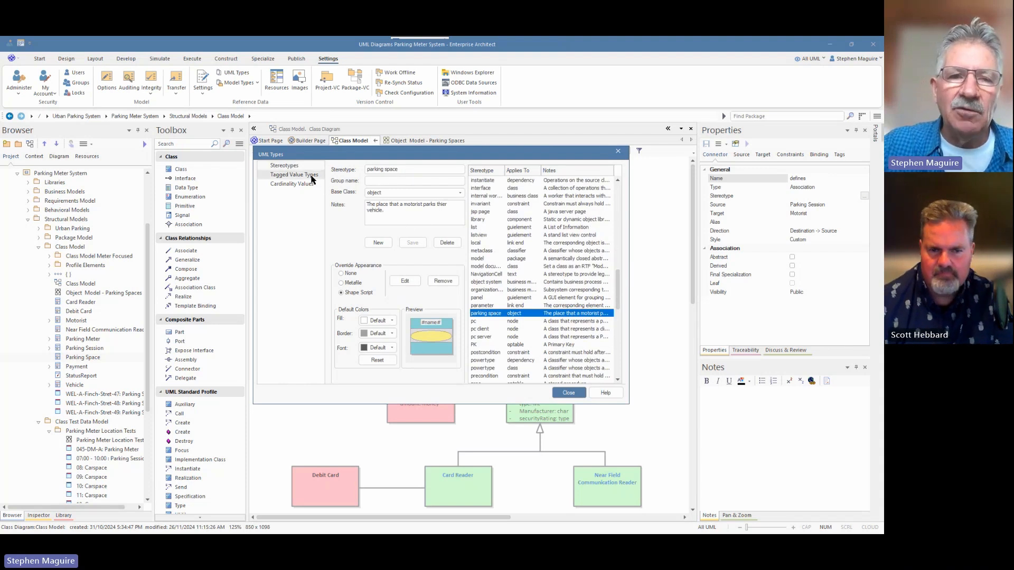
click(359, 291)
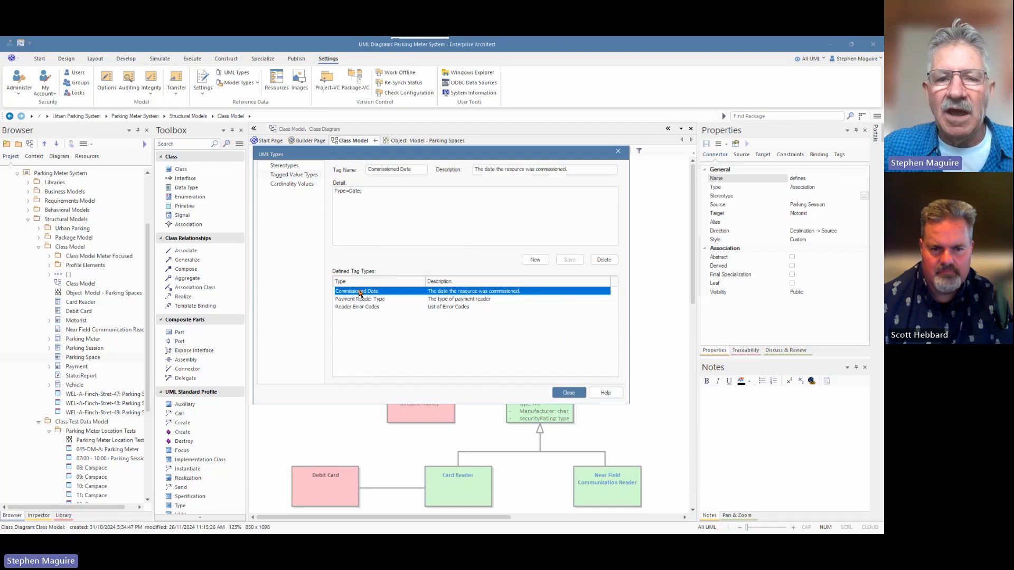
click(359, 299)
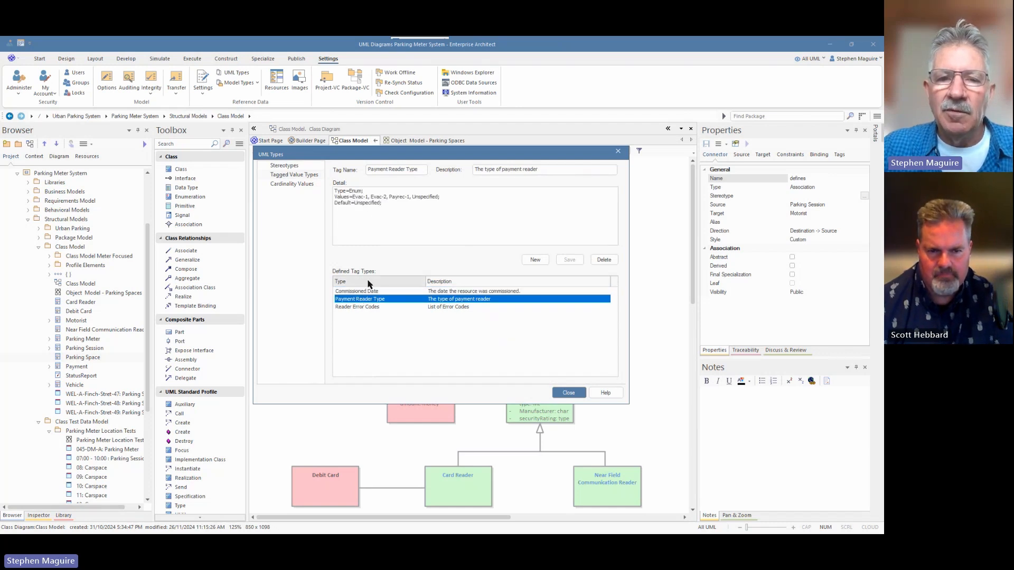
click(370, 291)
click(372, 300)
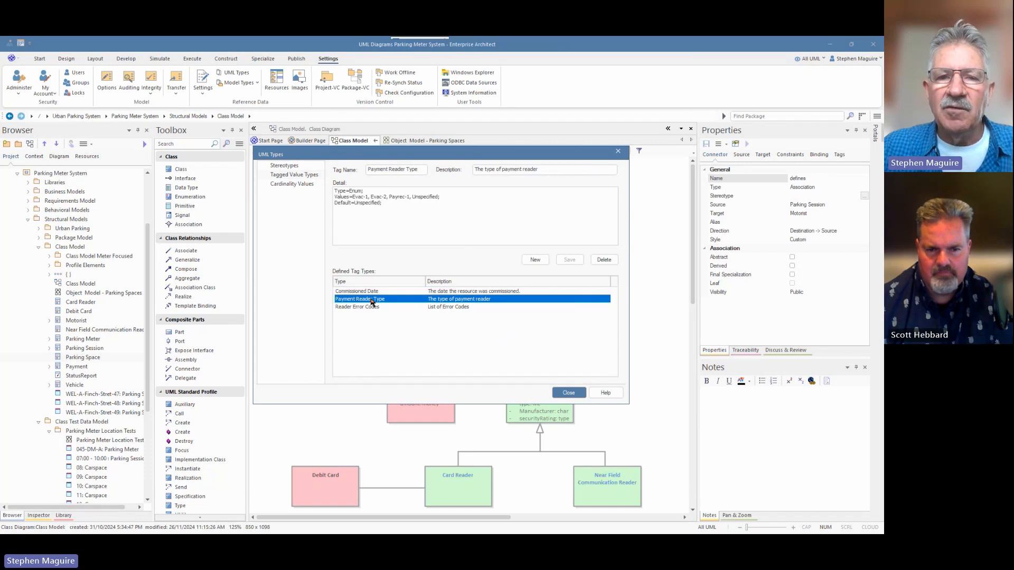
click(371, 308)
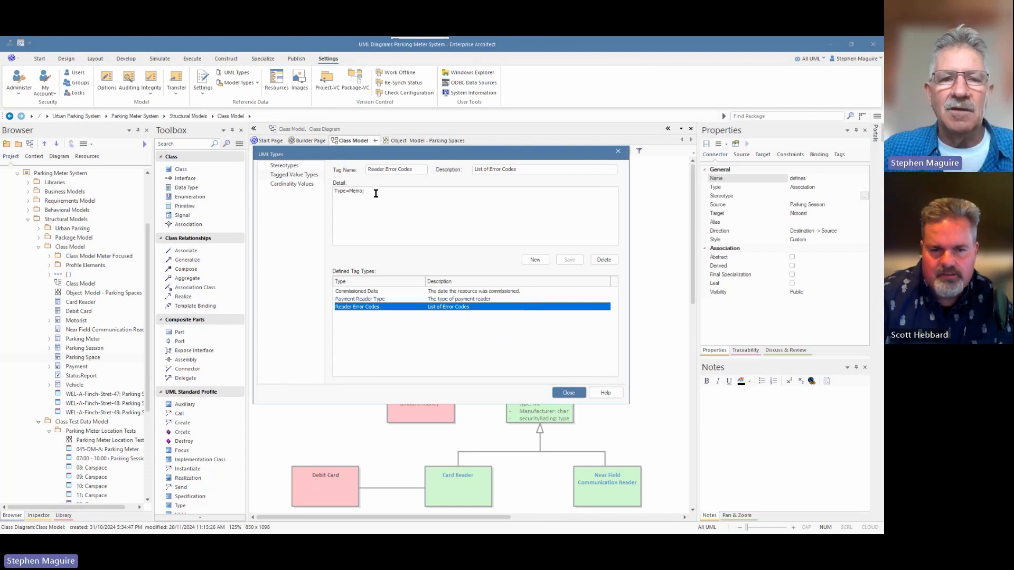
Step: Review the defined cardinality values, return to the tagged value types, and close the UML types
click(293, 184)
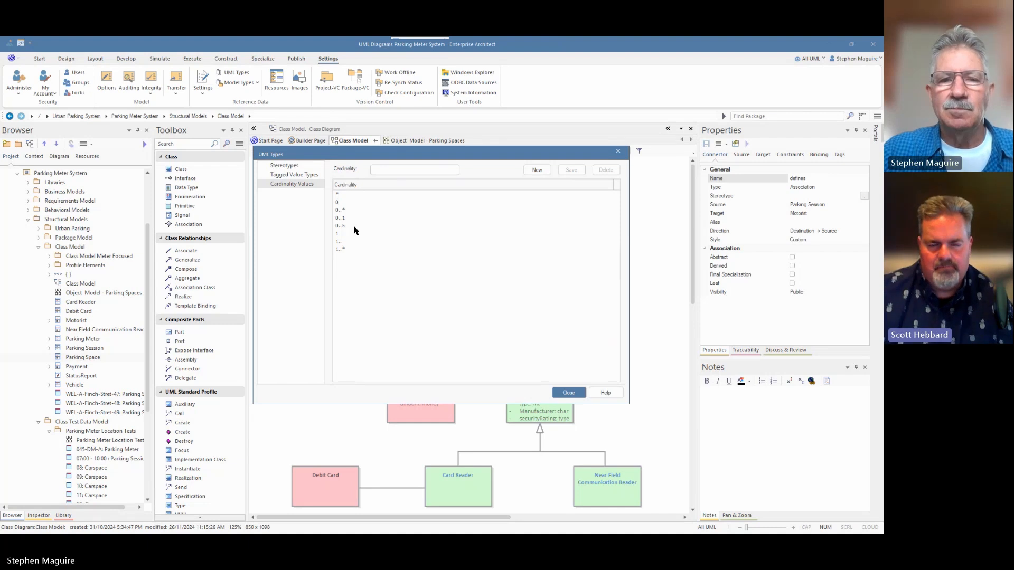
click(300, 175)
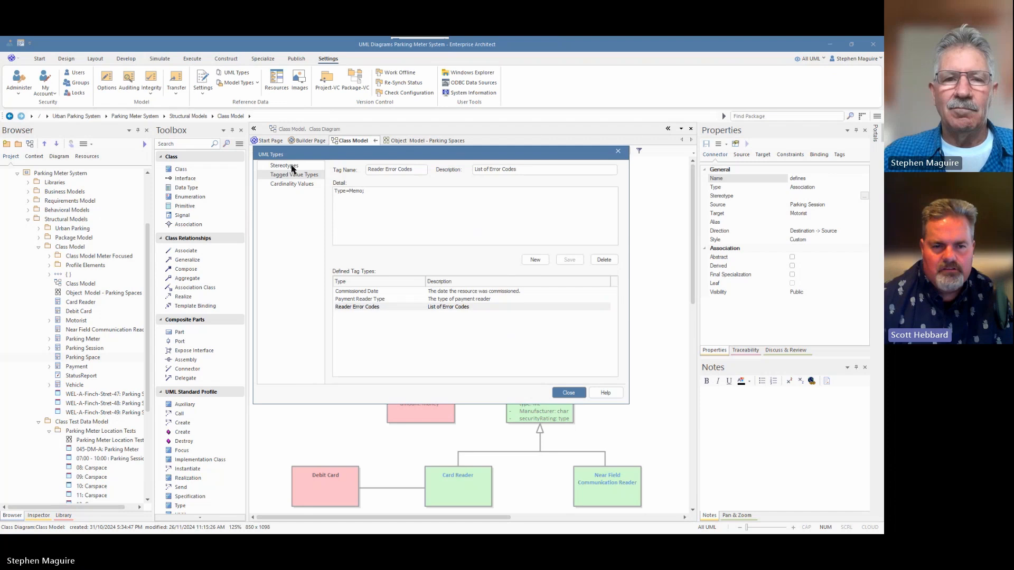
click(292, 167)
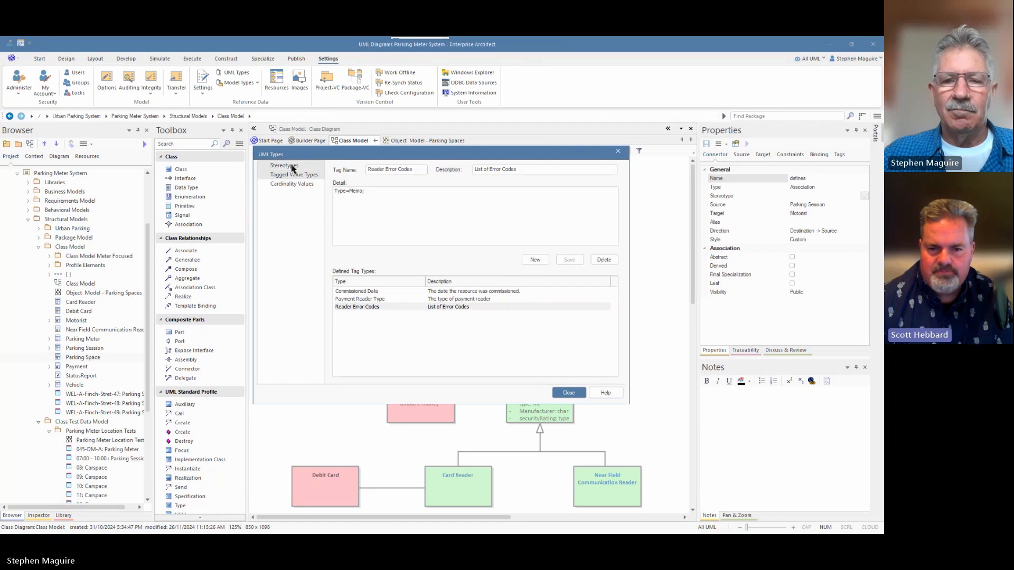
click(618, 152)
Step: Review the Parking Spaces object diagram, then inspect the defines association and the Parking Meter class's tags in the Class Model diagram
click(424, 142)
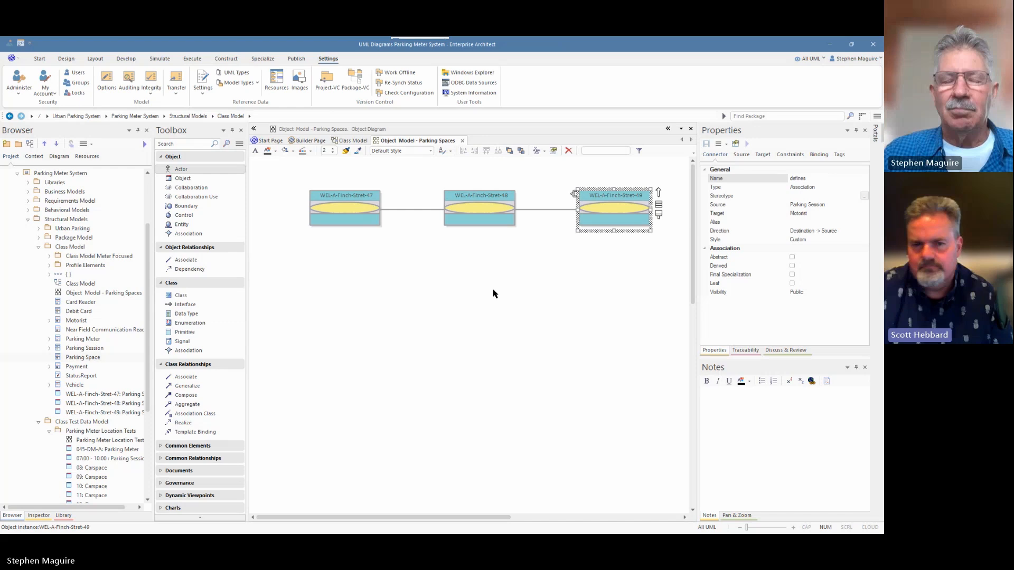
click(357, 141)
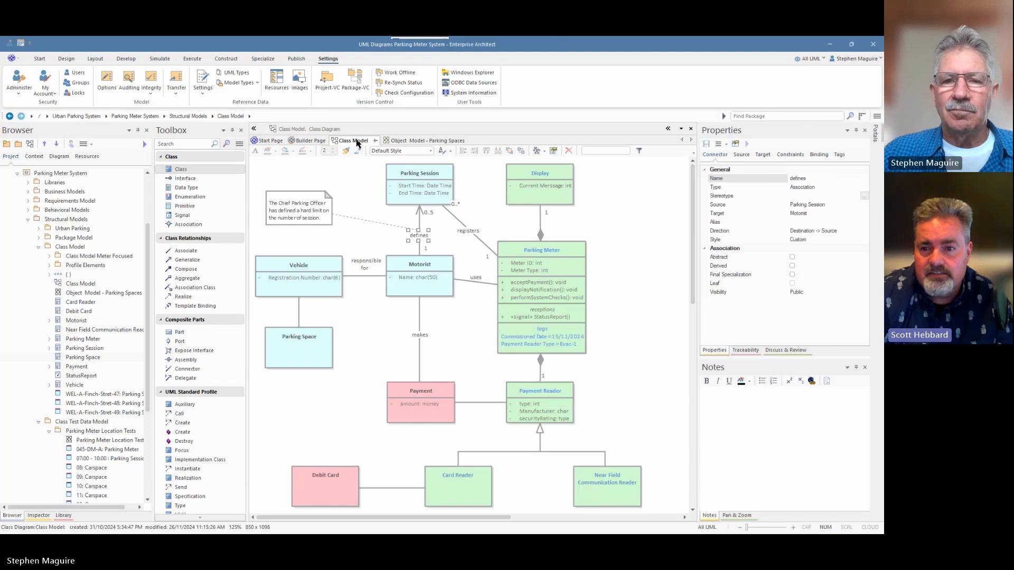
click(420, 227)
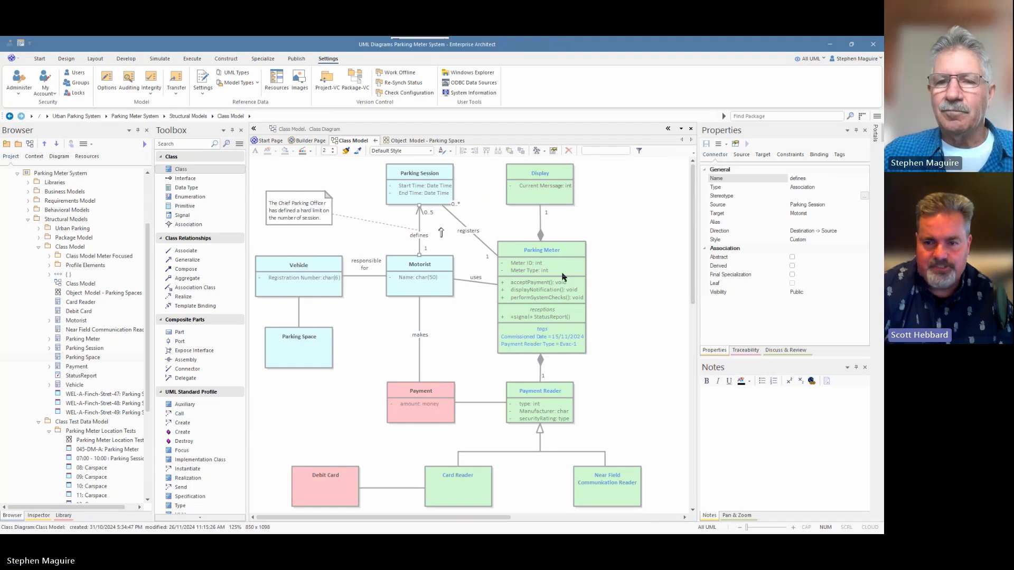
click(565, 255)
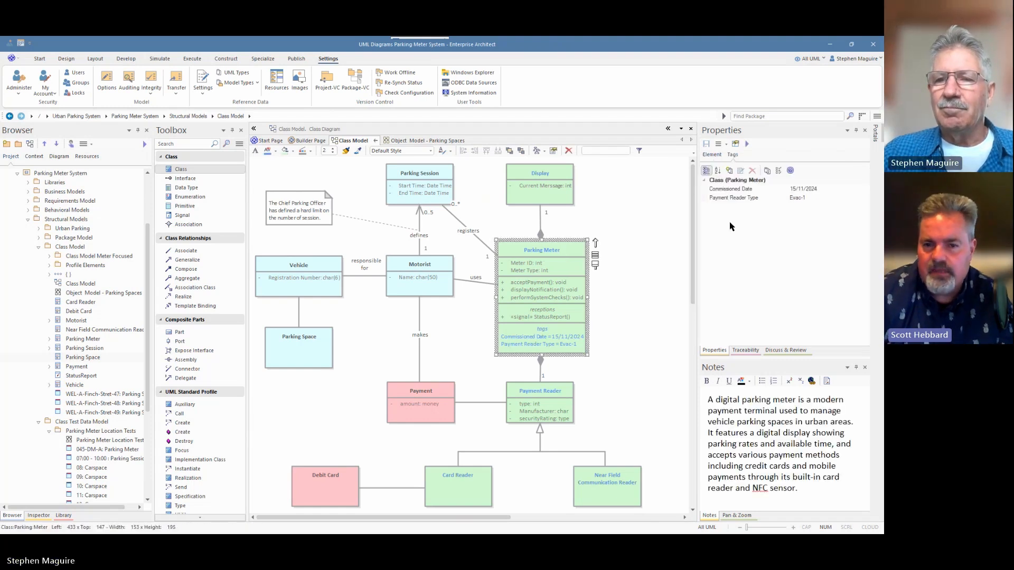